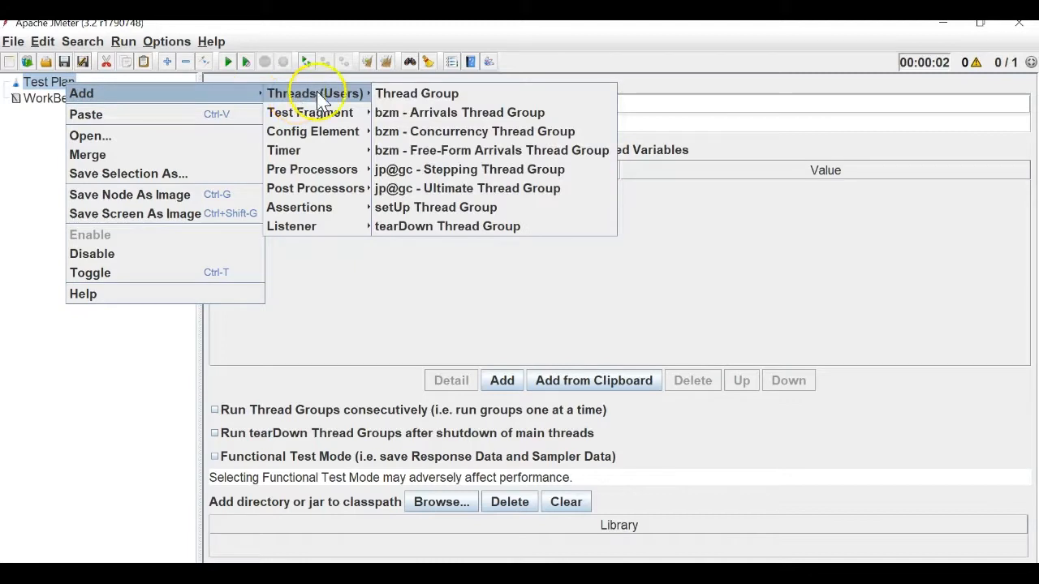
# Add a Thread Group to the test plan and an HTTP Request sampler inside that group
pyautogui.click(391, 93)
pyautogui.rightClick(73, 97)
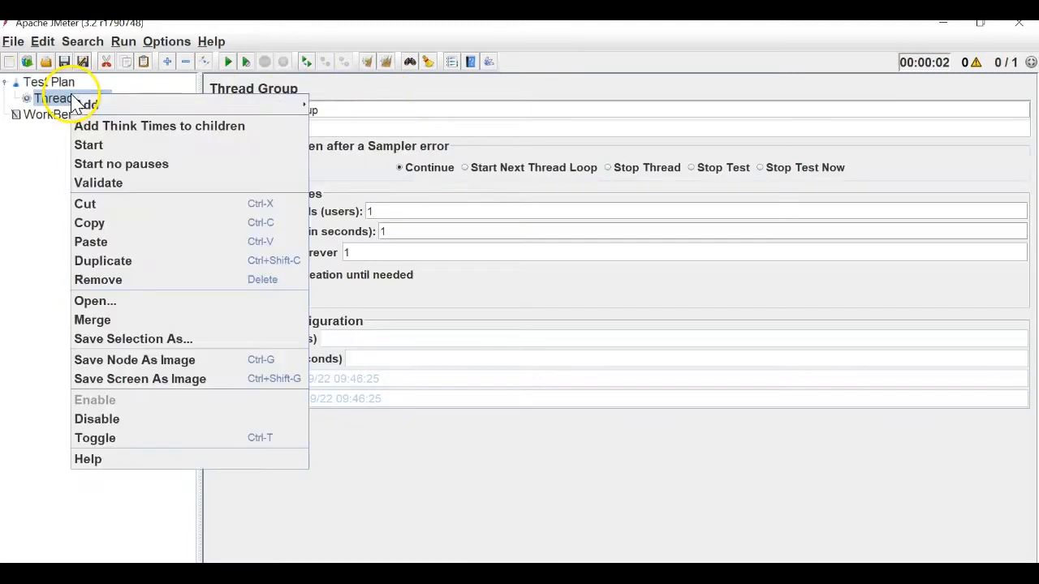
pyautogui.moveTo(243, 104)
pyautogui.moveTo(353, 242)
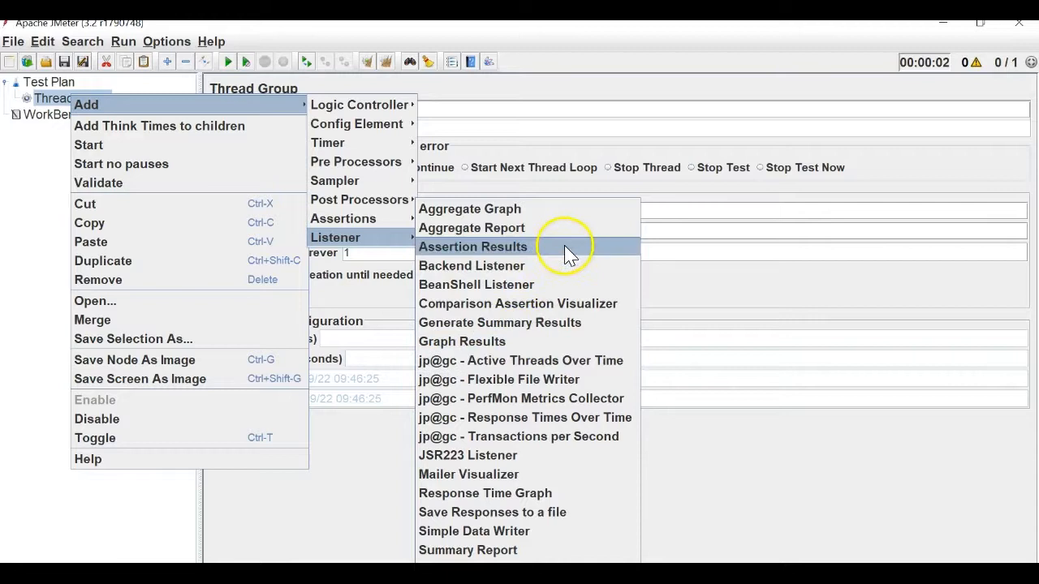
pyautogui.click(551, 445)
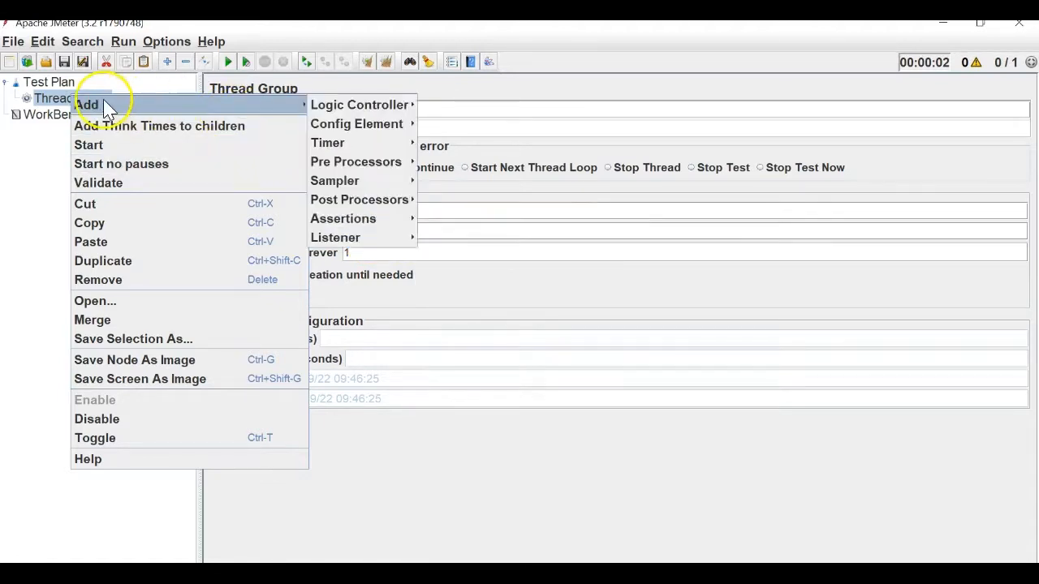
pyautogui.moveTo(384, 181)
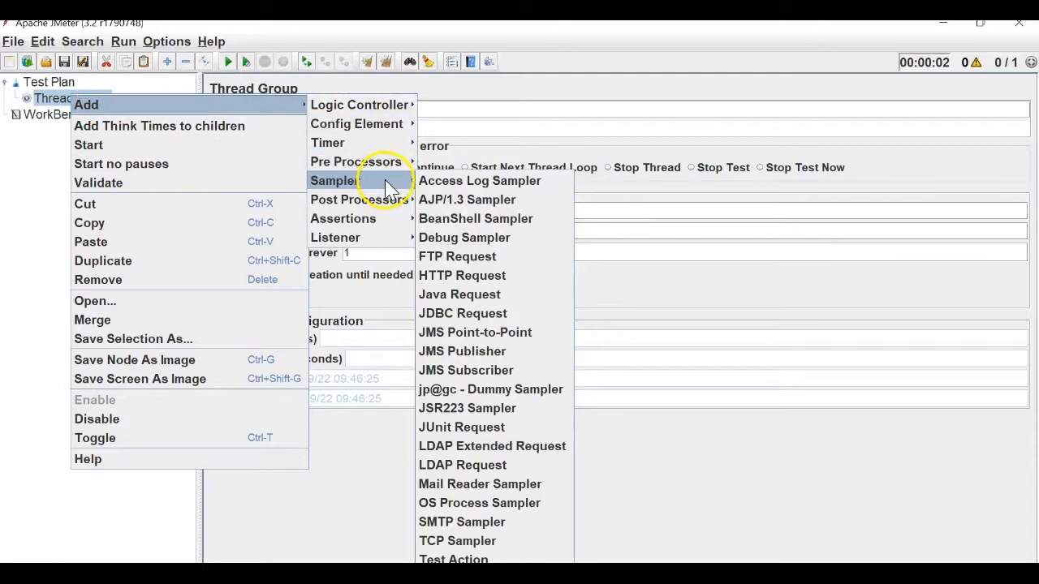
pyautogui.click(480, 278)
# Set the HTTP request's server name to gmail.com and rename the request as gmail
pyautogui.click(483, 196)
pyautogui.write('gop')
pyautogui.press('BackSpace')
pyautogui.write('o')
pyautogui.press('BackSpace')
pyautogui.press('BackSpace')
pyautogui.press('BackSpace')
pyautogui.write('g')
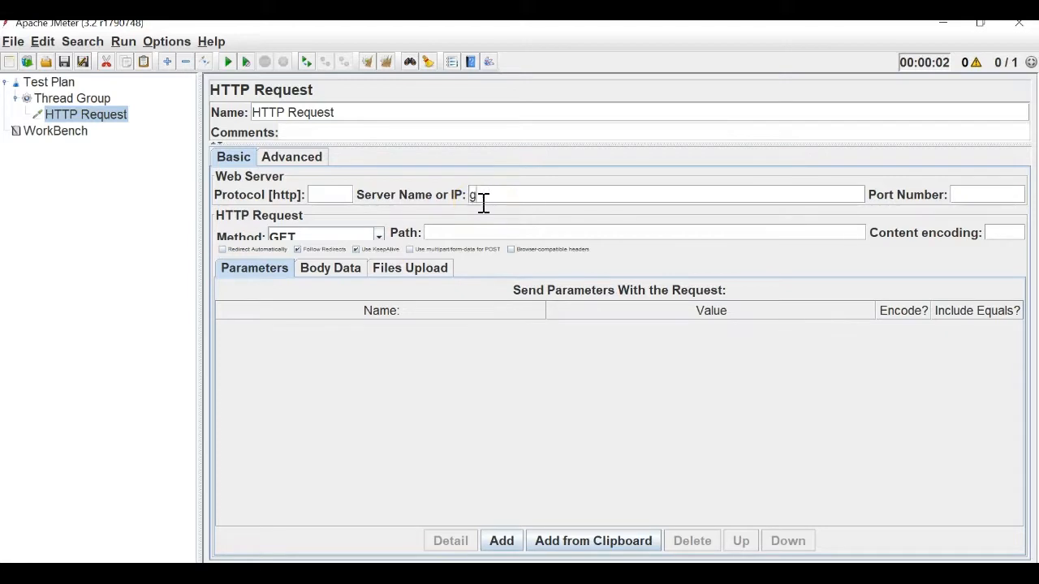
pyautogui.write('mail.com')
pyautogui.tripleClick(267, 111)
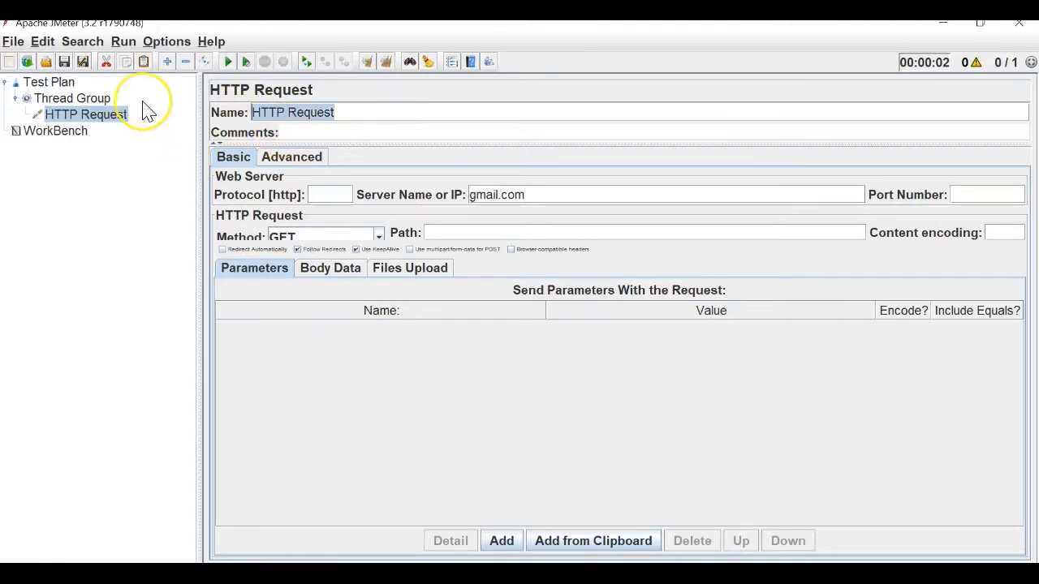
pyautogui.write('gmail')
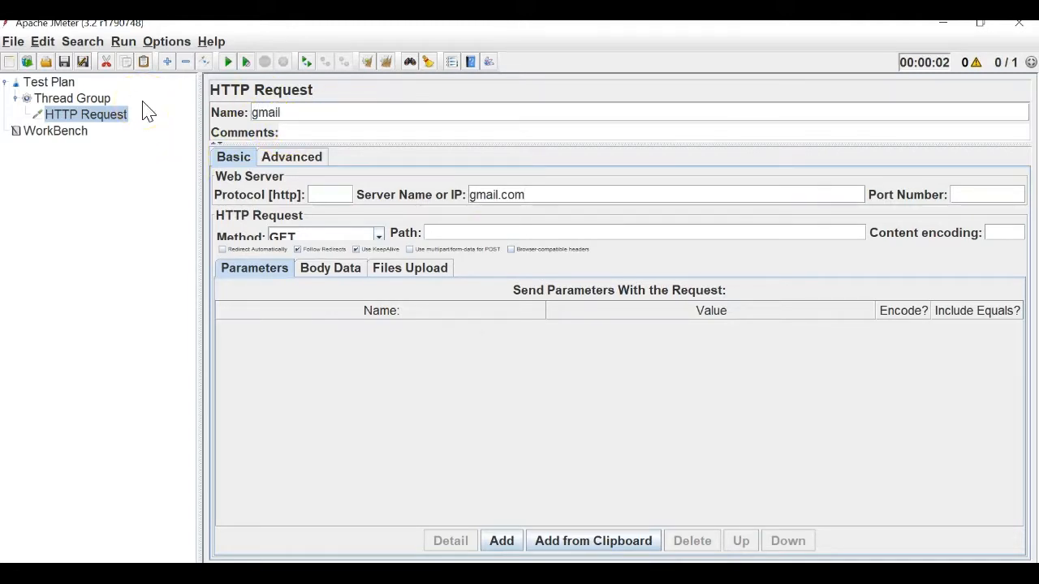
# Add a View Results Tree listener to the Thread Group
pyautogui.click(67, 102)
pyautogui.rightClick(65, 105)
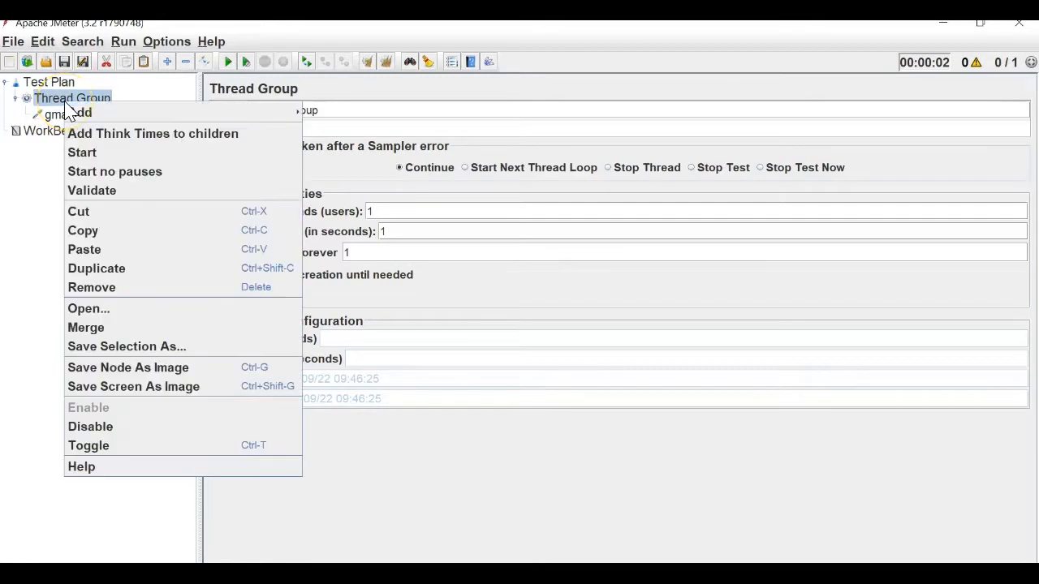
pyautogui.moveTo(290, 118)
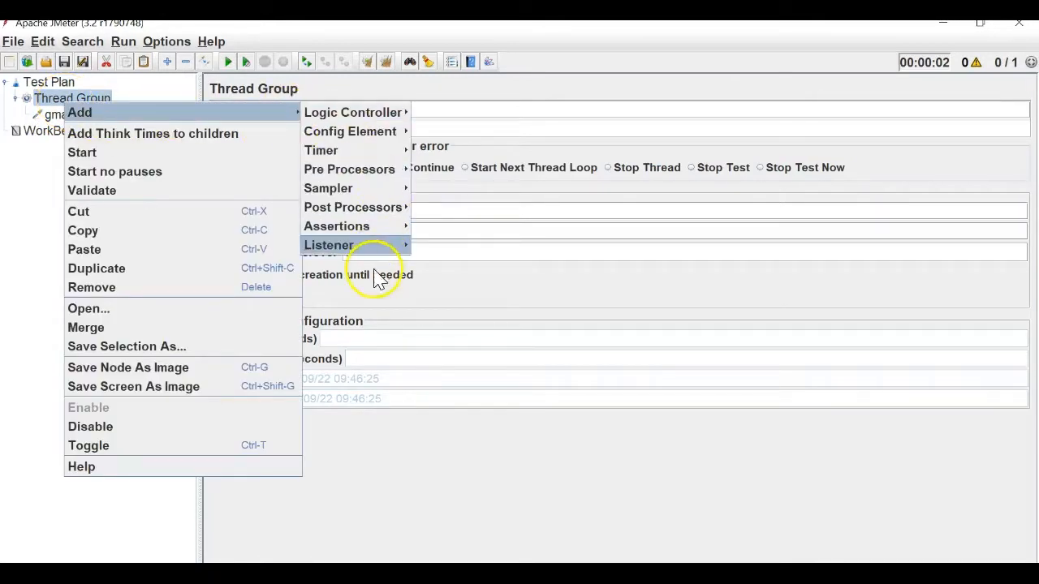
pyautogui.moveTo(357, 245)
pyautogui.click(452, 543)
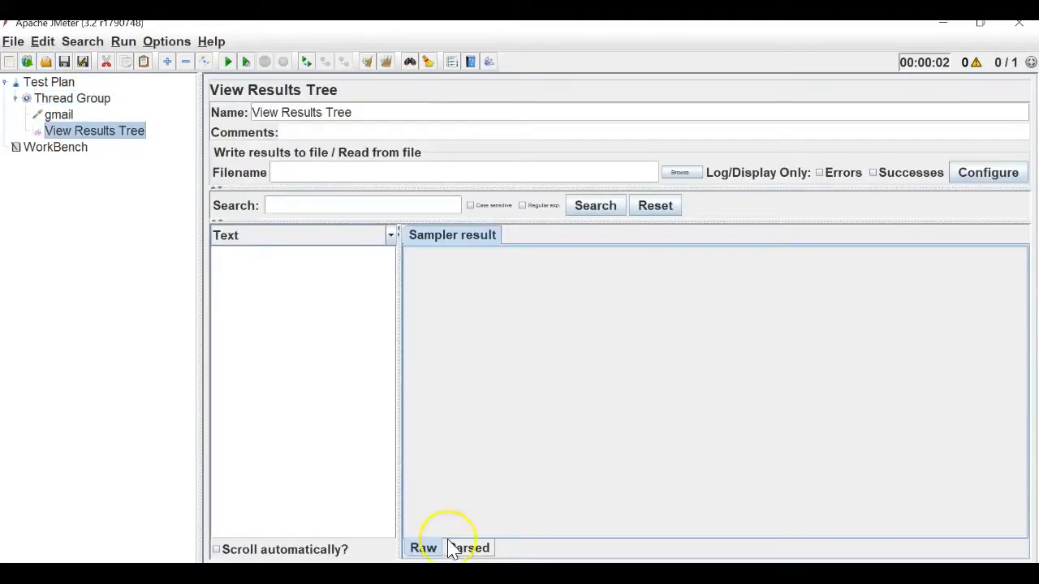
# Start Save Selection As and choose the 12- Listeners folder inside JMeter Videos as the destination
pyautogui.click(13, 41)
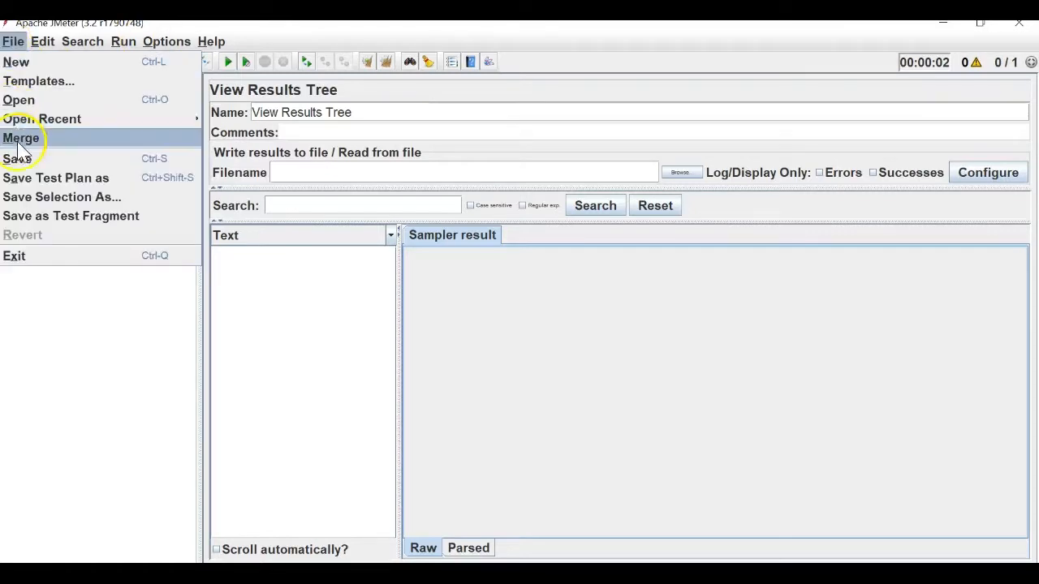
pyautogui.click(62, 196)
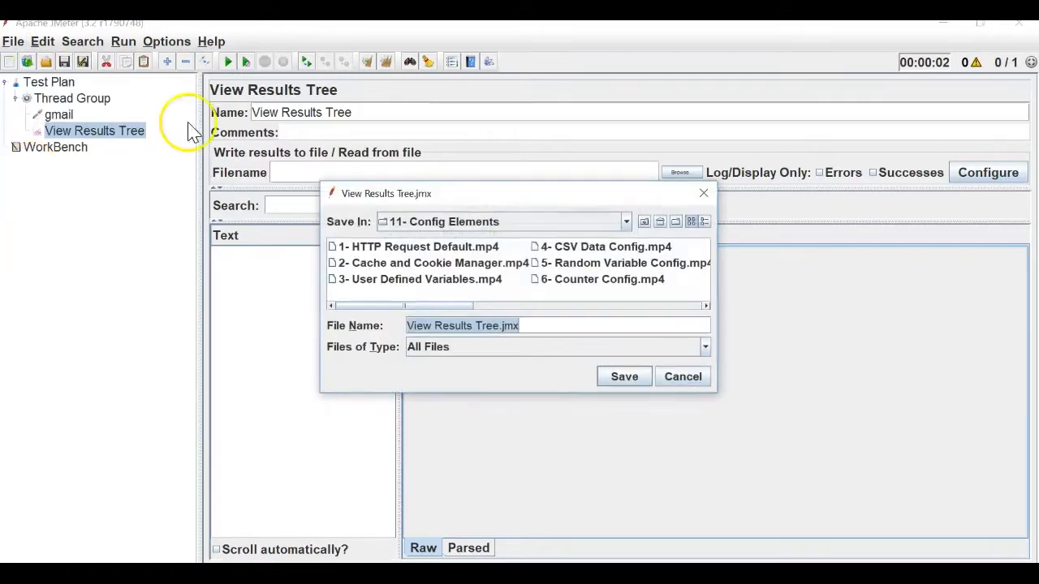
pyautogui.click(662, 224)
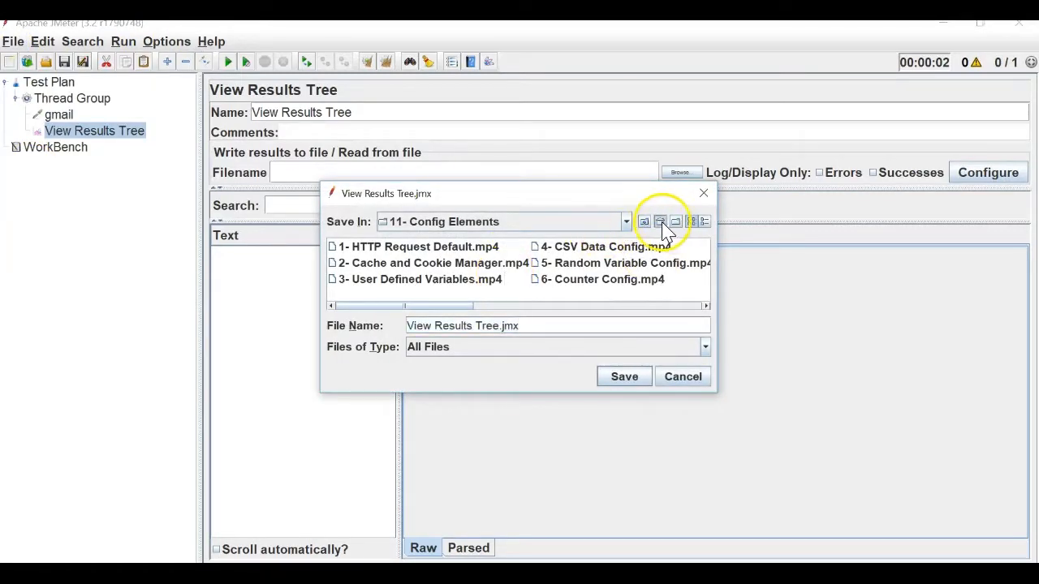
pyautogui.click(536, 306)
pyautogui.doubleClick(623, 249)
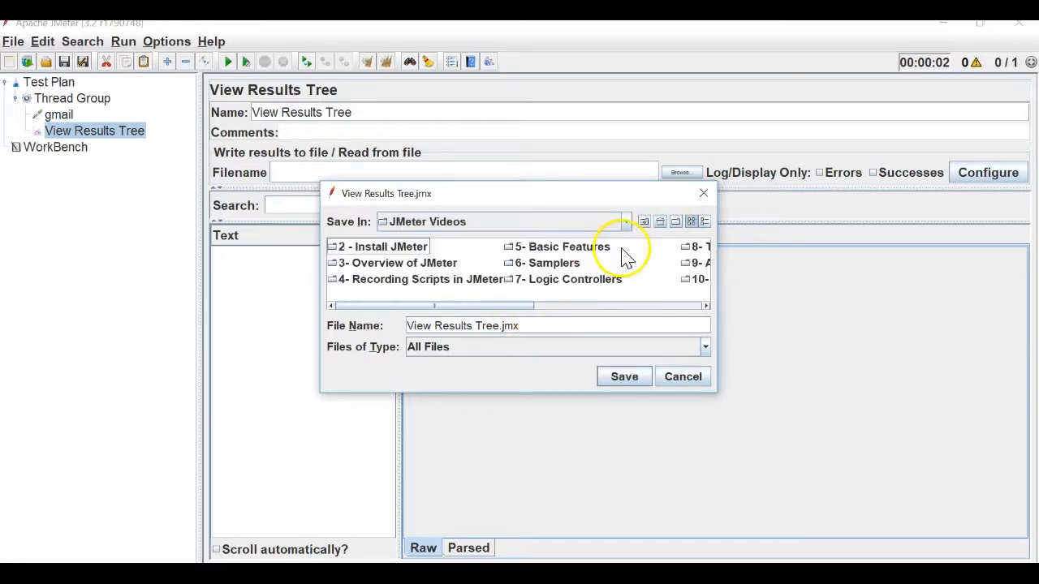
pyautogui.click(598, 306)
pyautogui.doubleClick(545, 263)
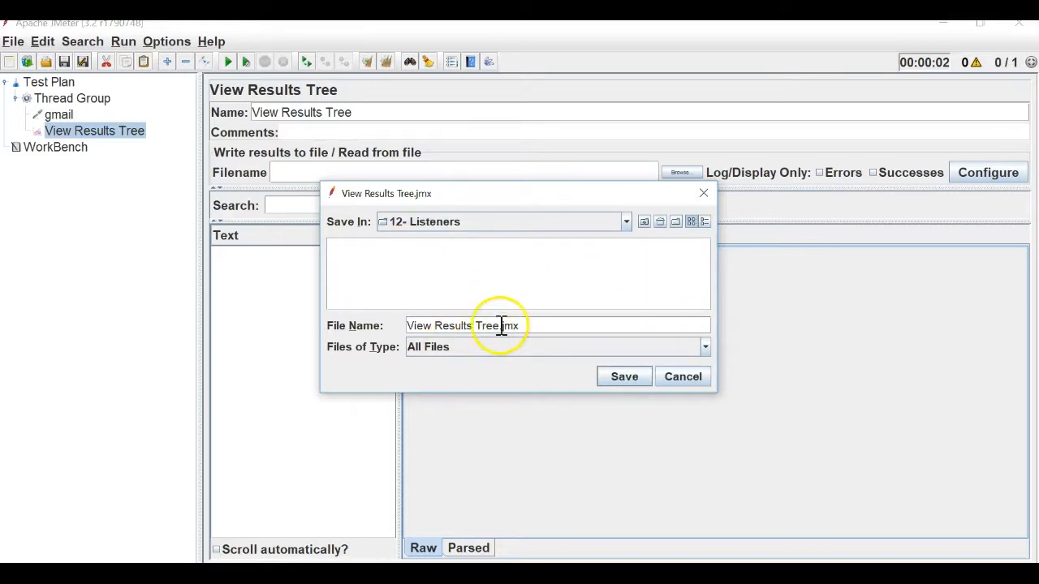
# Name the file ViewResultTree.jmx and save it
pyautogui.moveTo(498, 325); pyautogui.dragTo(343, 326)
pyautogui.press('BackSpace')
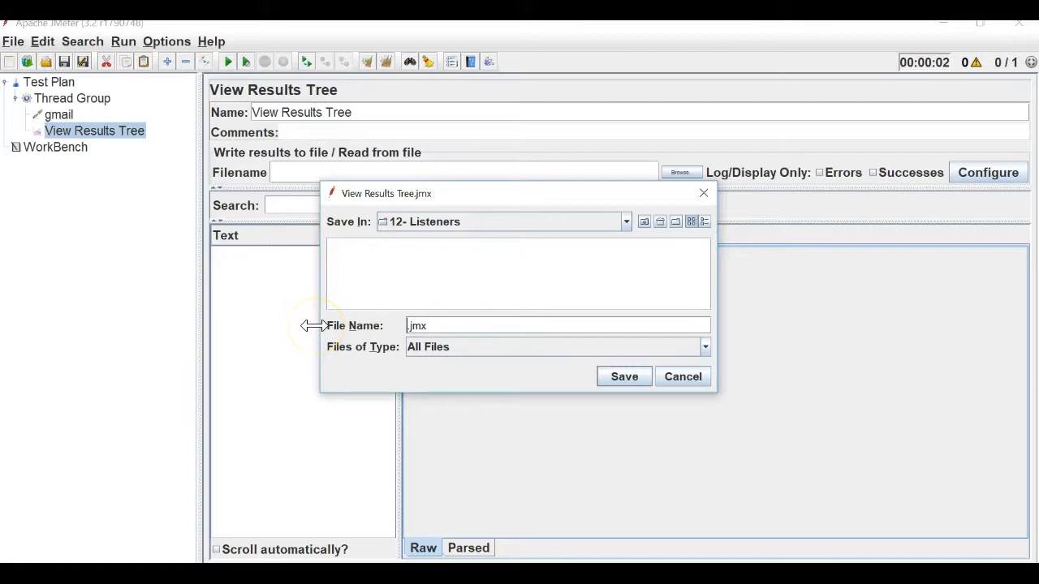
pyautogui.write('ViewResultt')
pyautogui.press('BackSpace')
pyautogui.write('Tree')
pyautogui.press('Return')
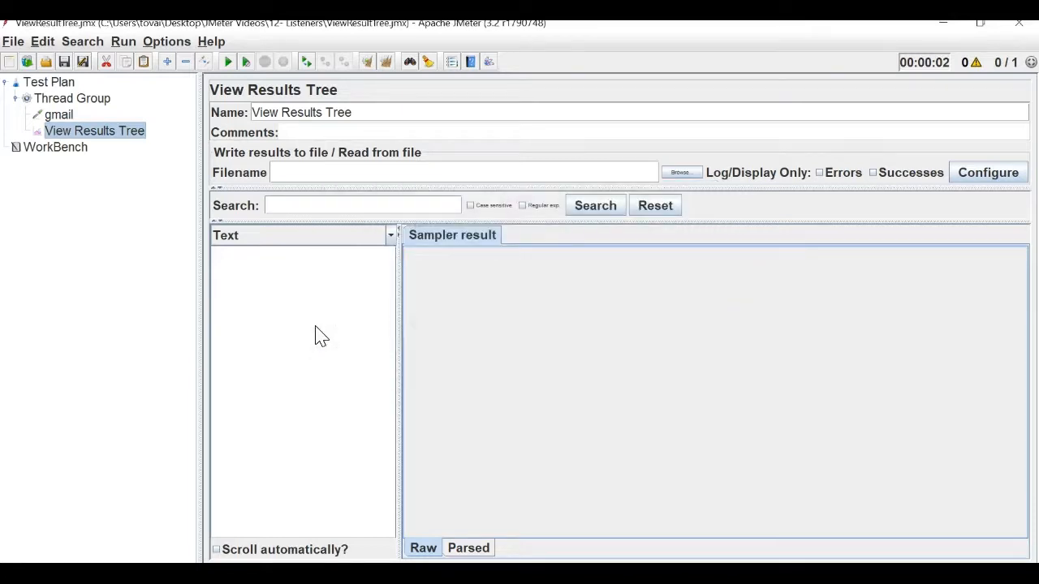
# Run the test plan, and change the gmail request's server name to google.com
pyautogui.click(229, 62)
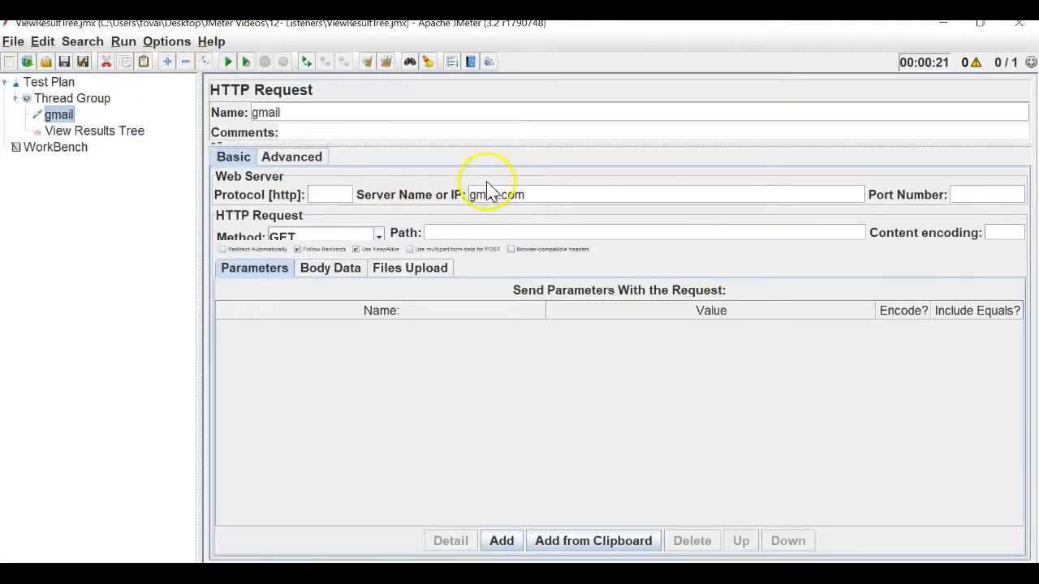
pyautogui.doubleClick(497, 195)
pyautogui.write('google')
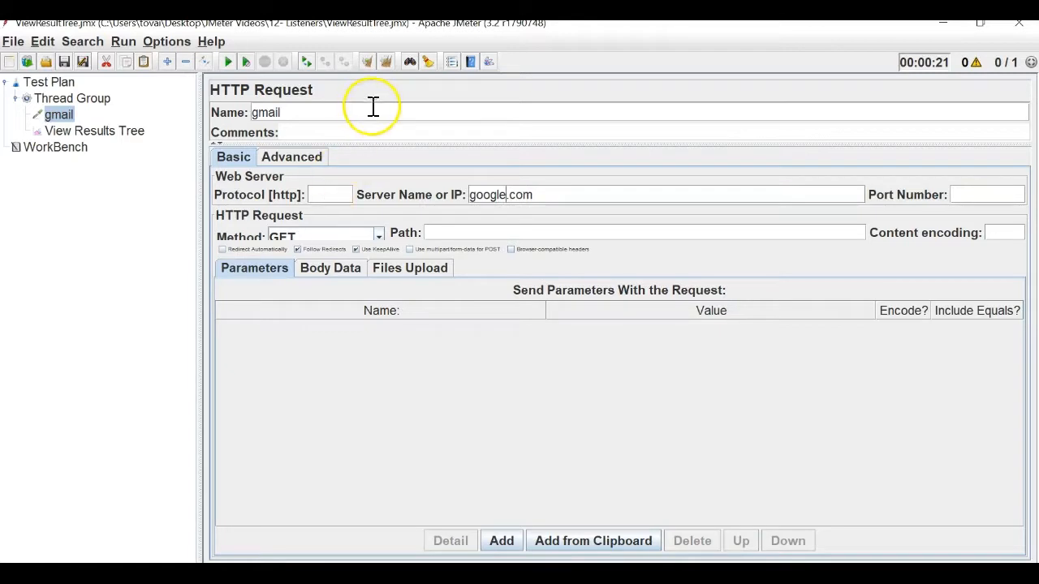
# Rerun the test with the google.com server, and rename the gmail request as google
pyautogui.click(235, 62)
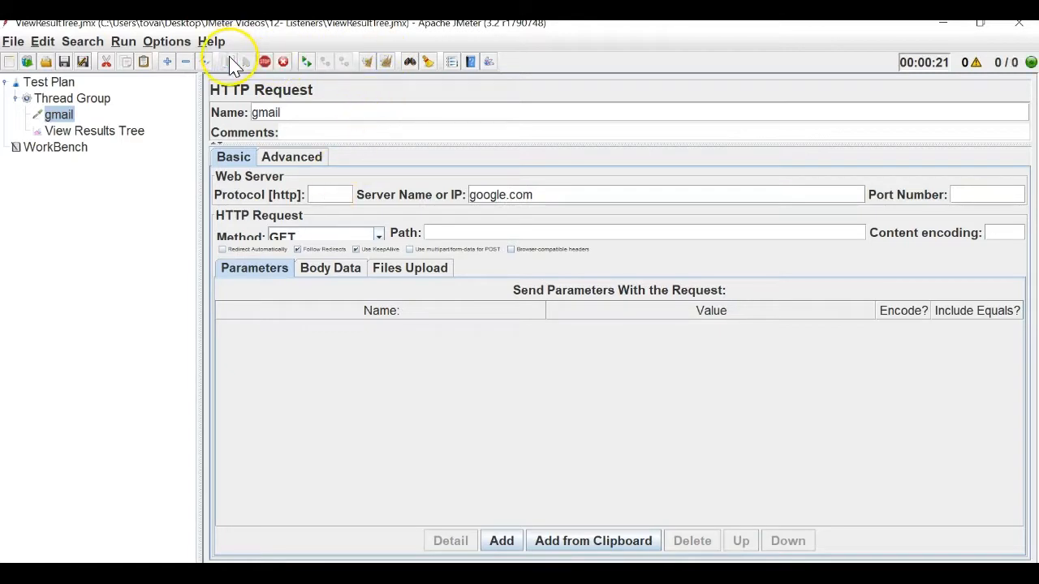
pyautogui.click(136, 138)
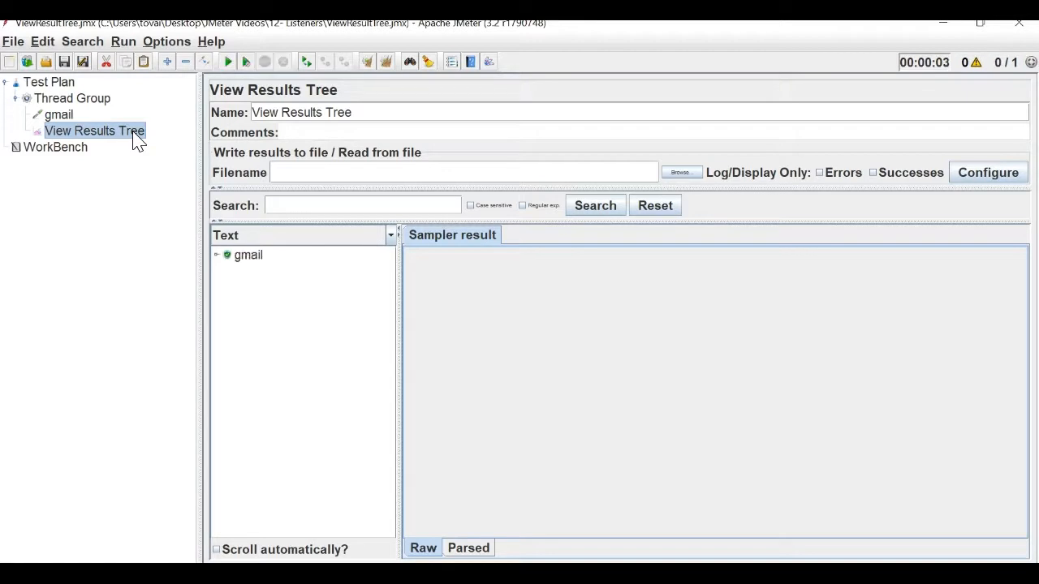
pyautogui.click(54, 114)
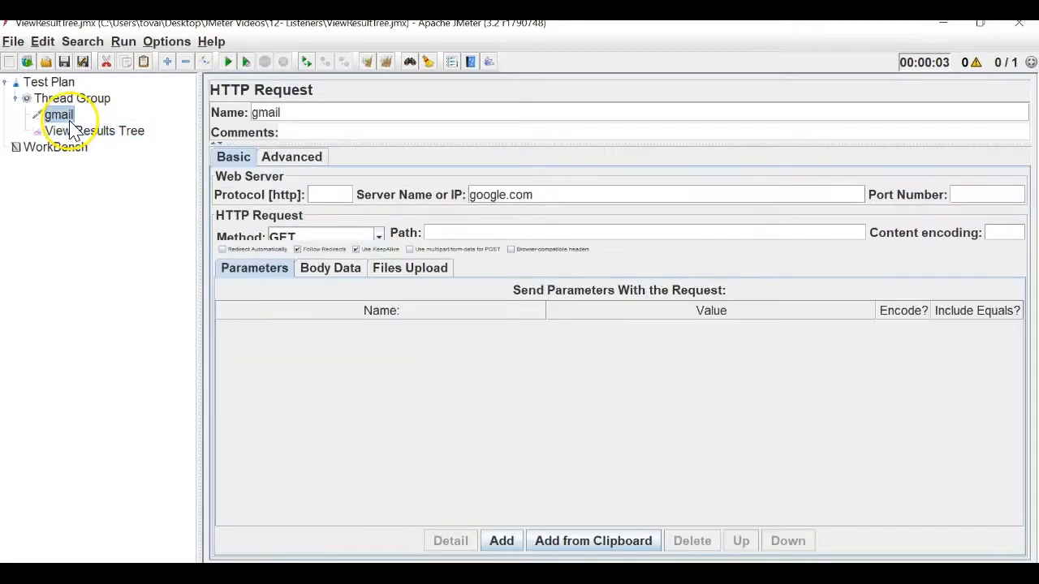
pyautogui.moveTo(280, 114); pyautogui.dragTo(106, 131)
pyautogui.press('BackSpace')
pyautogui.write('google')
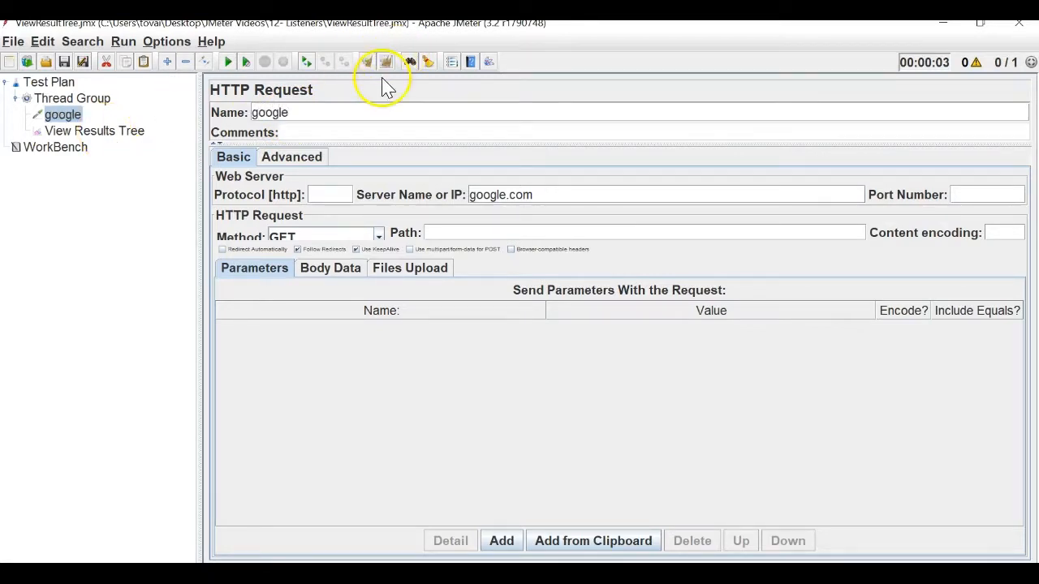
# Run the test once more and open the google sample's result in View Results Tree
pyautogui.click(228, 61)
pyautogui.click(97, 134)
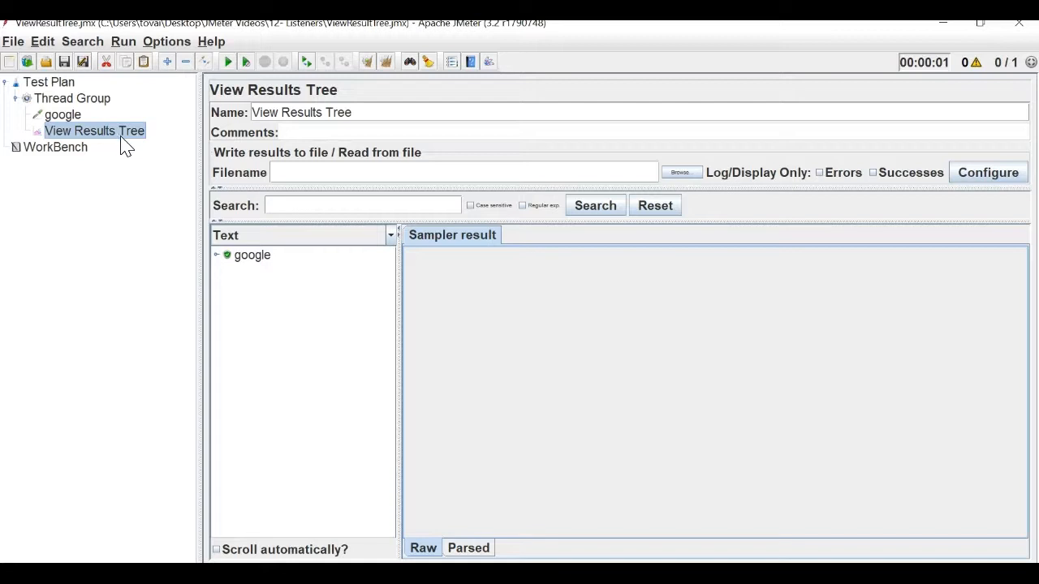
pyautogui.click(246, 261)
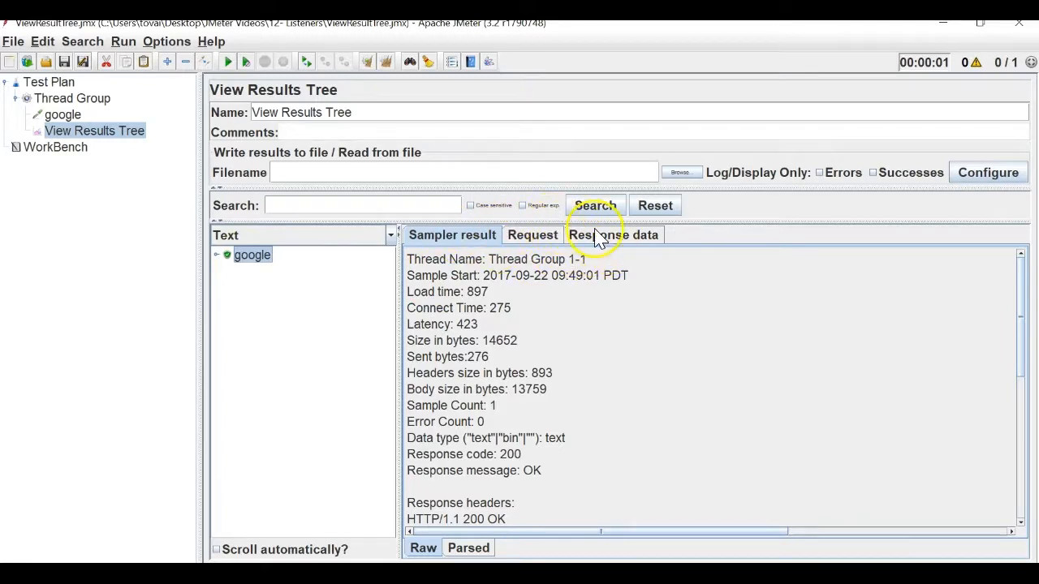
# Examine the google sample's request URL, cookies and headers, its response data, and its sampler result
pyautogui.click(538, 241)
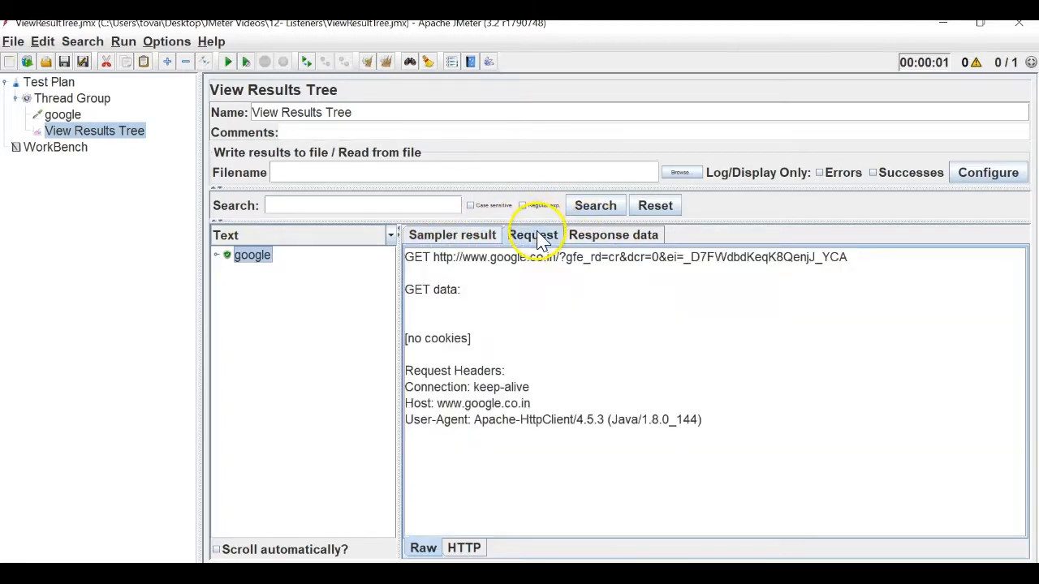
pyautogui.moveTo(443, 260); pyautogui.dragTo(608, 269)
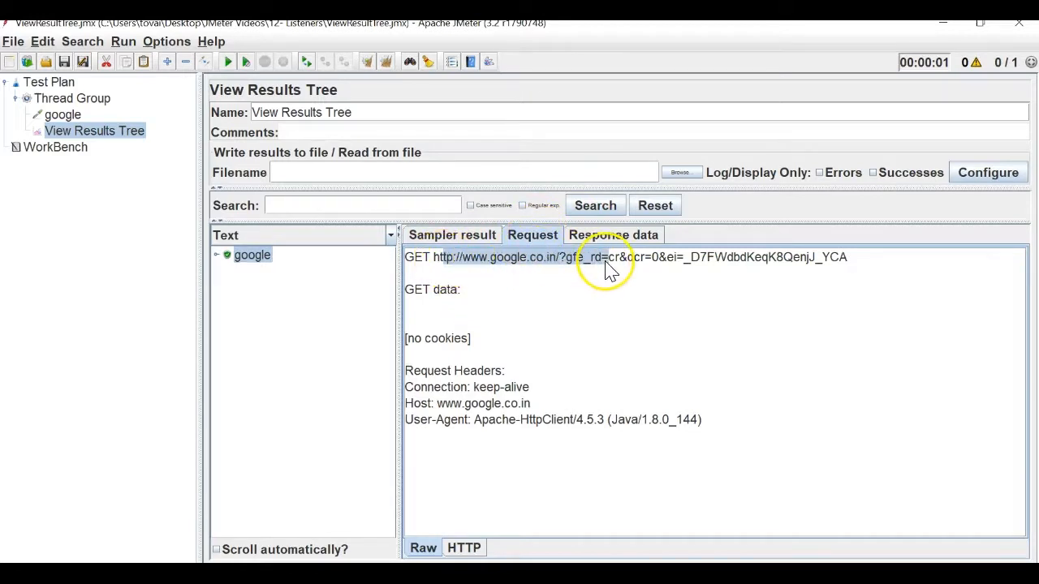
pyautogui.click(500, 251)
pyautogui.moveTo(492, 257); pyautogui.dragTo(597, 248)
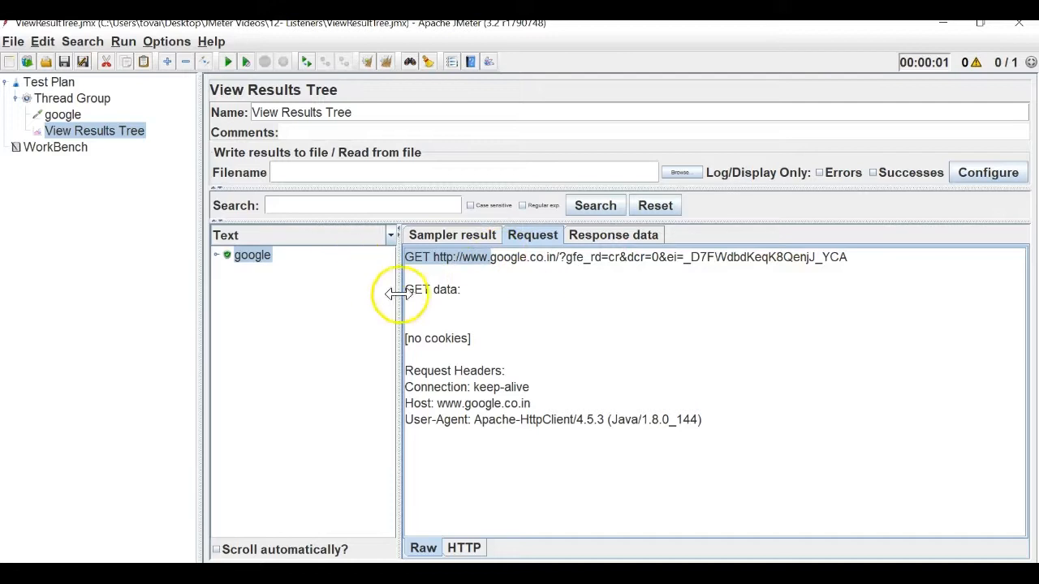
pyautogui.moveTo(490, 340); pyautogui.dragTo(389, 344)
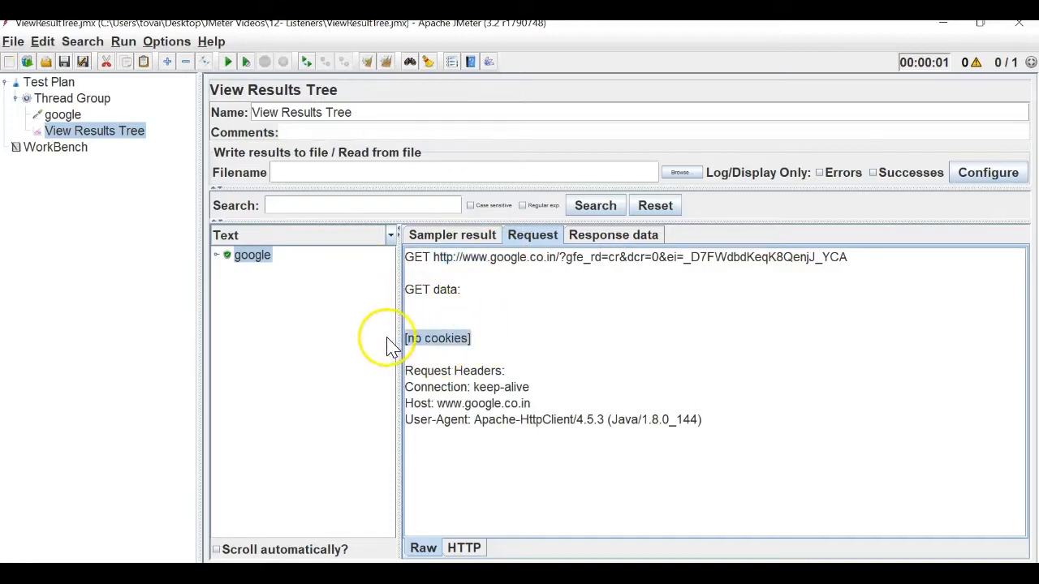
pyautogui.moveTo(493, 438); pyautogui.dragTo(422, 348)
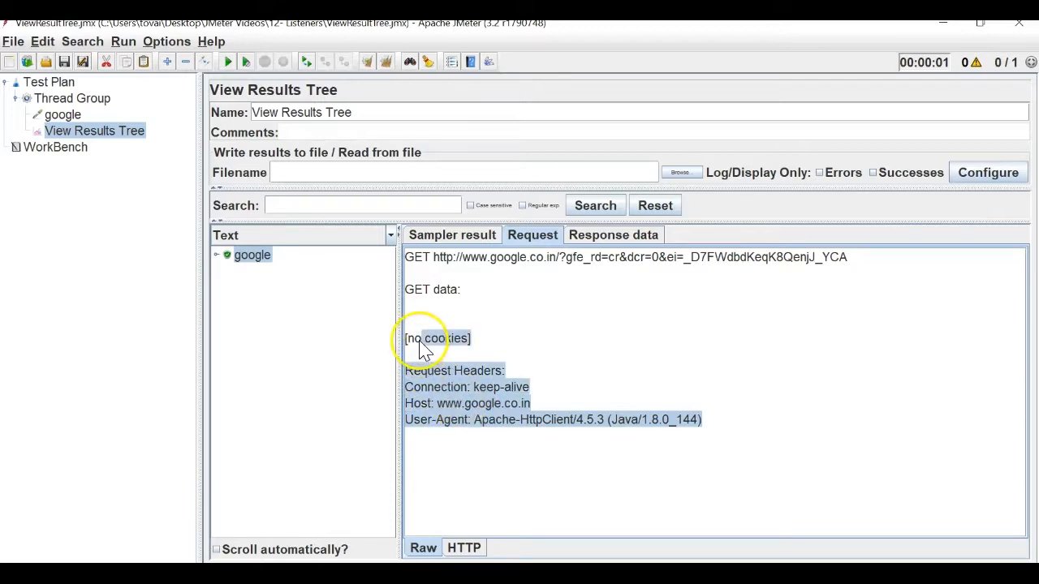
pyautogui.click(610, 235)
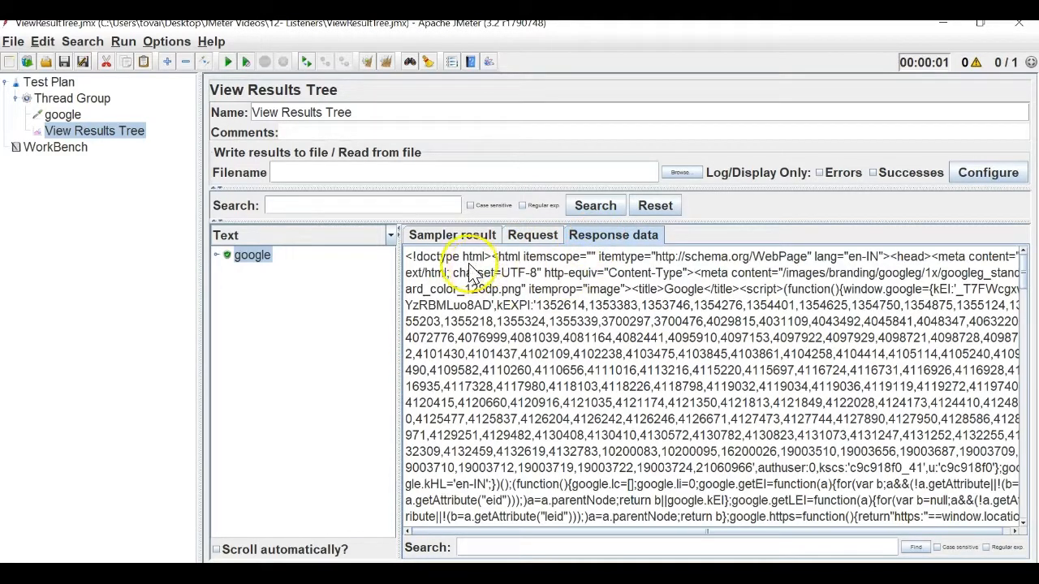
pyautogui.moveTo(406, 256); pyautogui.dragTo(466, 239)
pyautogui.click(459, 236)
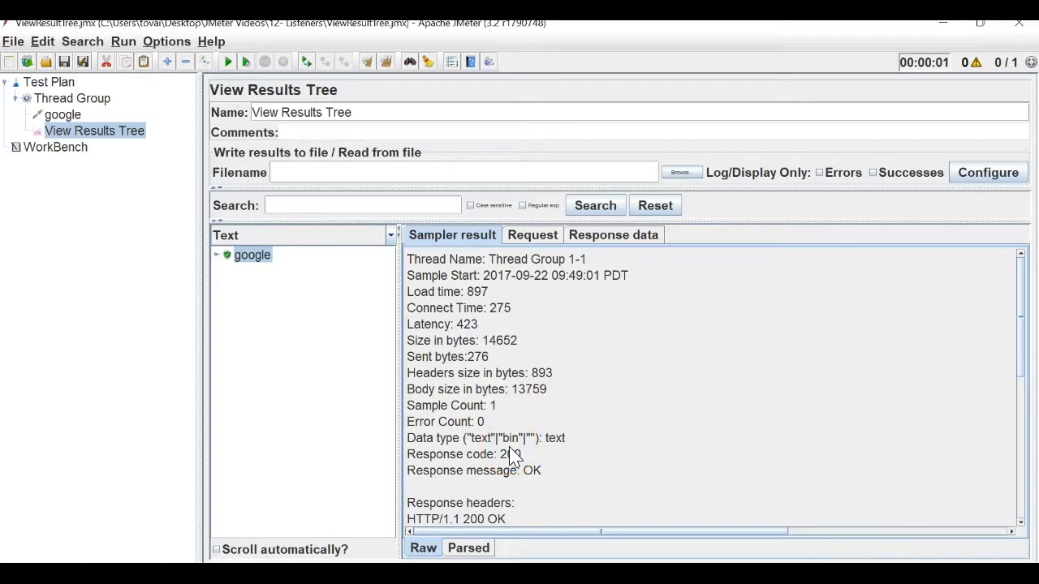
pyautogui.click(218, 256)
pyautogui.click(273, 273)
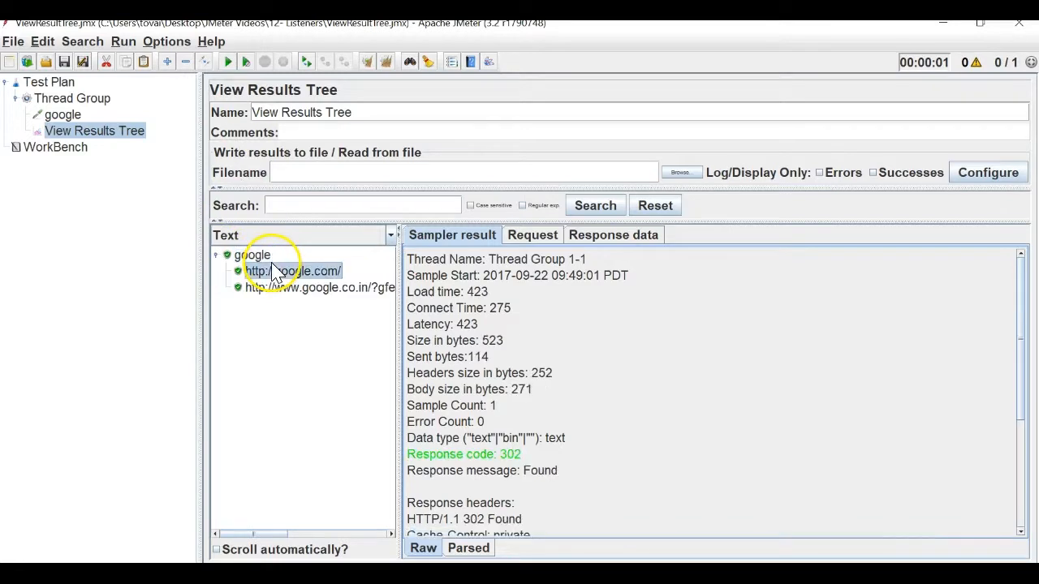
pyautogui.click(281, 294)
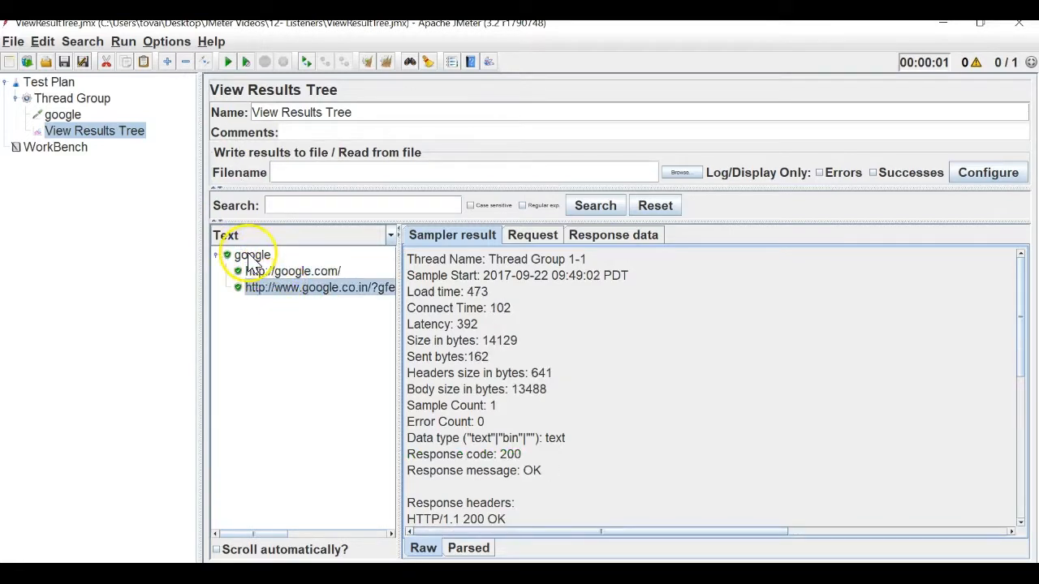
pyautogui.click(286, 274)
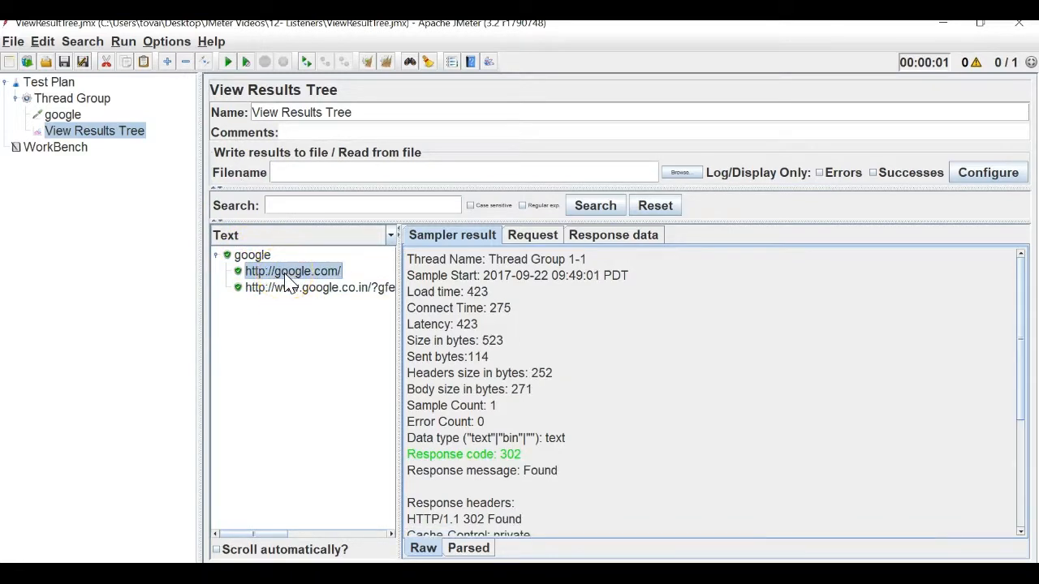
# Check the google request's settings, and display the google sample's response data in View Results Tree as HTML
pyautogui.click(61, 116)
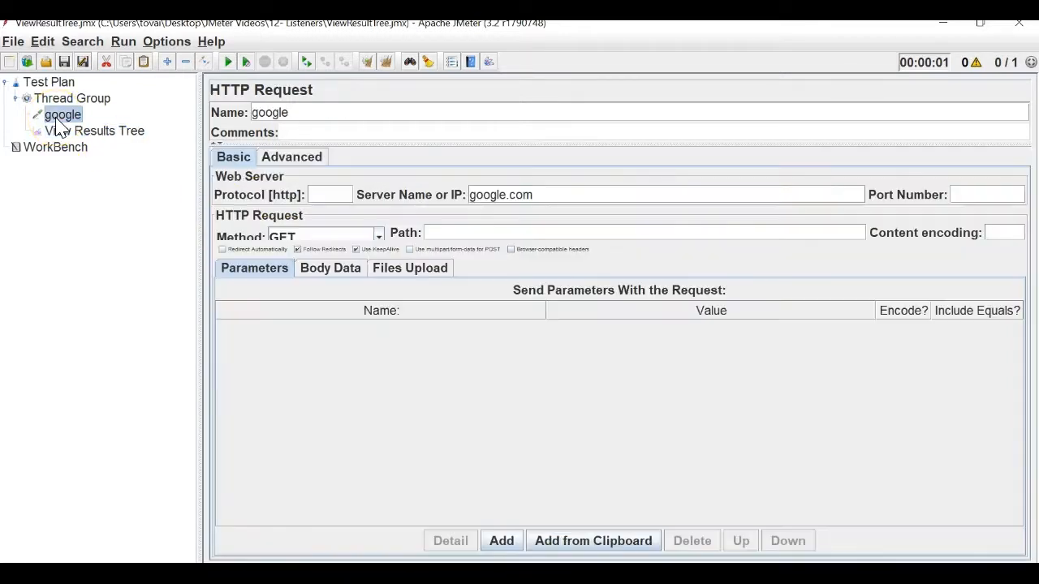
pyautogui.click(77, 131)
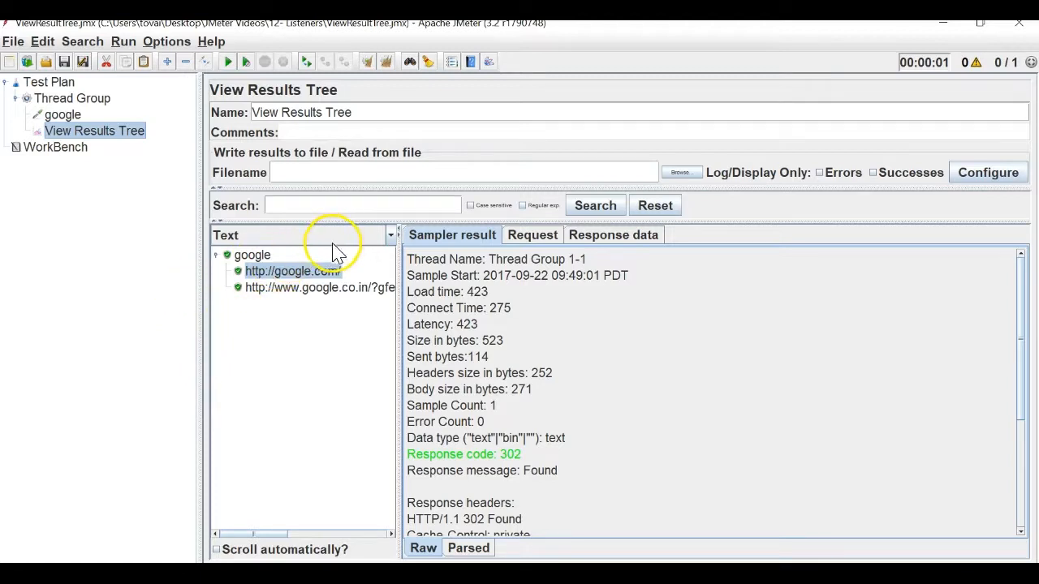
pyautogui.click(253, 254)
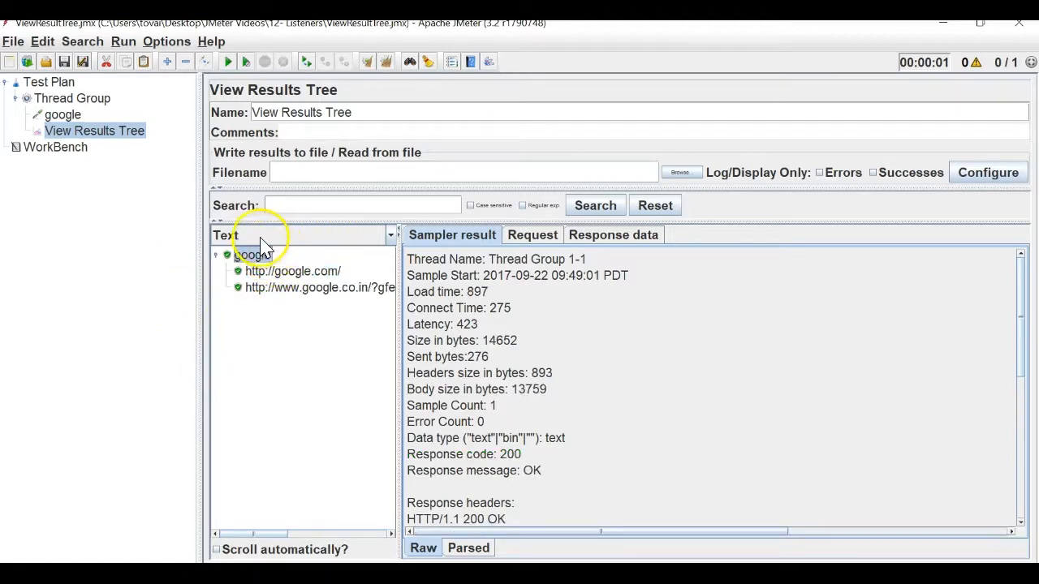
pyautogui.click(262, 237)
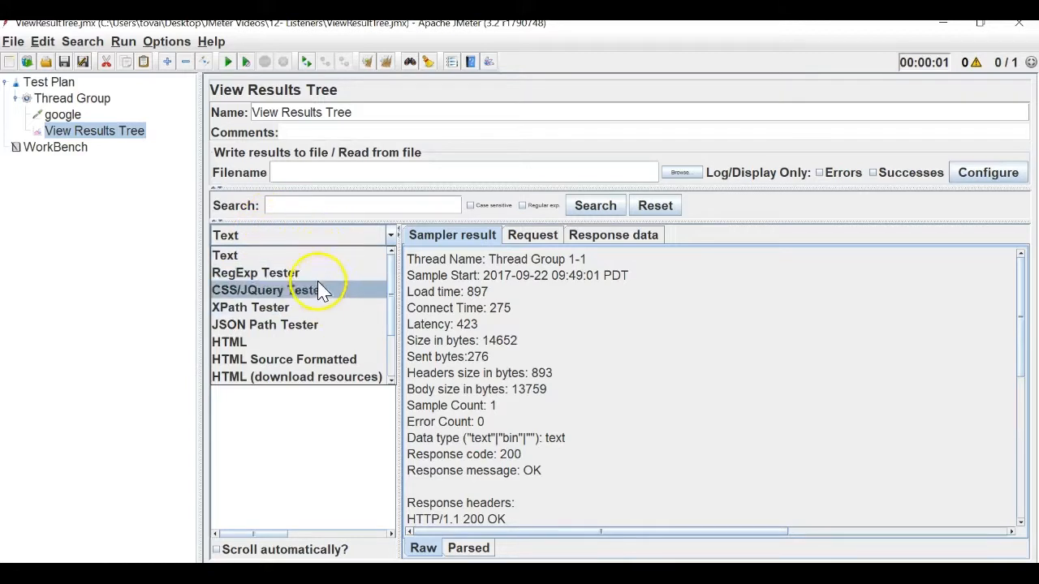
pyautogui.click(293, 345)
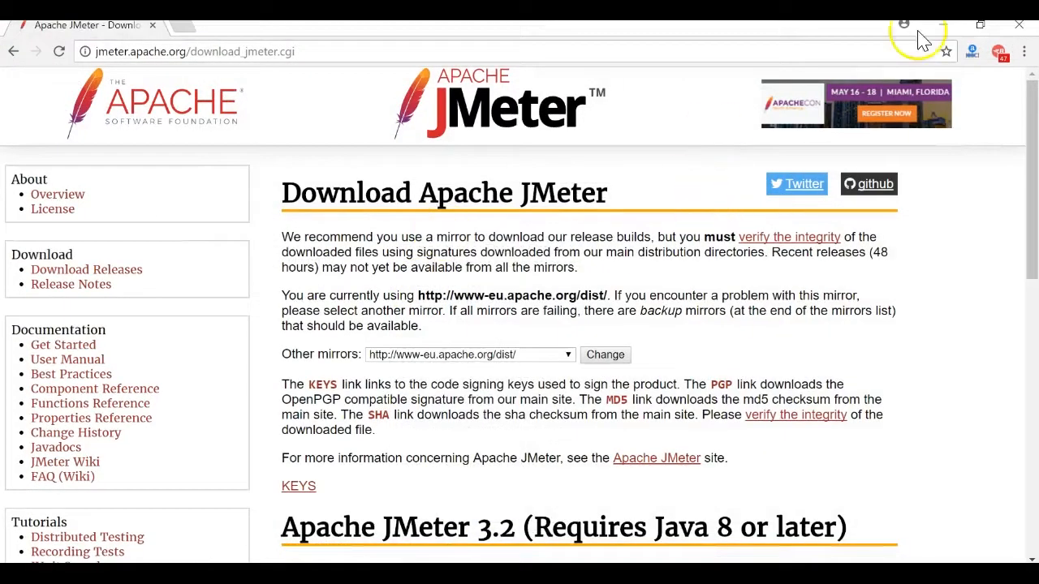
pyautogui.click(943, 24)
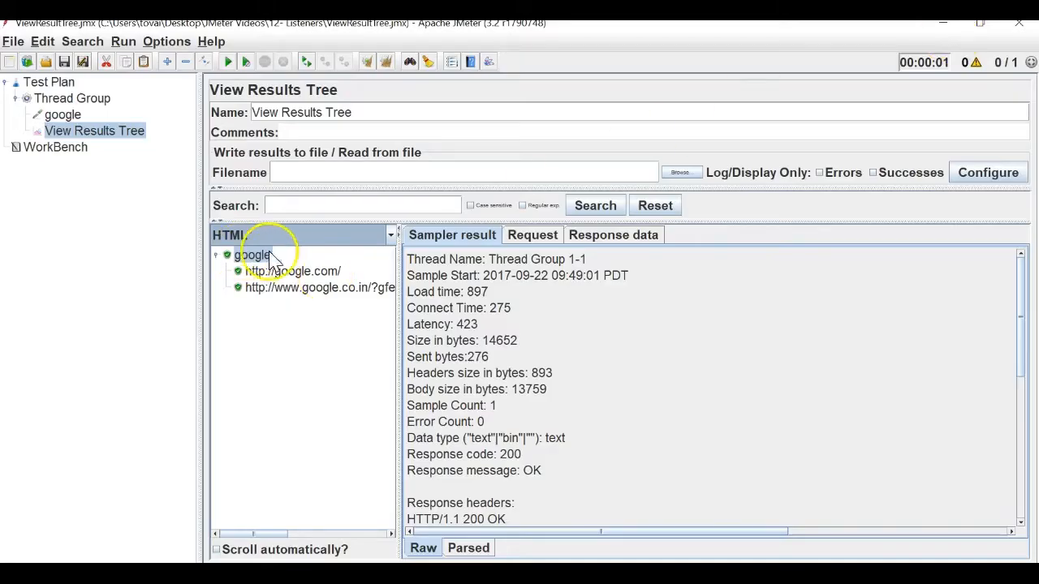
pyautogui.click(576, 235)
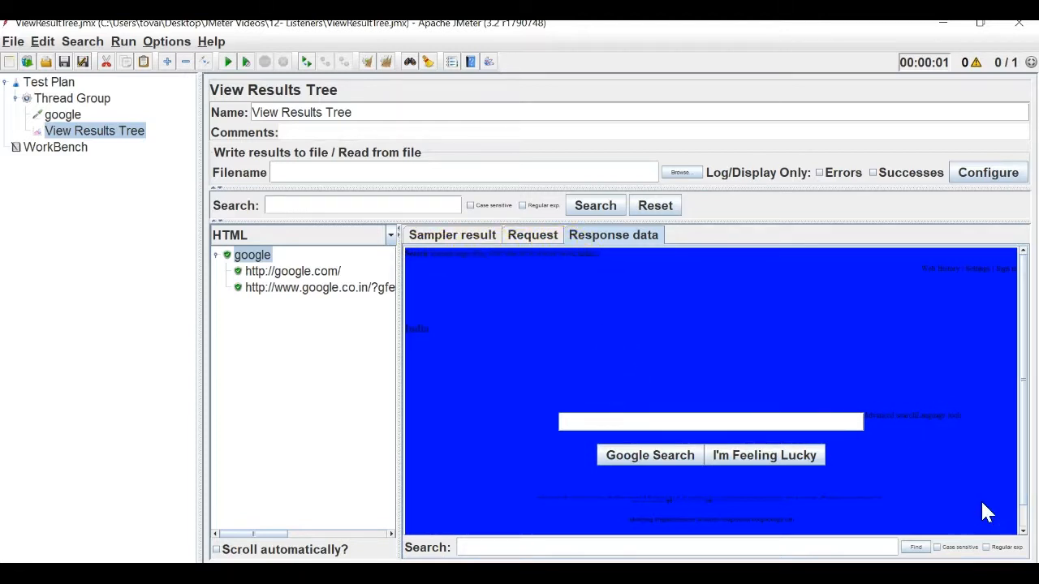
pyautogui.click(332, 271)
pyautogui.click(336, 289)
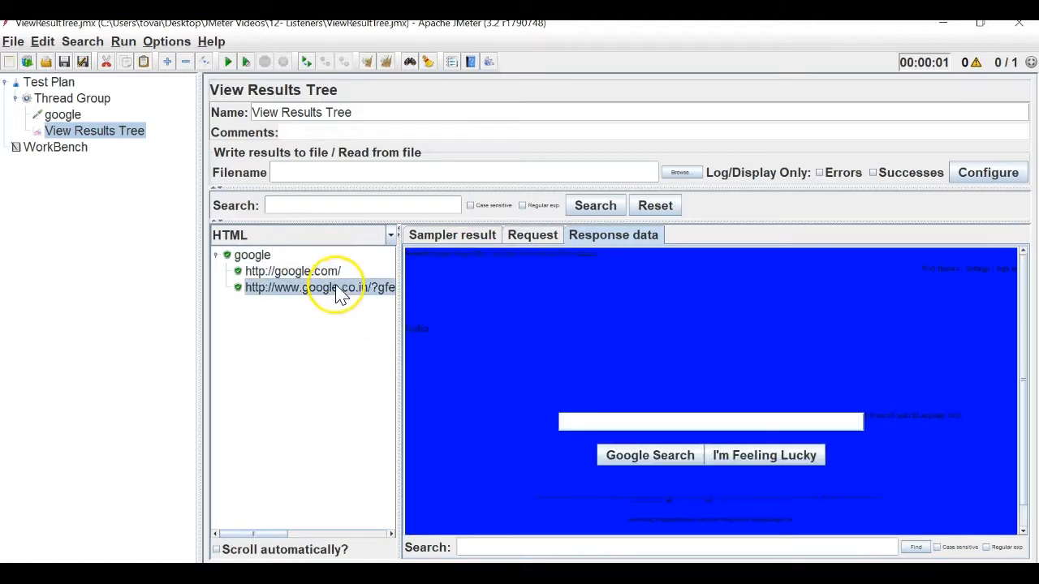
pyautogui.click(278, 270)
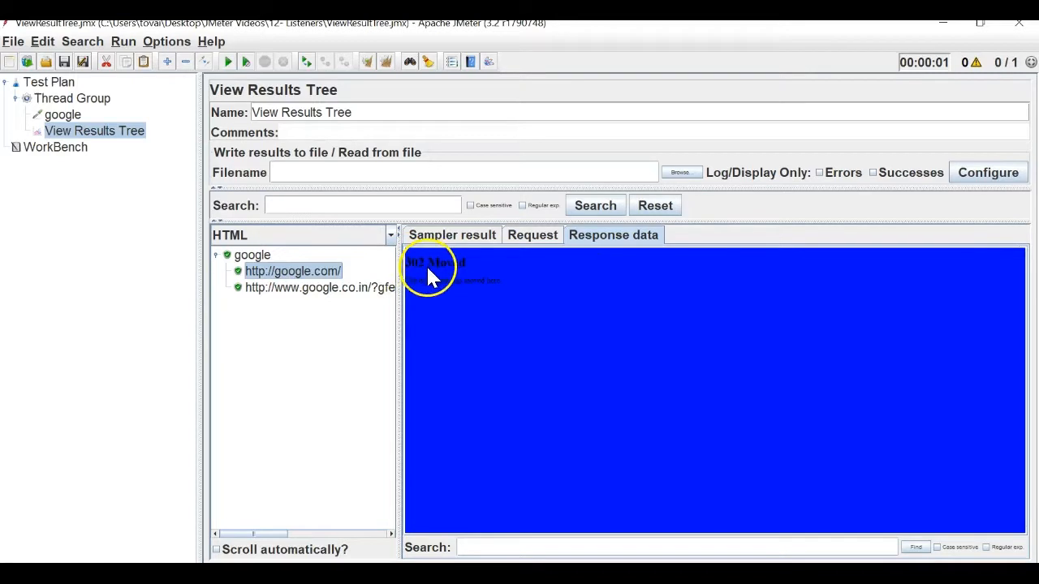
pyautogui.click(299, 289)
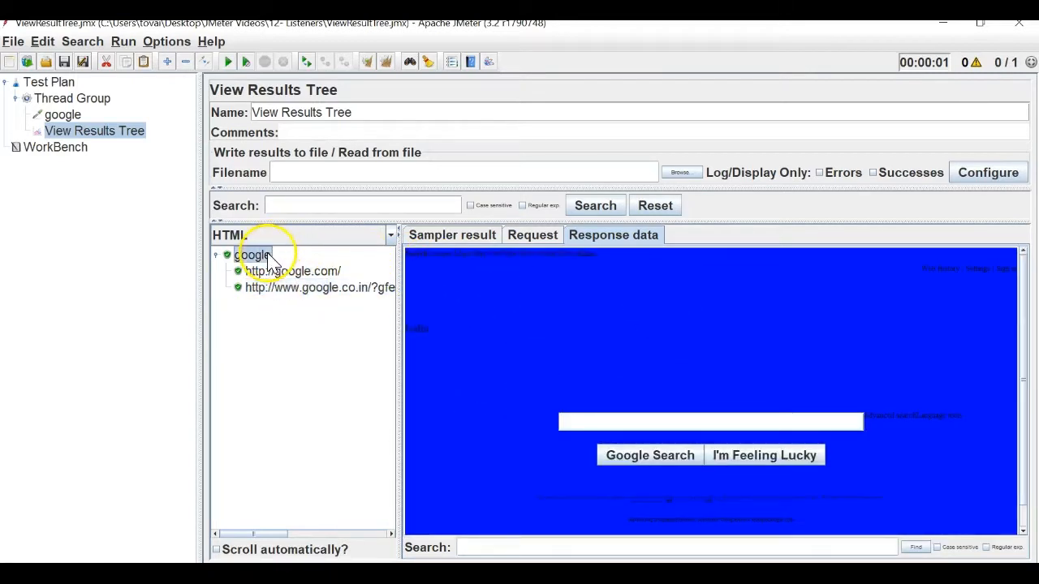
# Display the google sample's response data in the JSON format and examine it
pyautogui.click(343, 237)
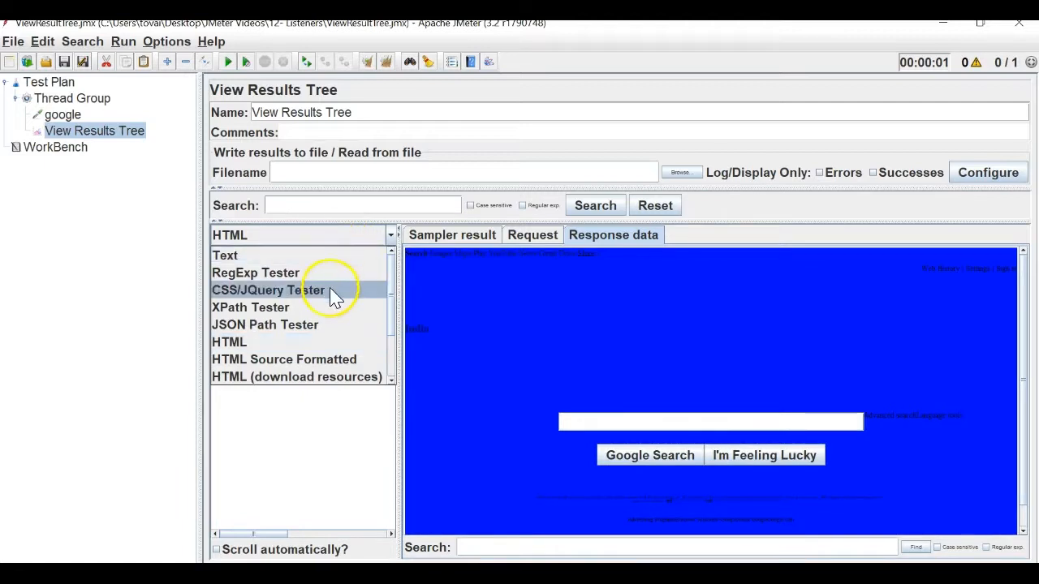
pyautogui.moveTo(394, 274); pyautogui.dragTo(370, 336)
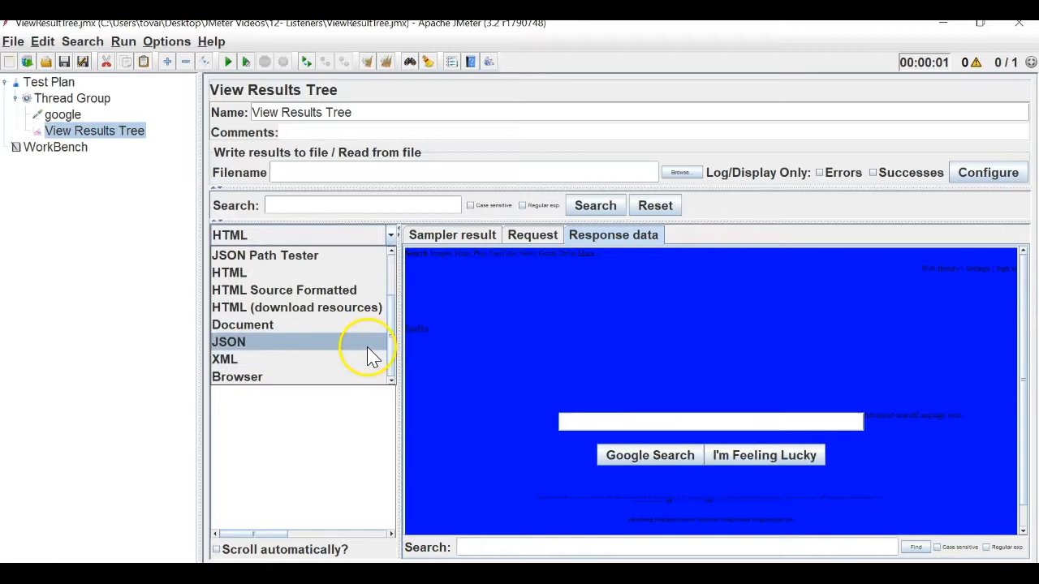
pyautogui.click(370, 349)
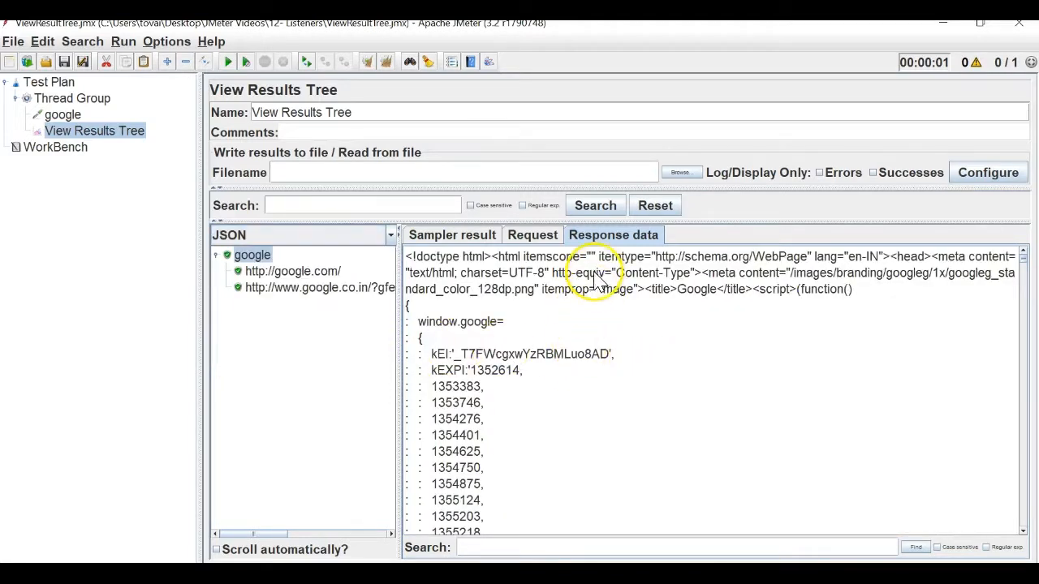
pyautogui.moveTo(596, 272); pyautogui.dragTo(614, 459)
# Switch the response display format to XML and collapse the google sample's sub-requests
pyautogui.click(358, 234)
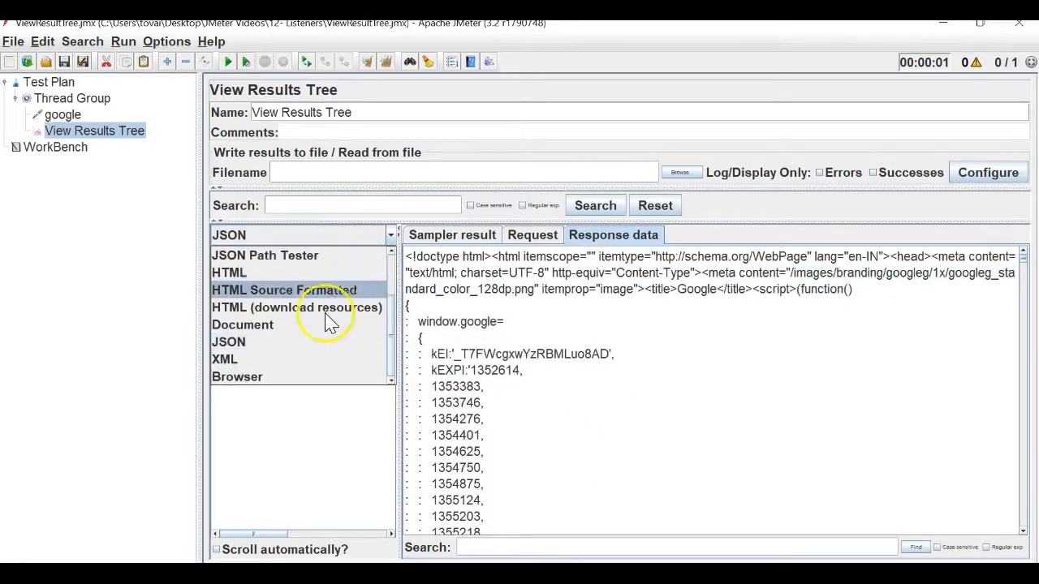
pyautogui.click(320, 360)
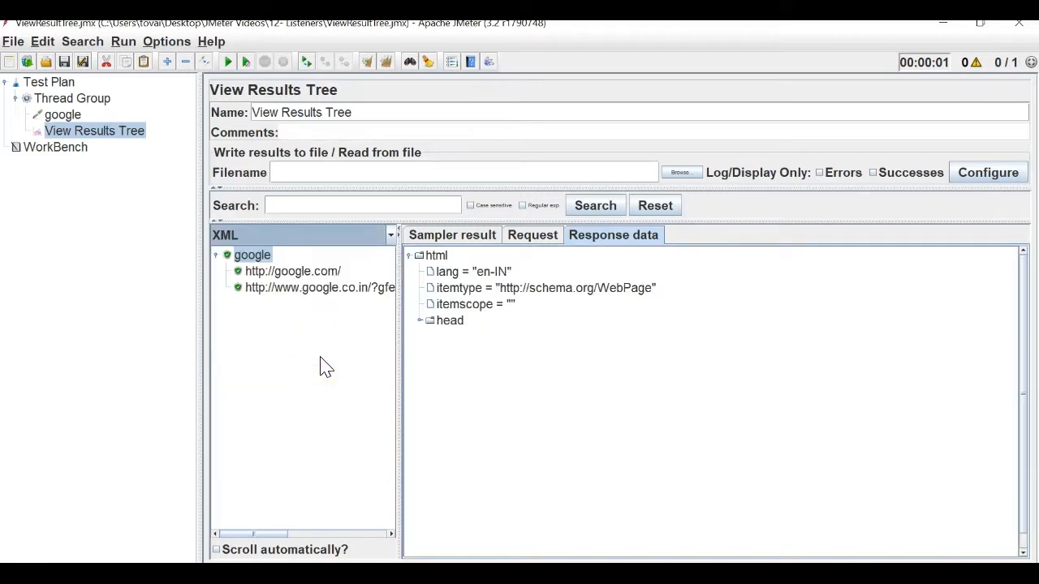
pyautogui.click(223, 254)
pyautogui.click(220, 256)
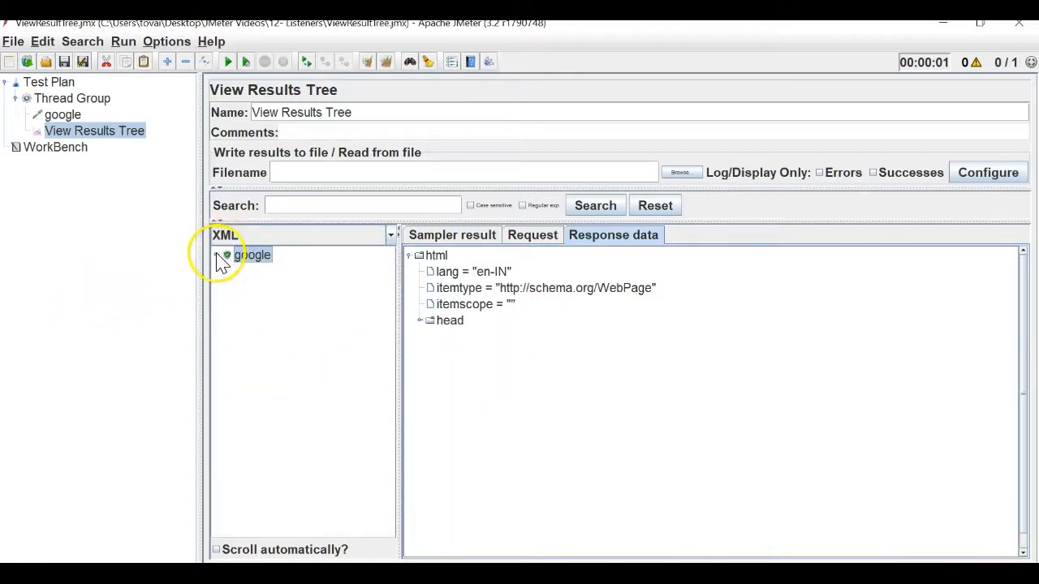
# Copy the google request into the Thread Group and place the copy between the original request and View Results Tree
pyautogui.click(72, 115)
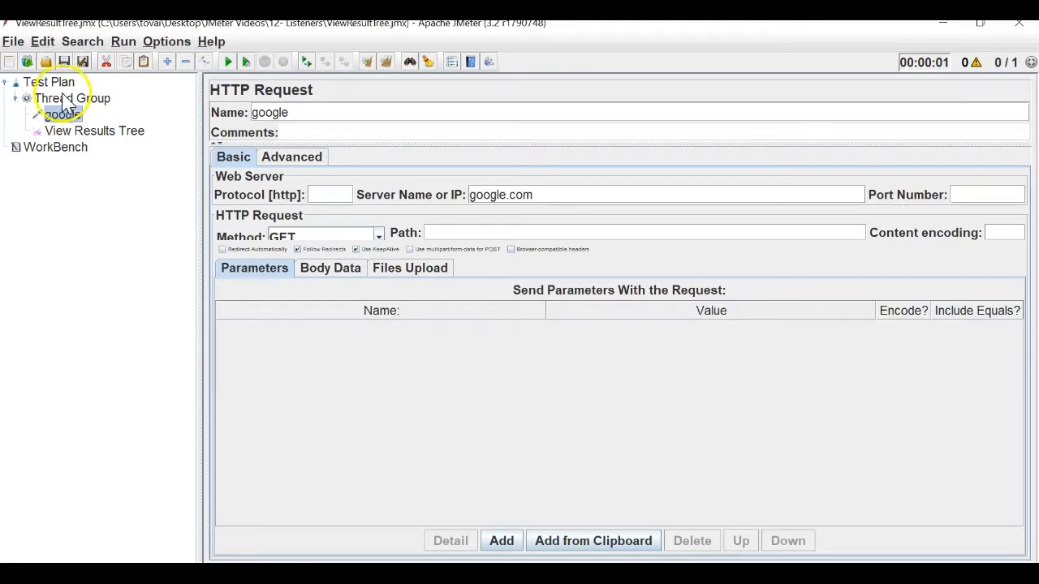
pyautogui.click(57, 85)
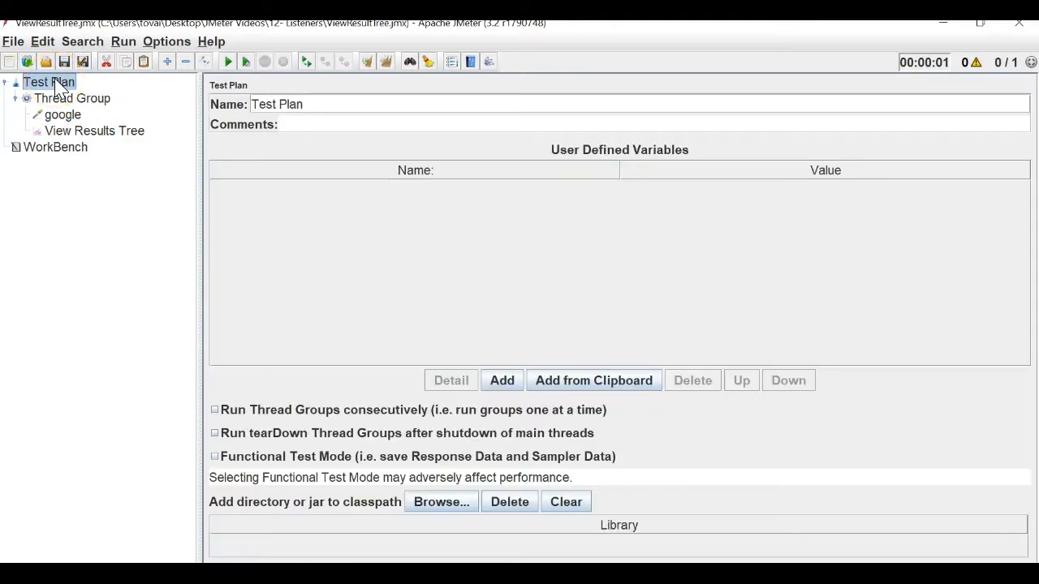
pyautogui.click(57, 115)
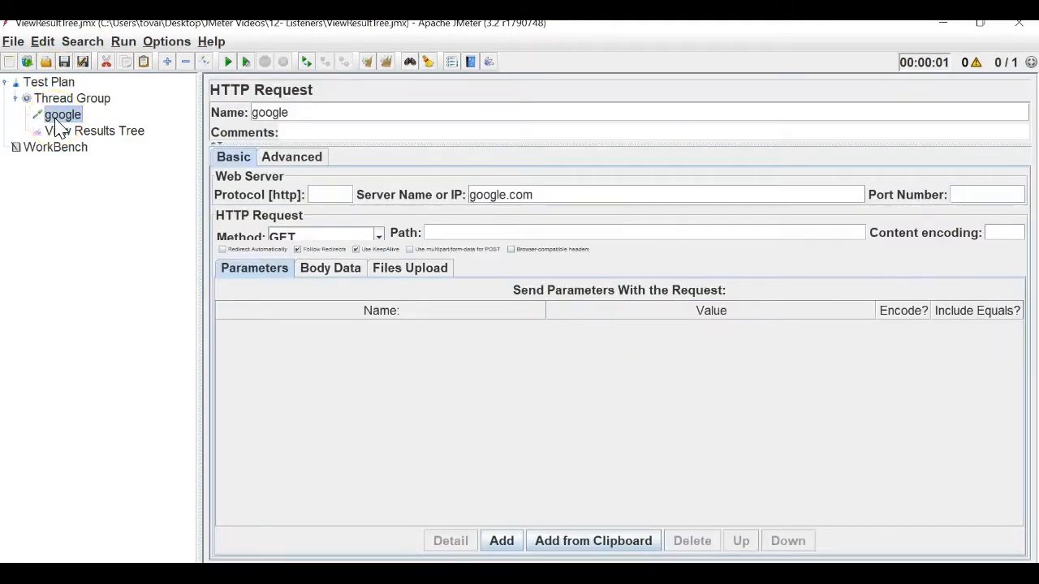
pyautogui.click(57, 98)
pyautogui.hotkey('ctrl', 'v')
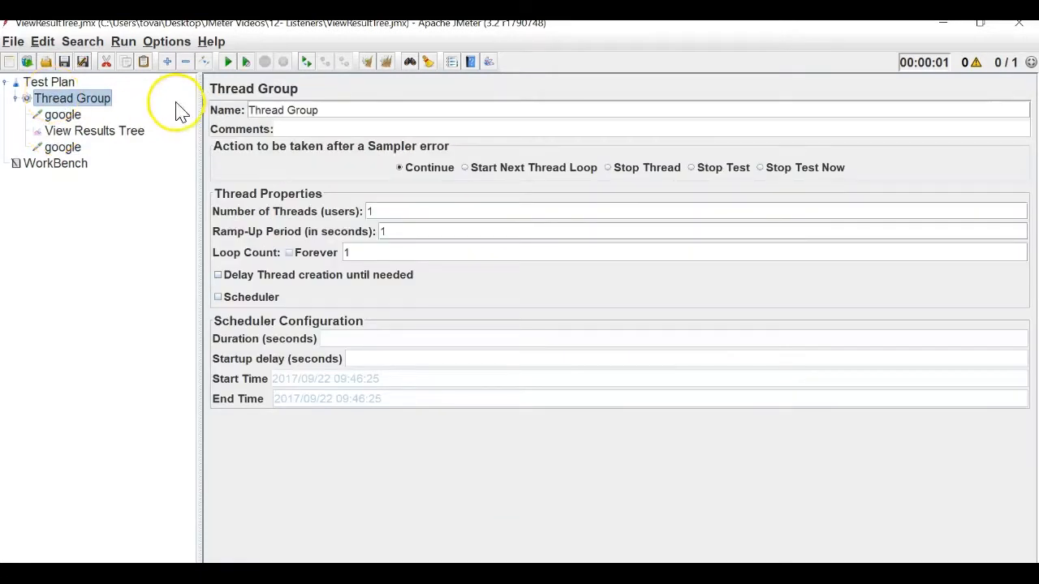
pyautogui.click(123, 132)
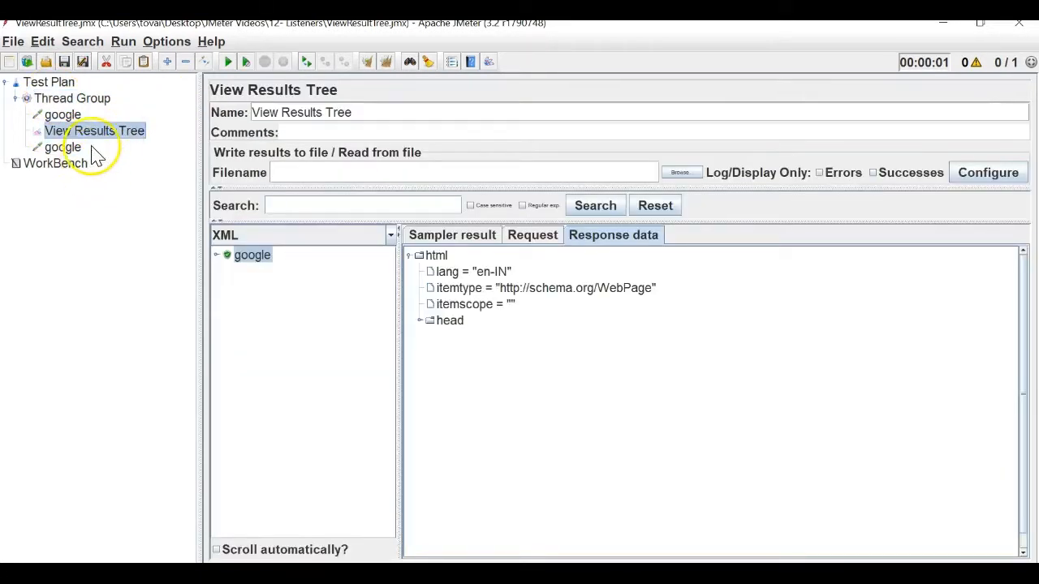
pyautogui.moveTo(62, 147); pyautogui.dragTo(67, 128)
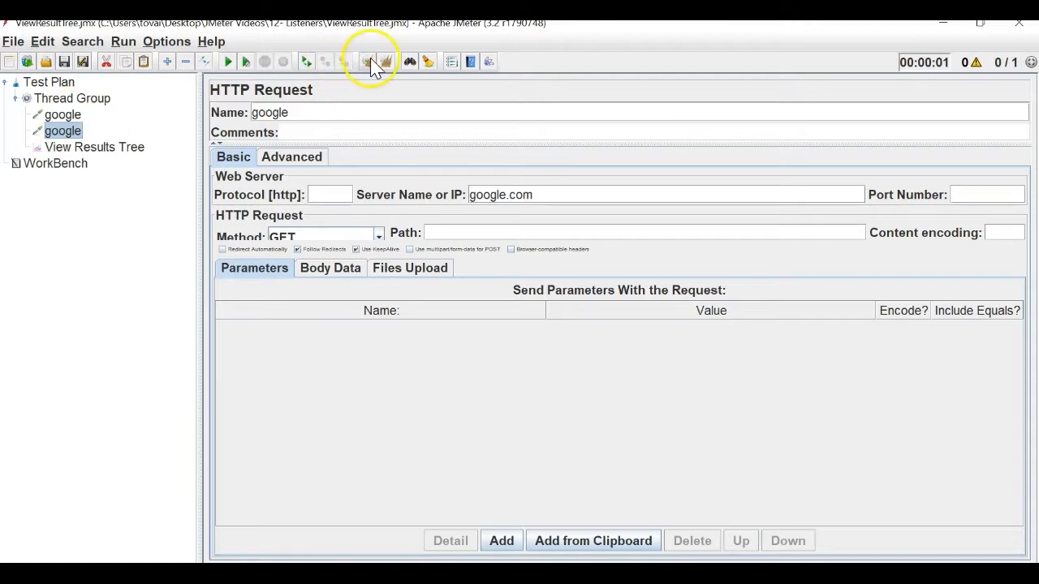
# Run the test with both google requests and view the second google sample's response data in View Results Tree
pyautogui.click(228, 61)
pyautogui.click(137, 147)
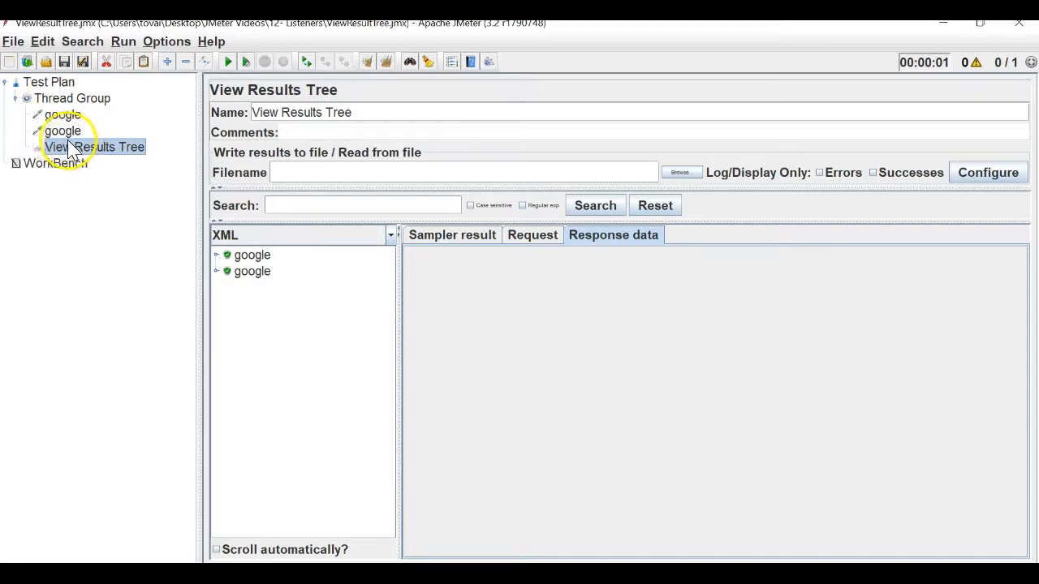
pyautogui.click(17, 99)
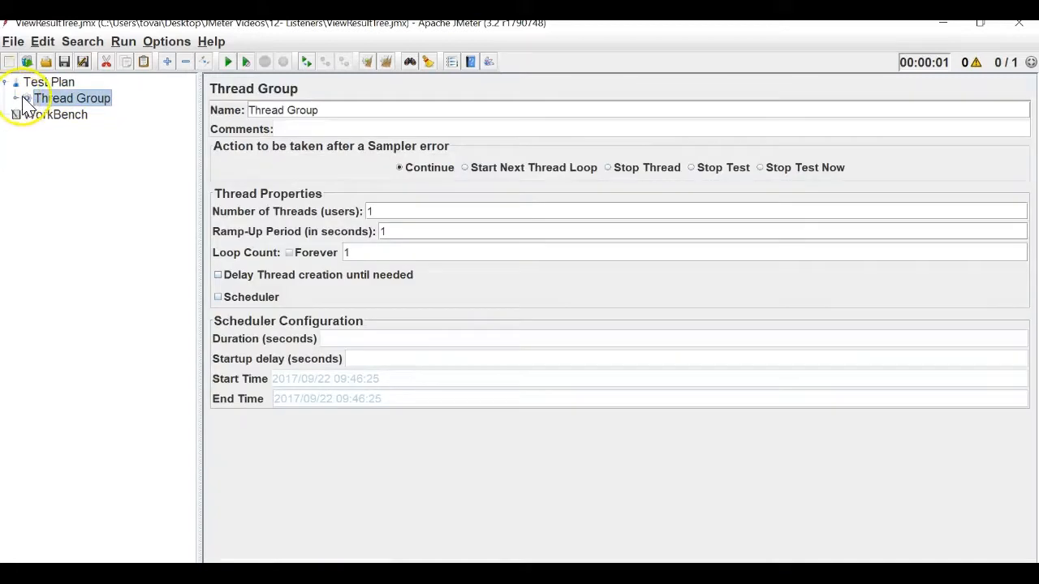
pyautogui.click(16, 99)
pyautogui.click(61, 148)
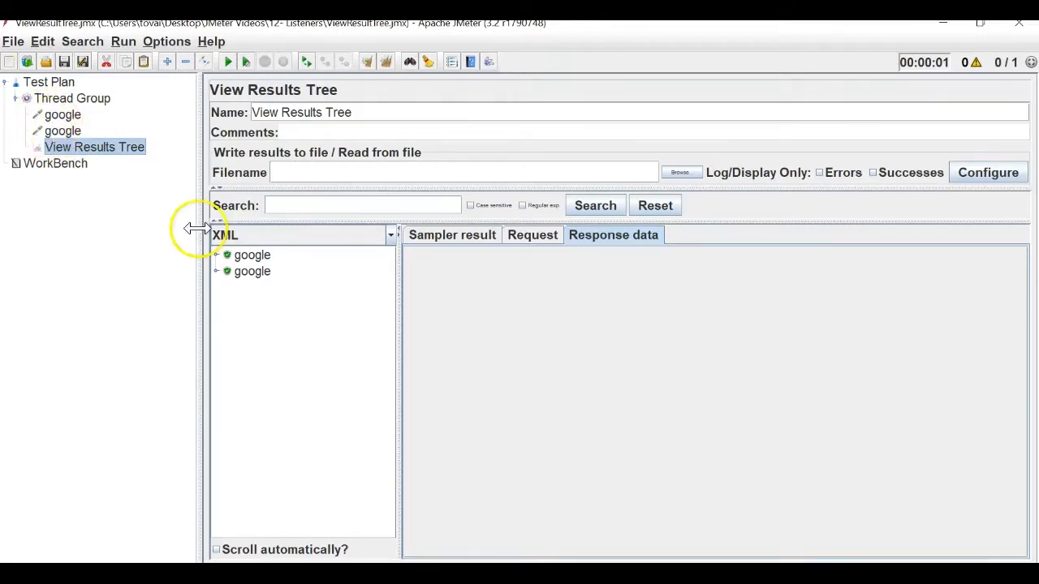
pyautogui.click(250, 273)
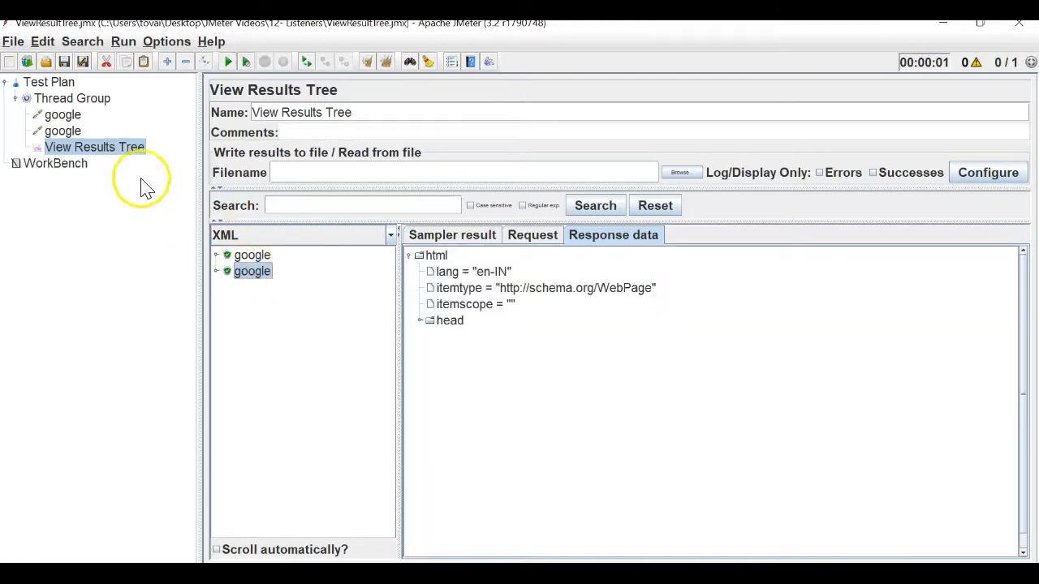
# Rename the existing thread group as Thread Group 1
pyautogui.click(15, 98)
pyautogui.click(53, 82)
pyautogui.rightClick(55, 89)
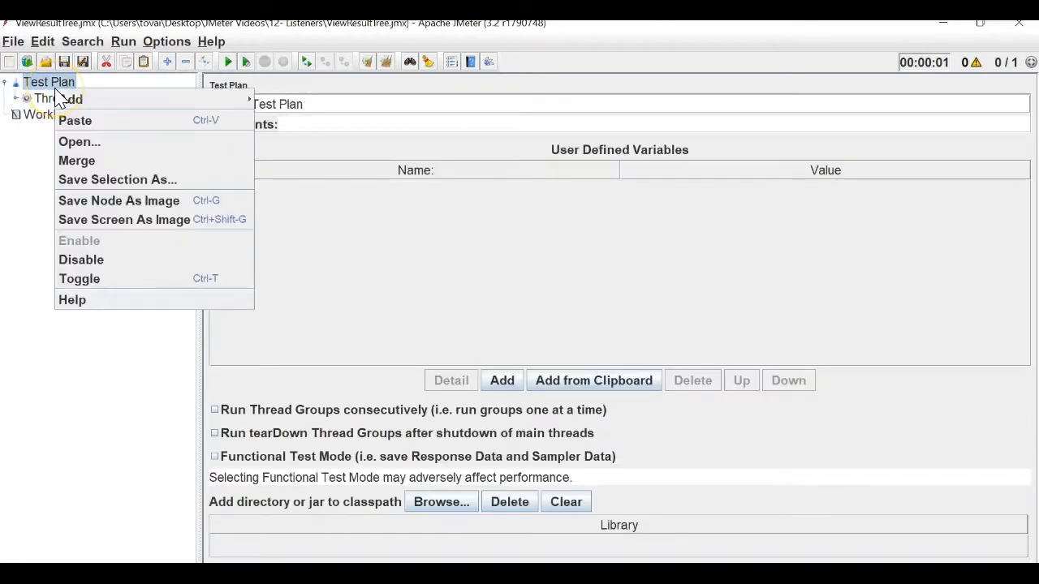
pyautogui.click(50, 98)
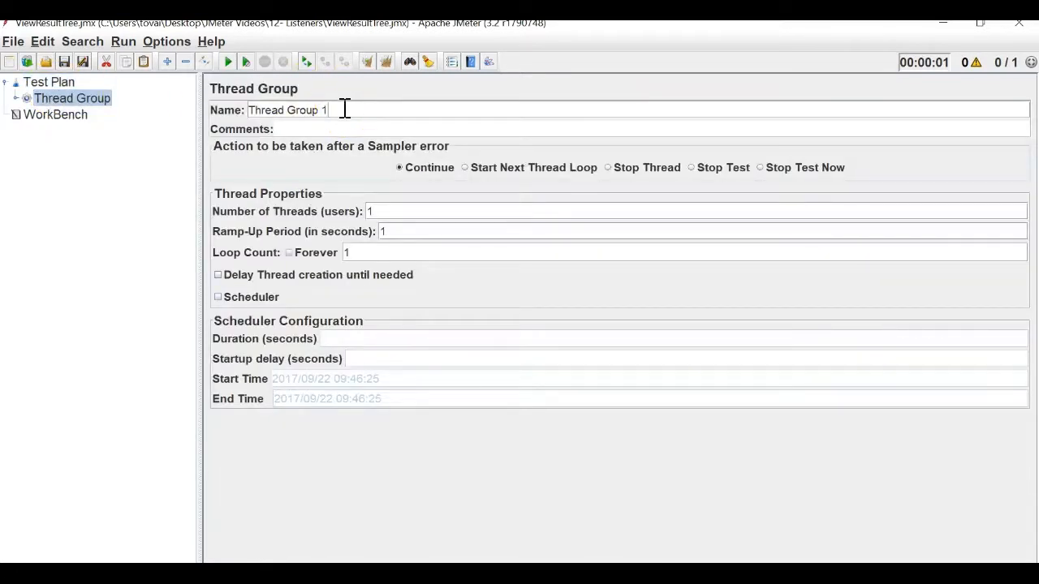
# Add a second thread group to the Test Plan and name it Thread Group 2
pyautogui.click(66, 86)
pyautogui.rightClick(65, 87)
pyautogui.moveTo(241, 96)
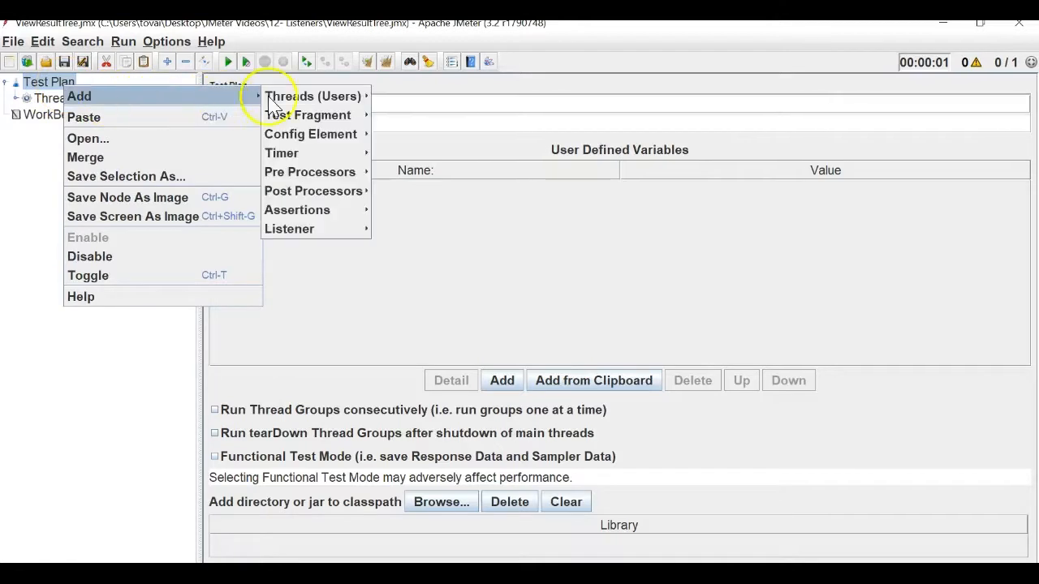
pyautogui.moveTo(317, 96)
pyautogui.click(420, 101)
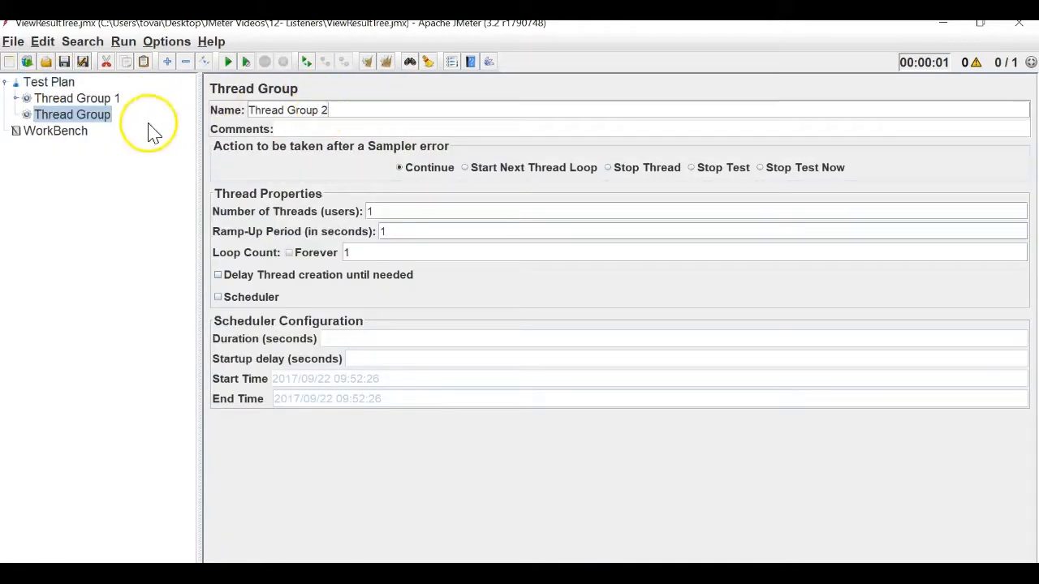
# Add an HTTP Request sampler to Thread Group 2 with server google.com and name it google
pyautogui.click(79, 100)
pyautogui.rightClick(92, 122)
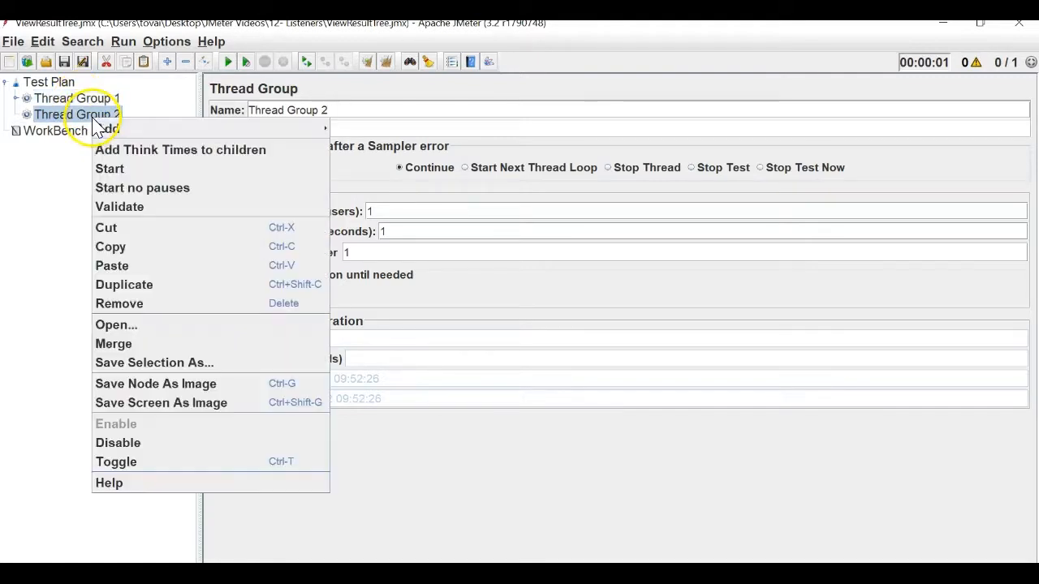
pyautogui.moveTo(186, 128)
pyautogui.moveTo(409, 207)
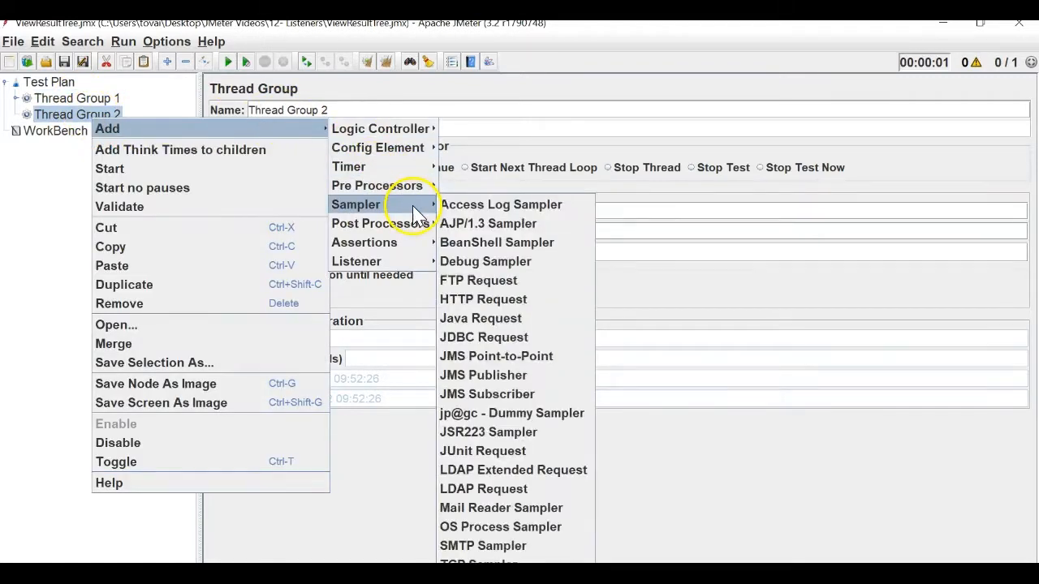
pyautogui.click(511, 297)
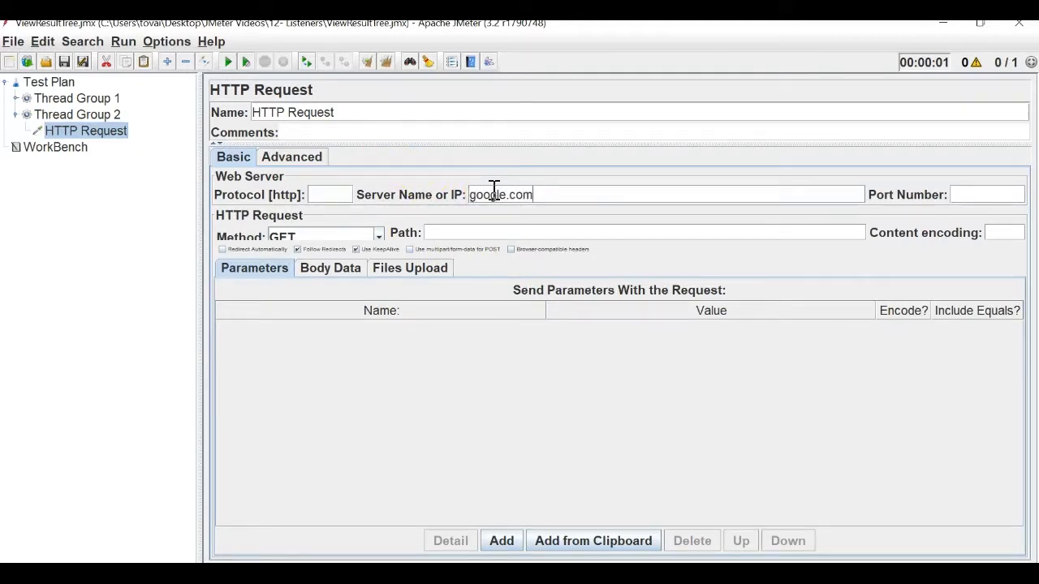
pyautogui.doubleClick(366, 119)
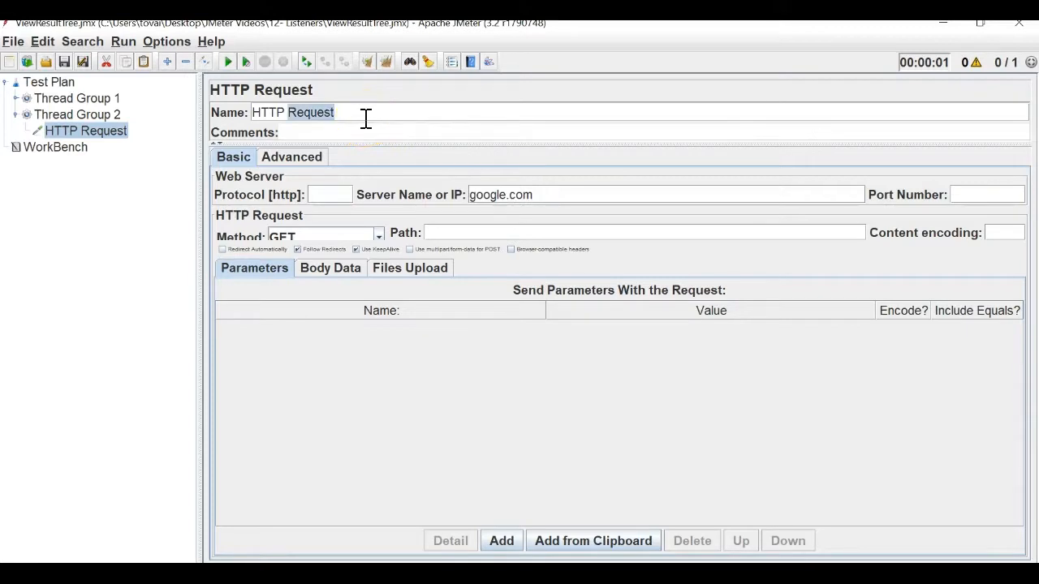
pyautogui.press('BackSpace')
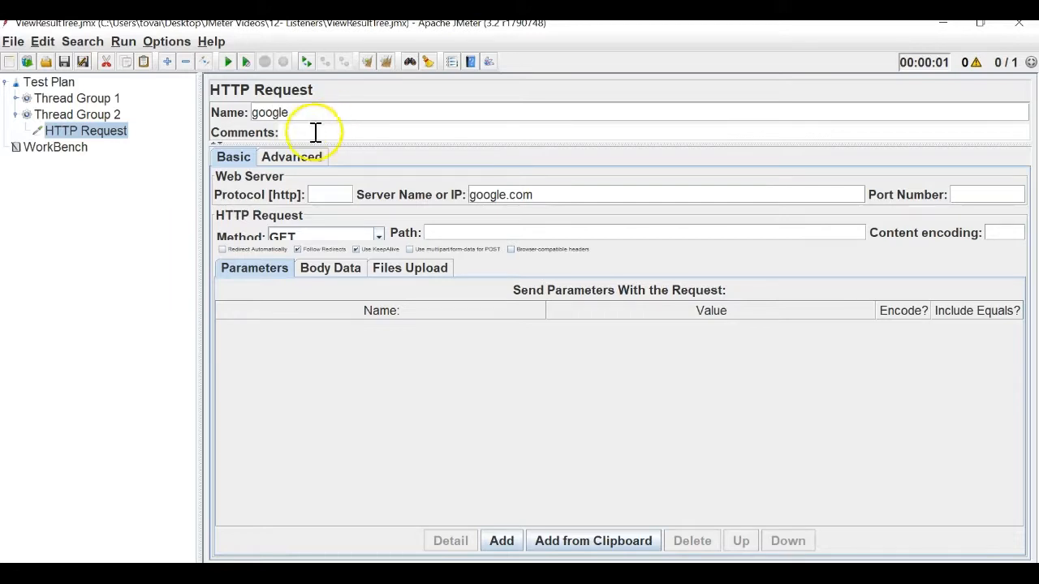
# Run the test with both thread groups and view the results in Thread Group 1's View Results Tree
pyautogui.click(78, 115)
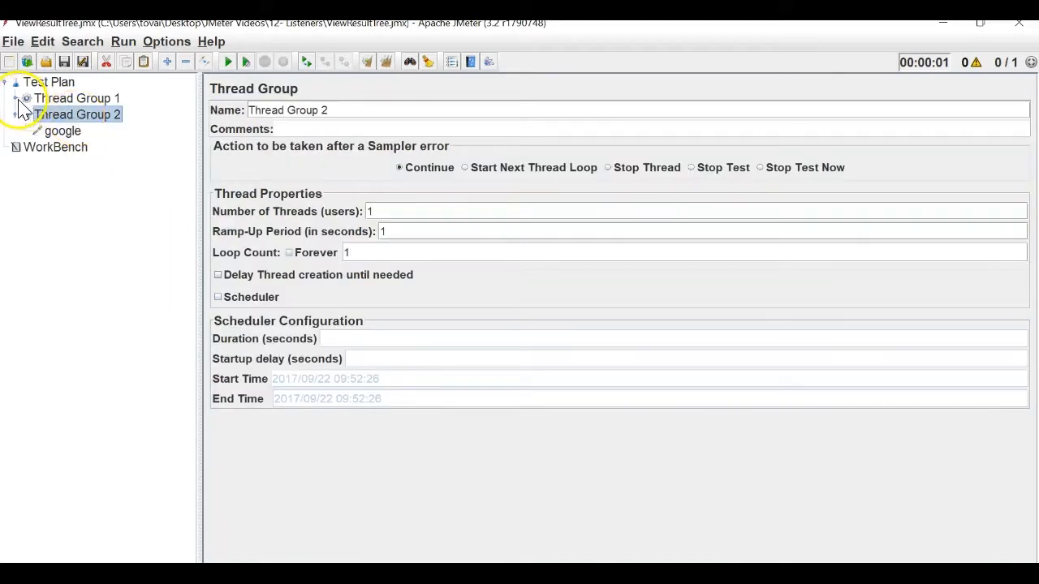
pyautogui.click(16, 98)
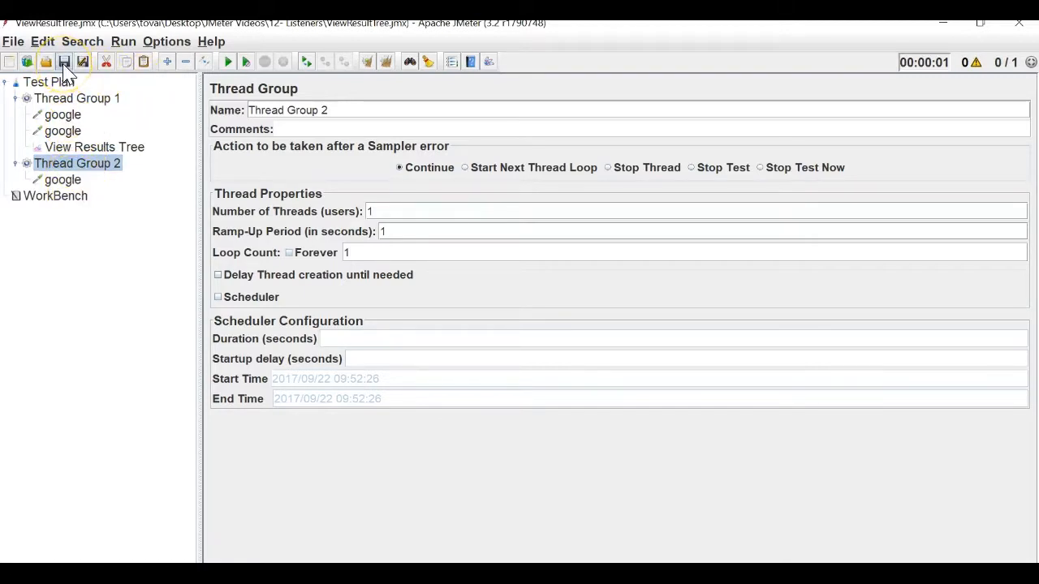
pyautogui.click(228, 63)
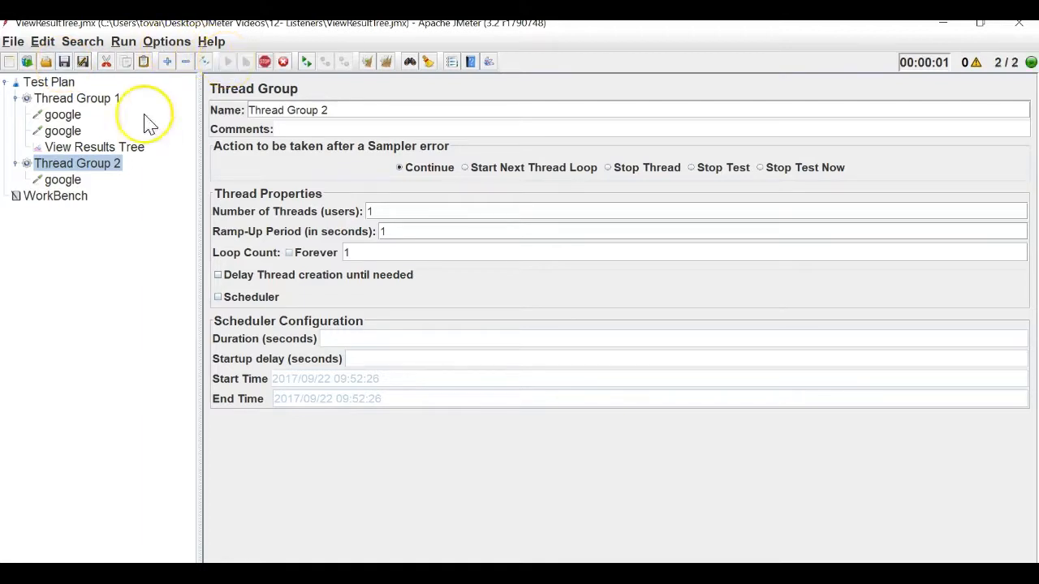
pyautogui.click(102, 151)
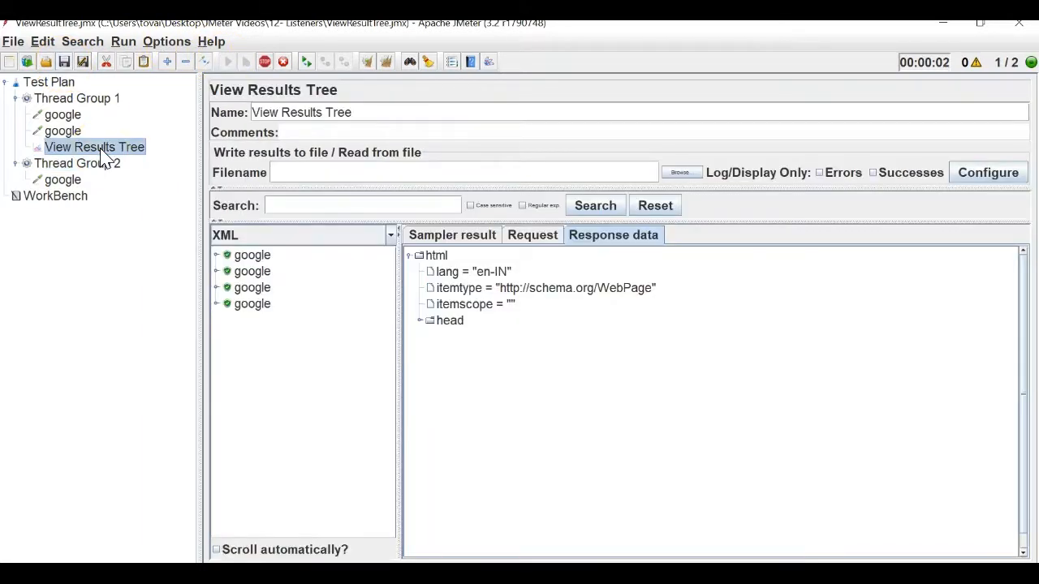
# Clear all results, stop the running test and rerun it to check Thread Group 1's listener against its google requests
pyautogui.click(388, 61)
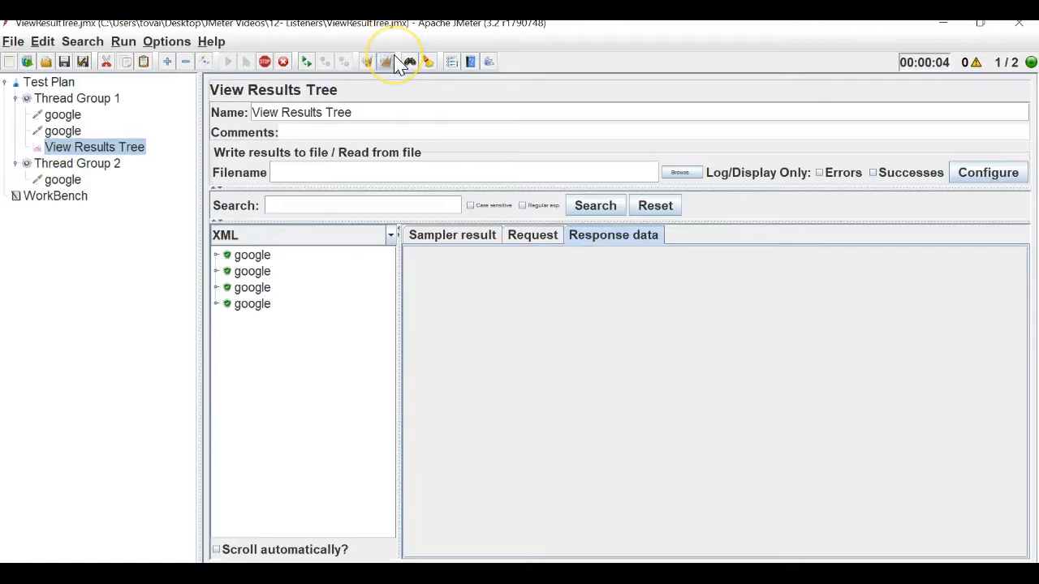
pyautogui.click(265, 62)
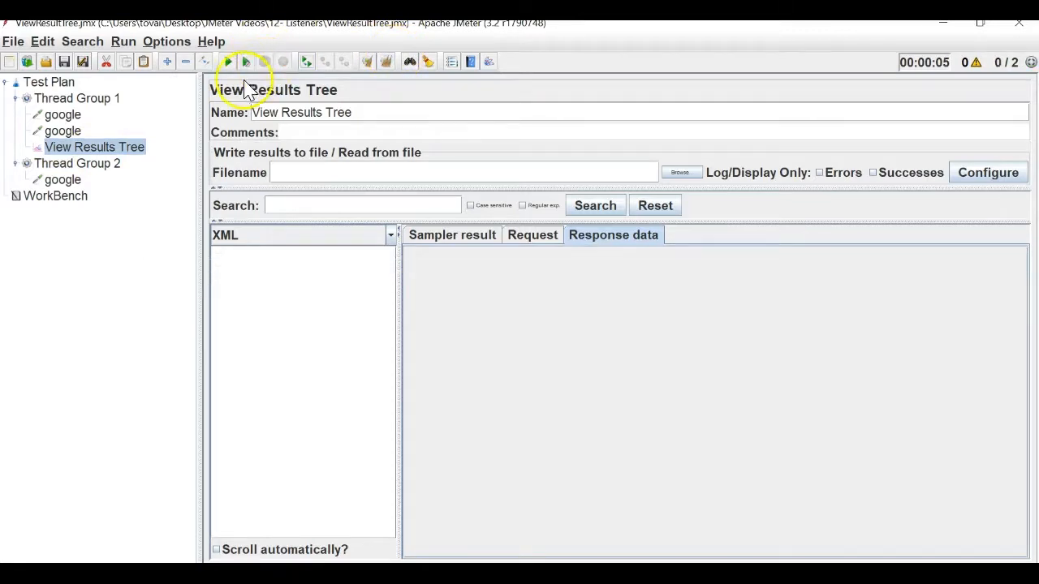
pyautogui.click(228, 62)
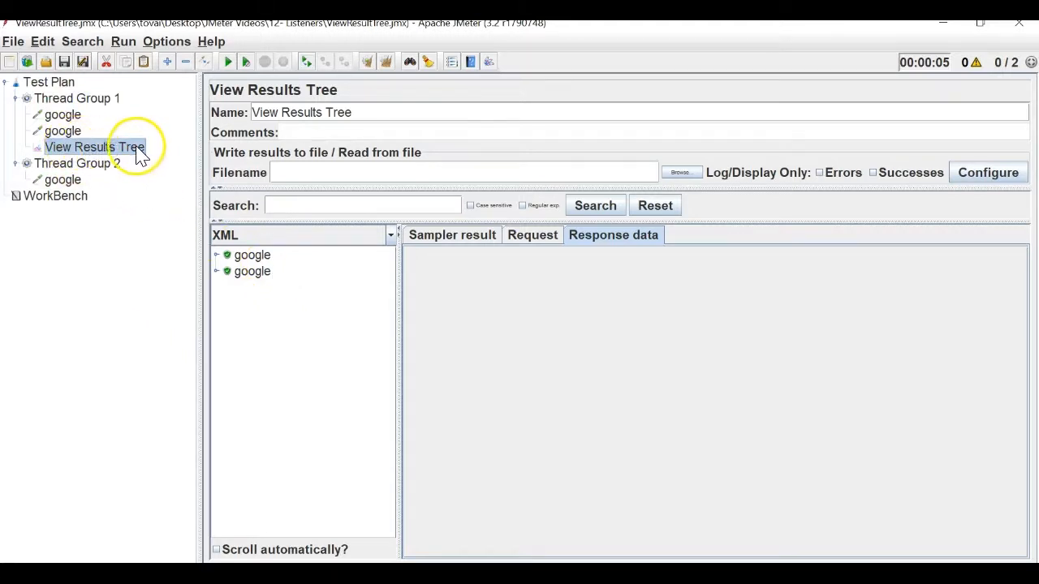
pyautogui.click(65, 132)
pyautogui.click(62, 115)
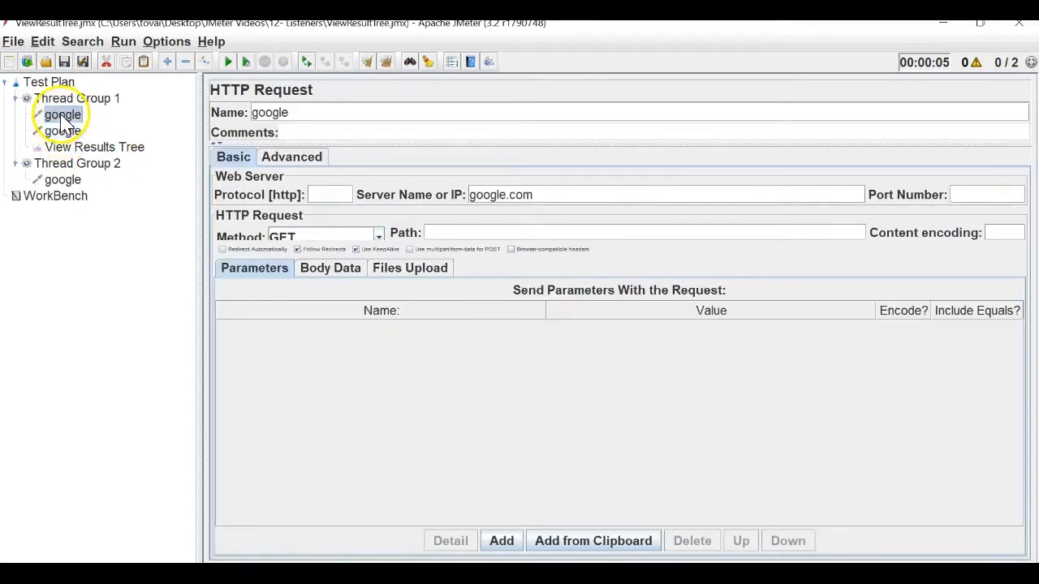
# Add a View Results Tree listener to Thread Group 2
pyautogui.click(16, 98)
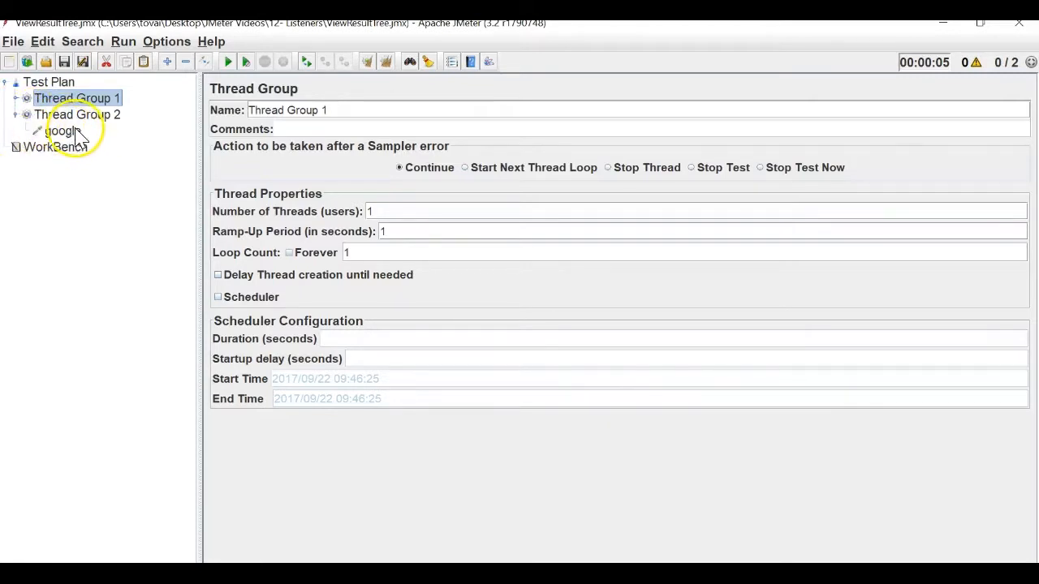
pyautogui.rightClick(103, 129)
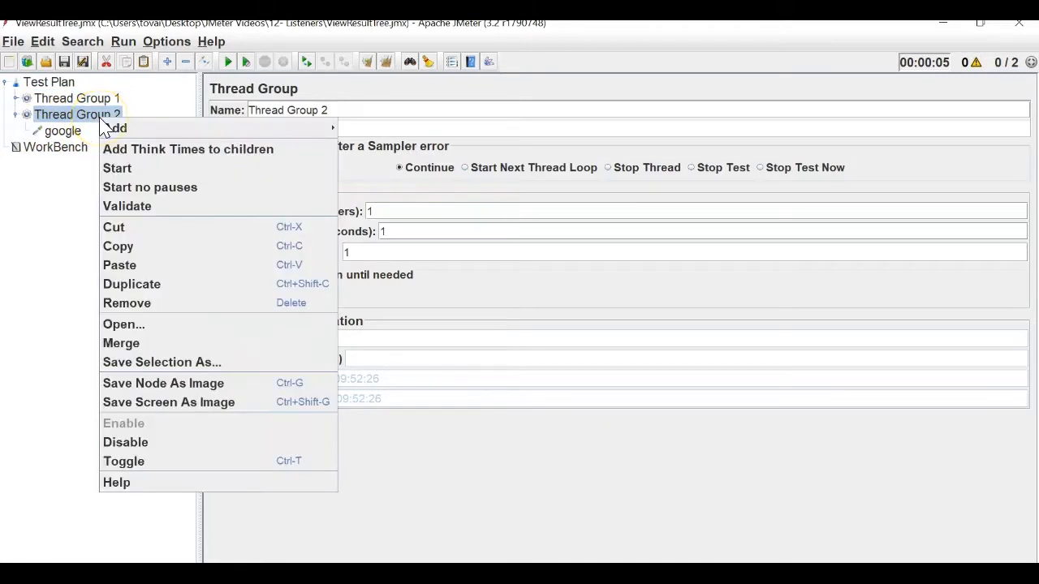
pyautogui.moveTo(324, 128)
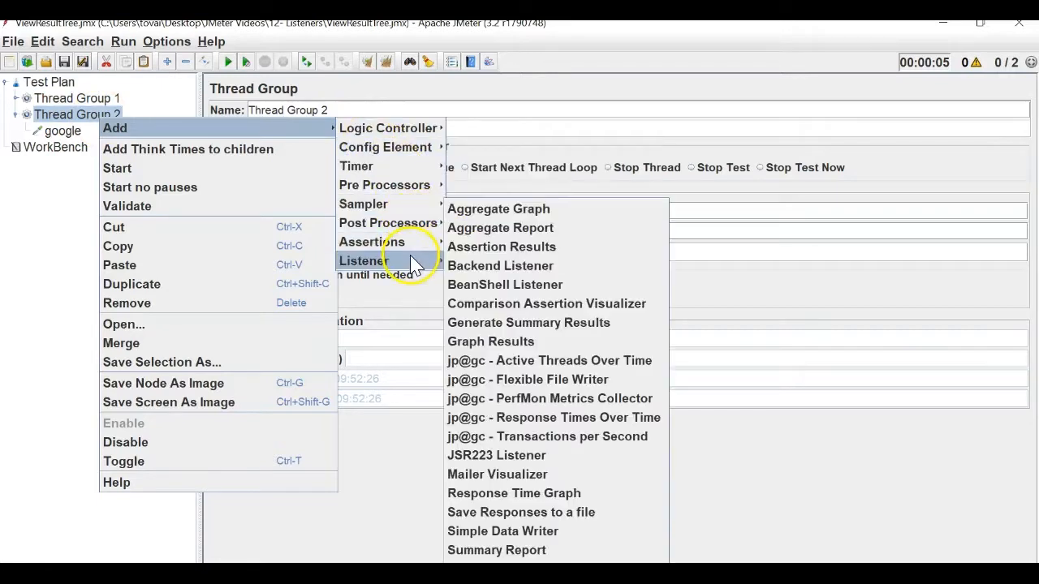
pyautogui.click(527, 566)
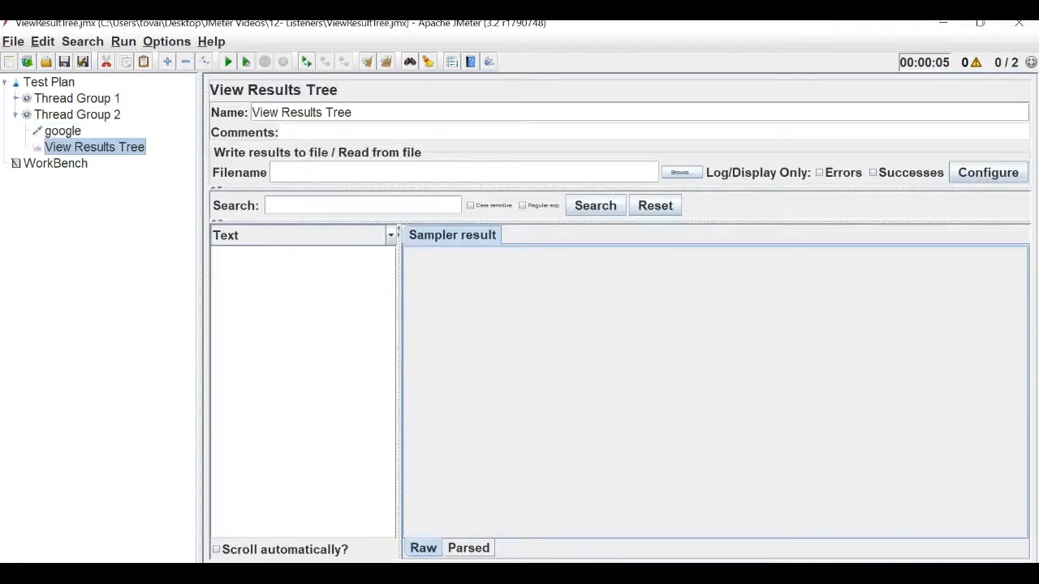
pyautogui.click(15, 115)
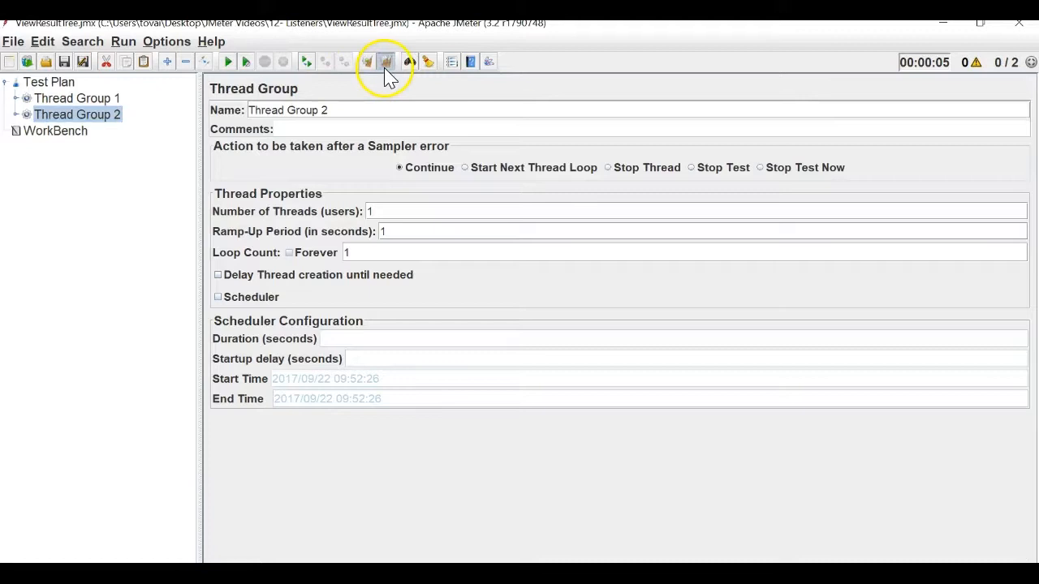
# Run the test again and compare the results in each thread group's own View Results Tree with its google requests
pyautogui.click(227, 62)
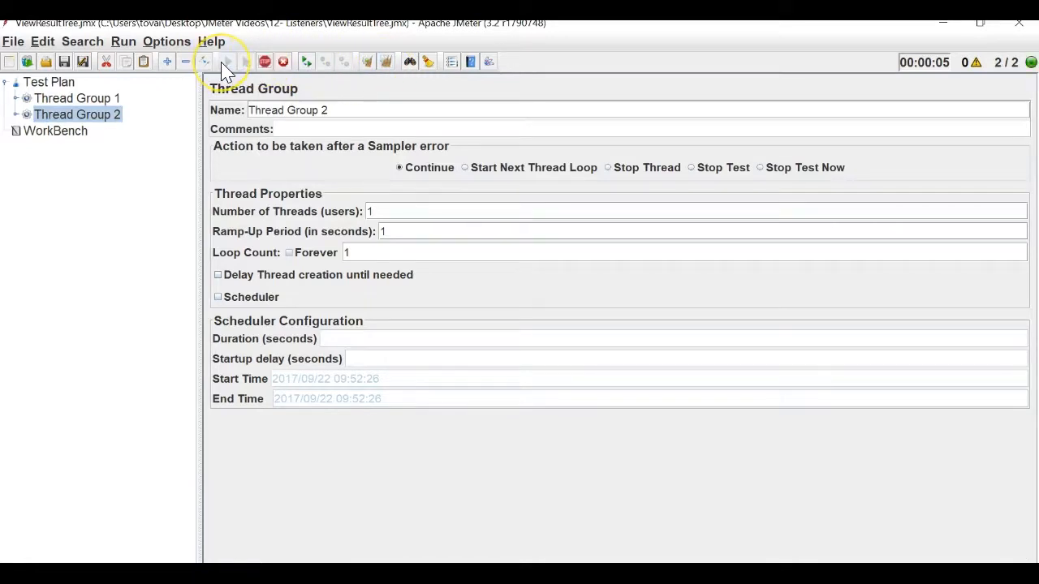
pyautogui.click(16, 100)
pyautogui.click(81, 147)
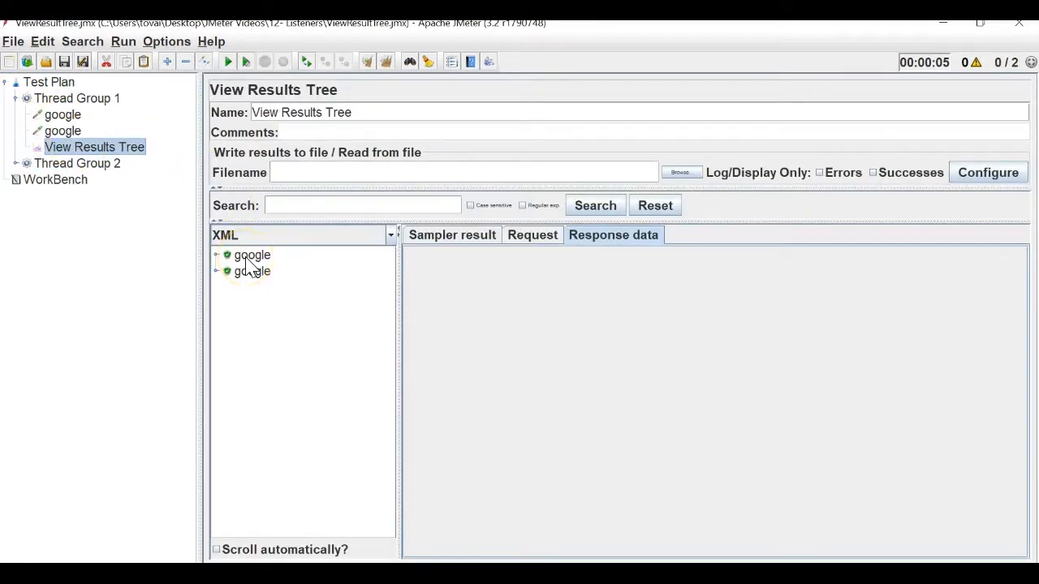
pyautogui.click(17, 163)
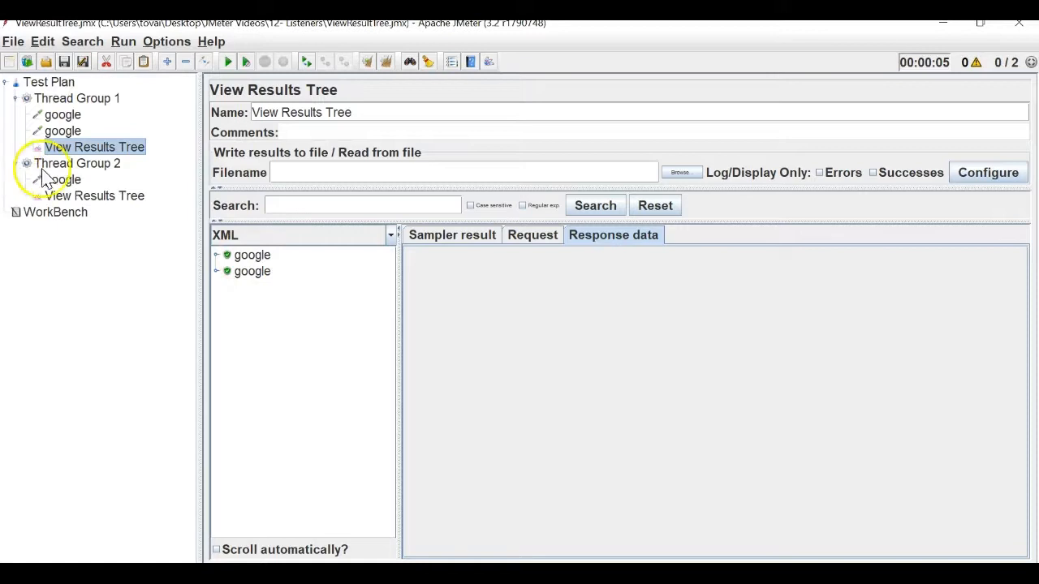
pyautogui.click(92, 197)
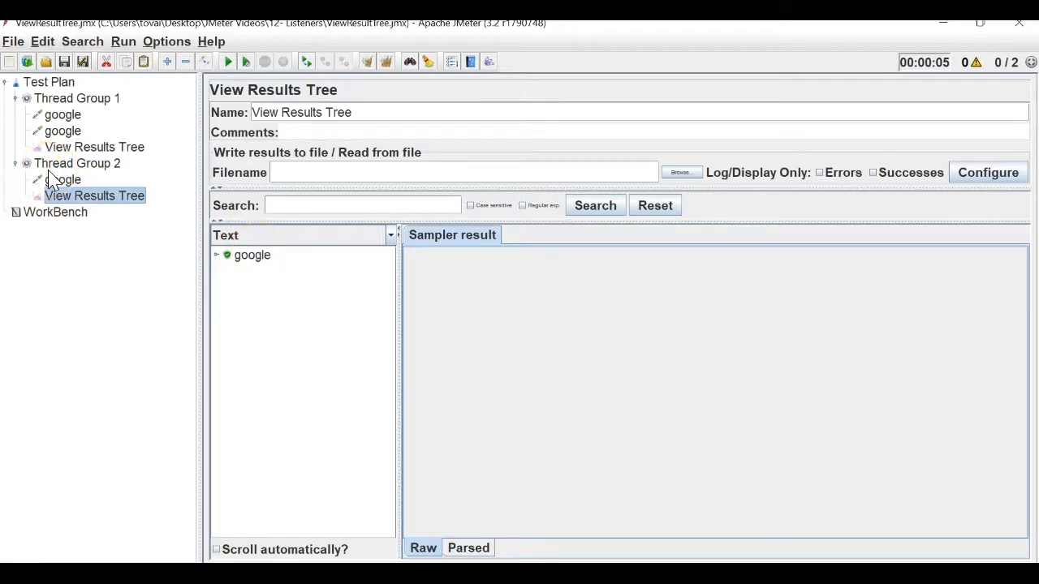
pyautogui.click(97, 148)
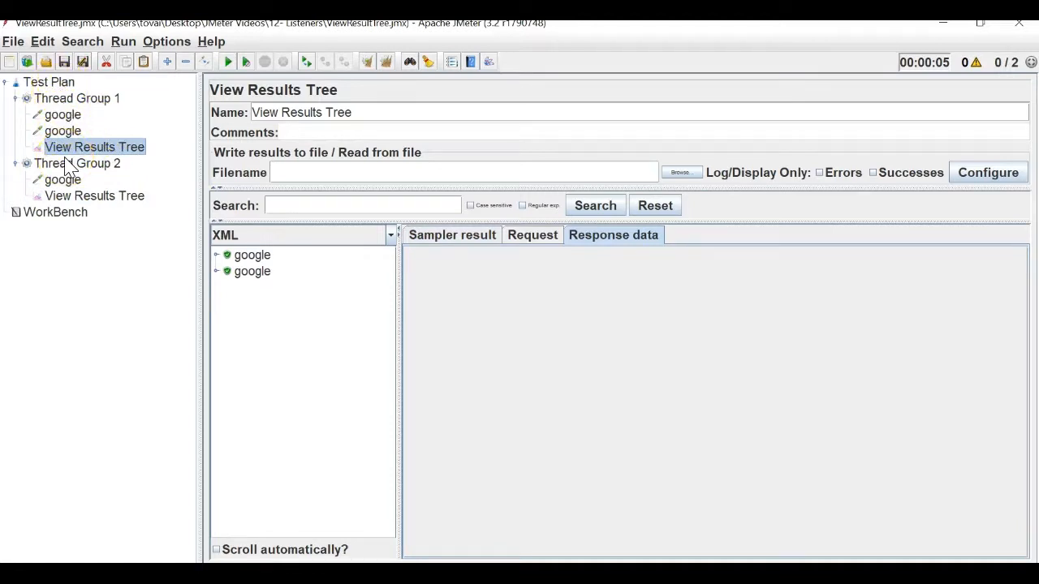
pyautogui.click(16, 99)
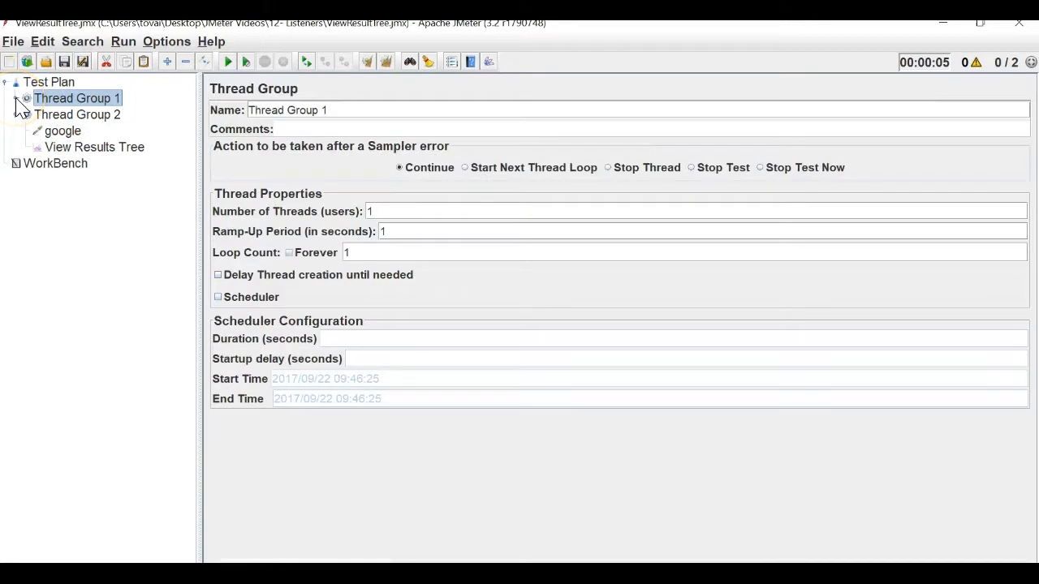
pyautogui.click(61, 131)
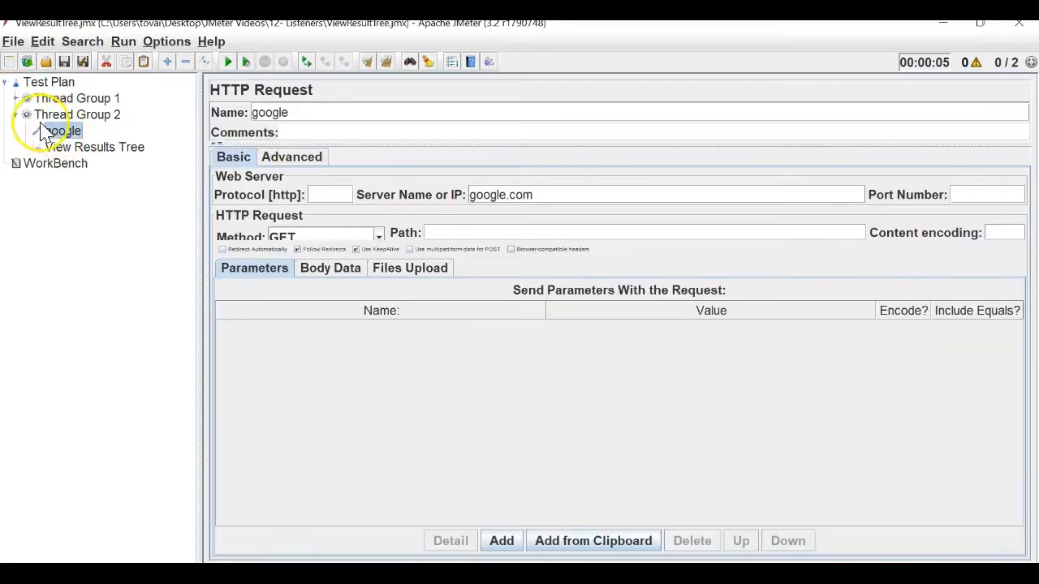
pyautogui.click(16, 99)
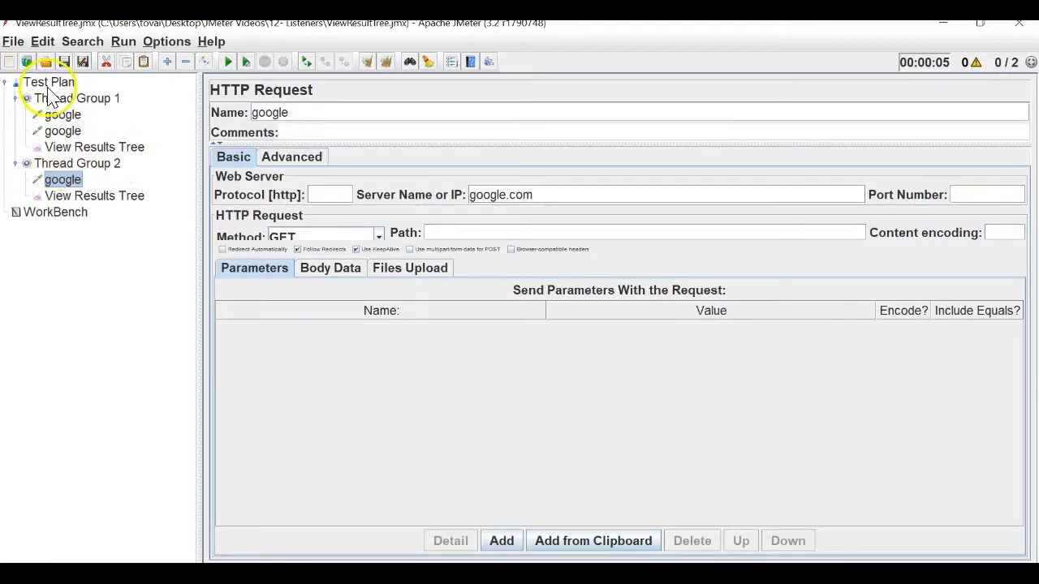
# Add a View Results Tree listener directly under the Test Plan and collapse both thread groups
pyautogui.click(49, 82)
pyautogui.rightClick(49, 84)
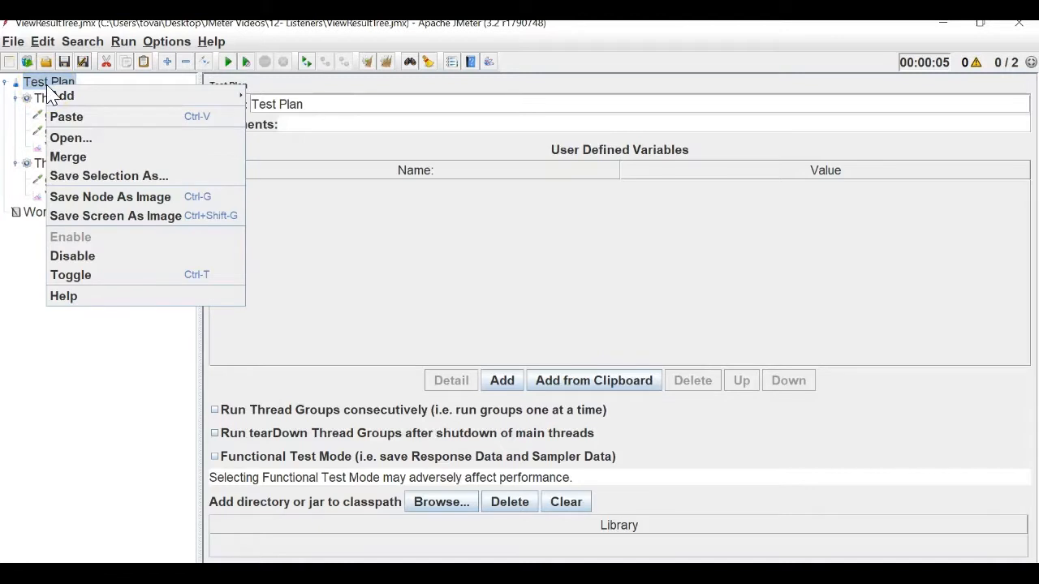
pyautogui.moveTo(58, 95)
pyautogui.moveTo(328, 231)
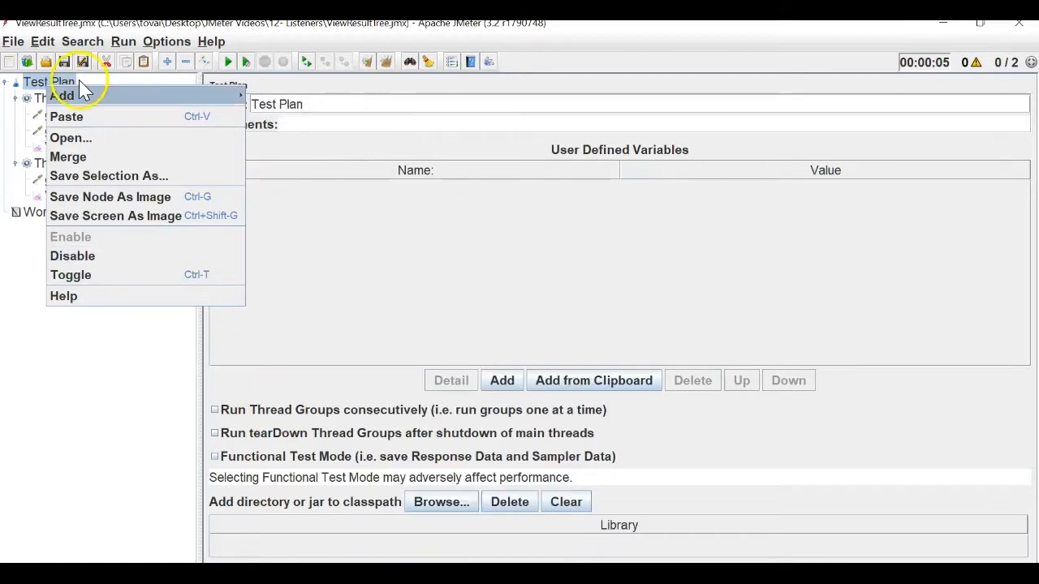
pyautogui.moveTo(296, 228)
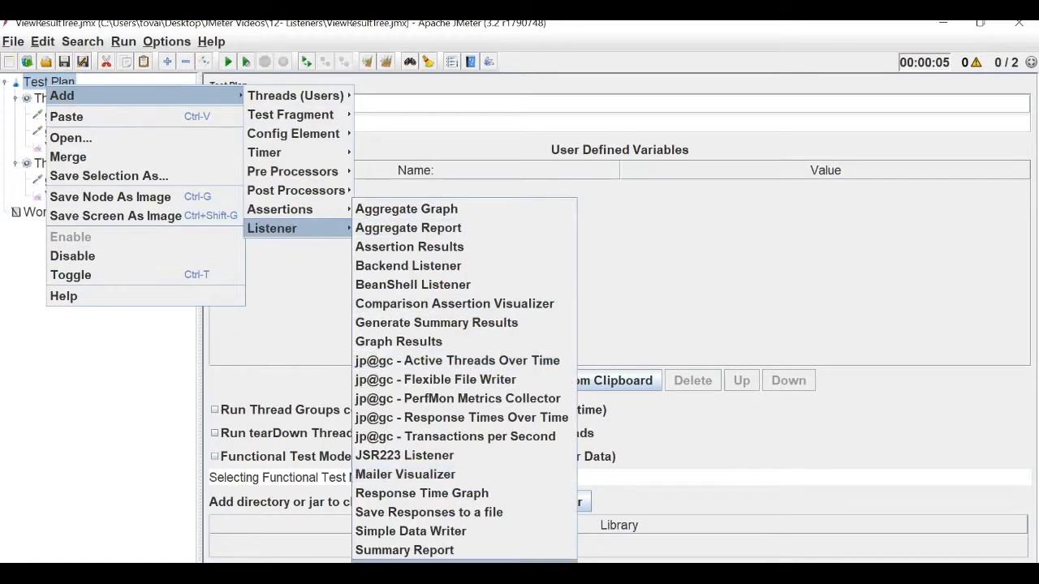
pyautogui.click(407, 582)
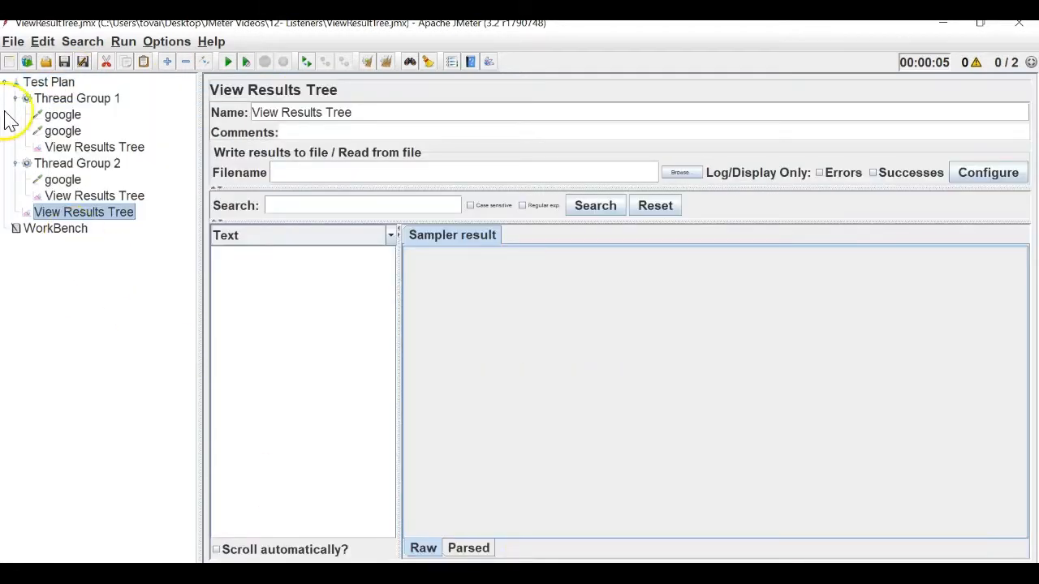
pyautogui.click(15, 98)
pyautogui.click(15, 115)
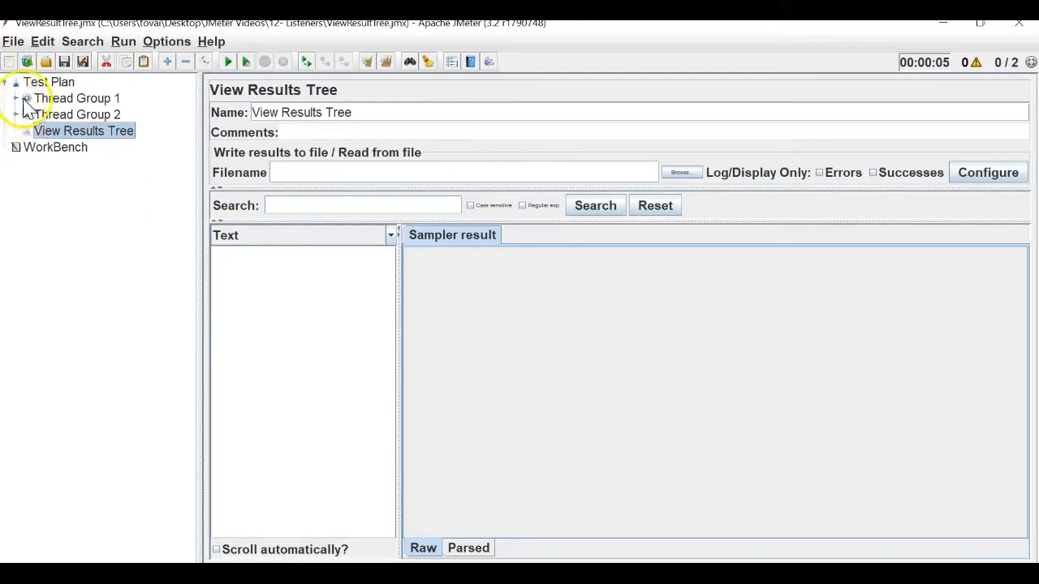
# Run the test and view the samples in the Test Plan-level View Results Tree
pyautogui.click(101, 114)
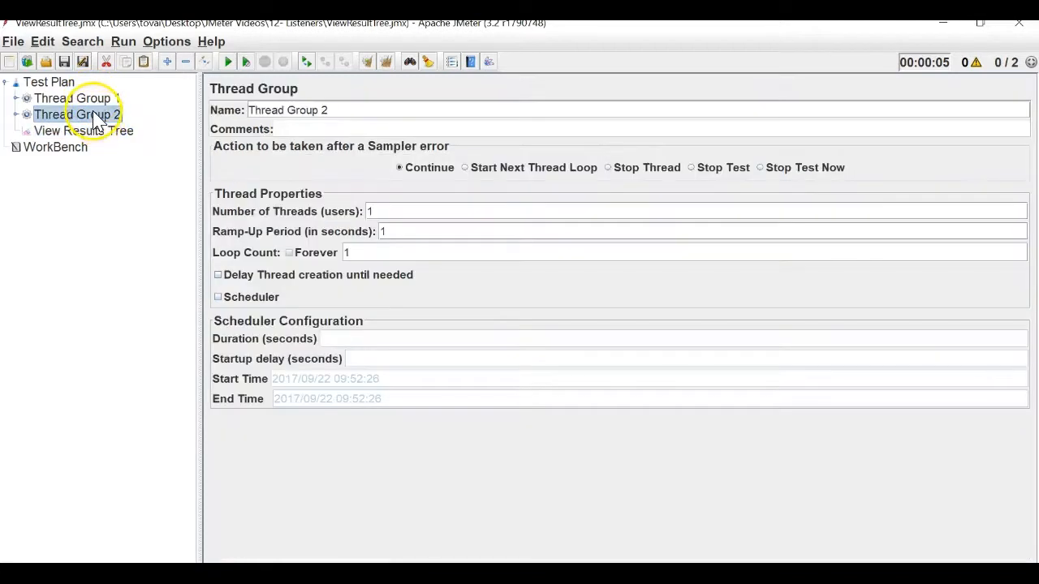
pyautogui.click(127, 134)
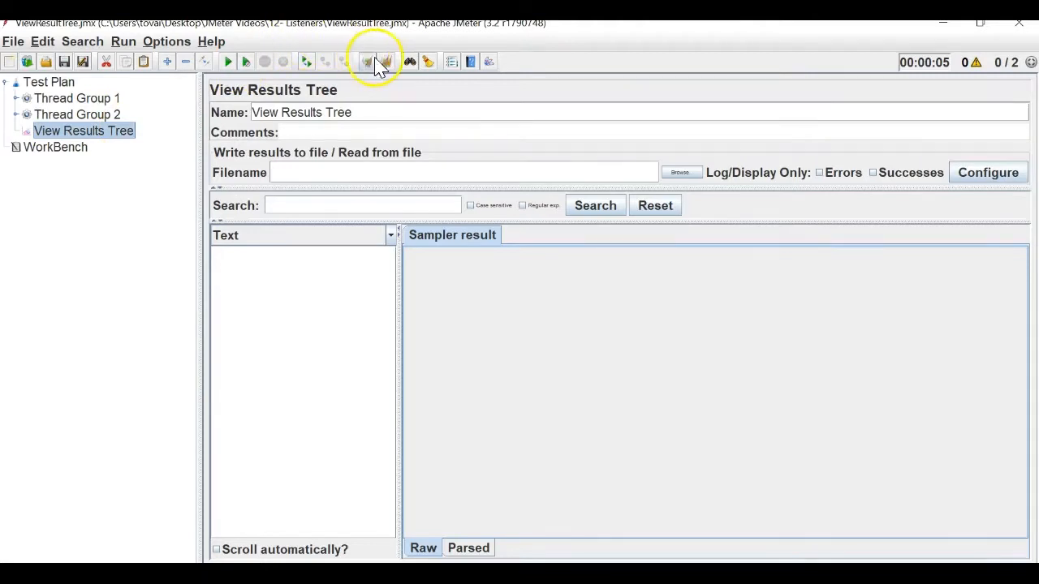
pyautogui.click(244, 64)
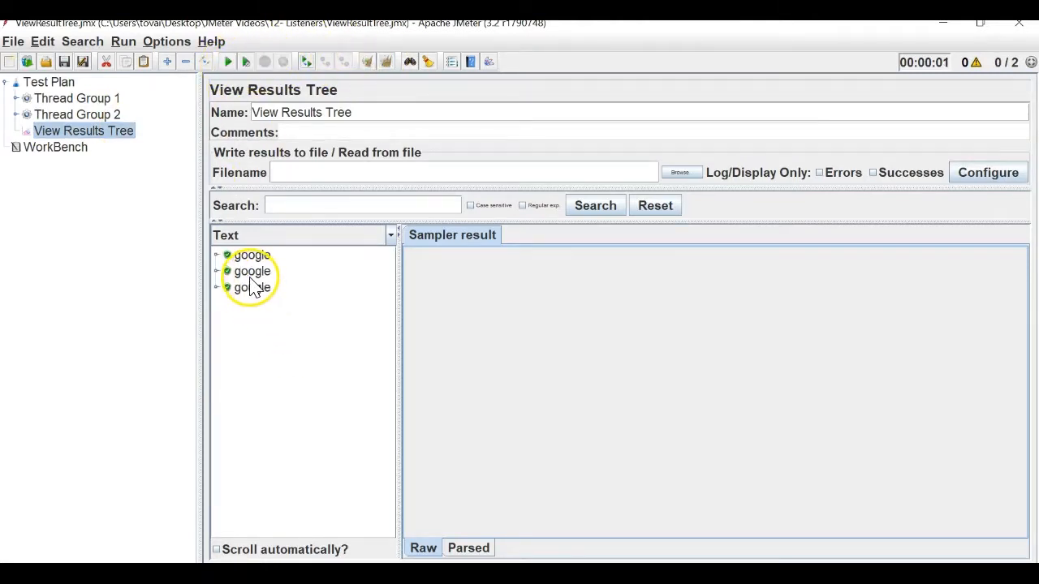
# Compare the results in the Thread Group 1, Thread Group 2 and Test Plan-level View Results Tree listeners
pyautogui.click(15, 98)
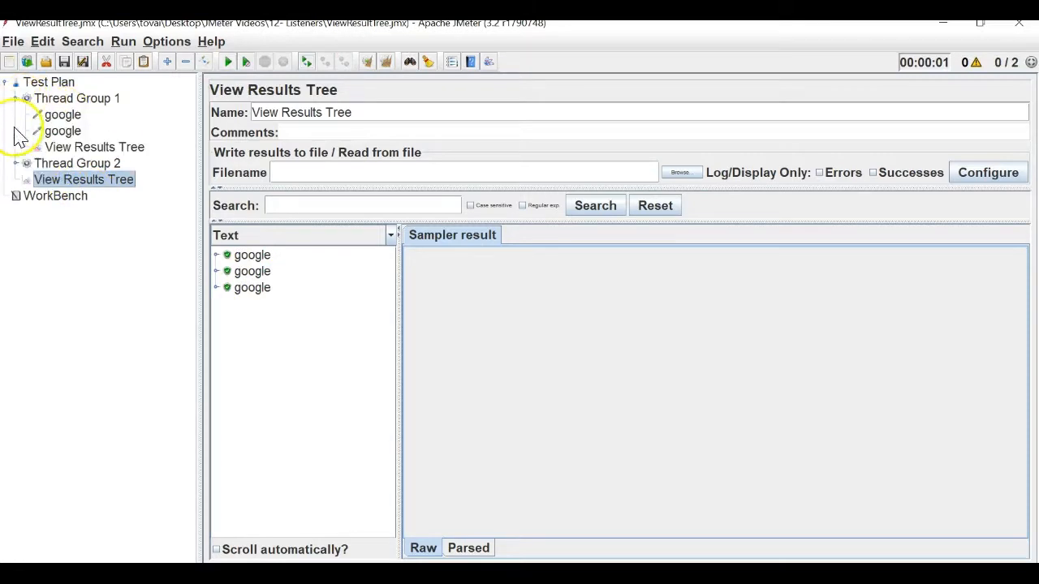
pyautogui.click(120, 148)
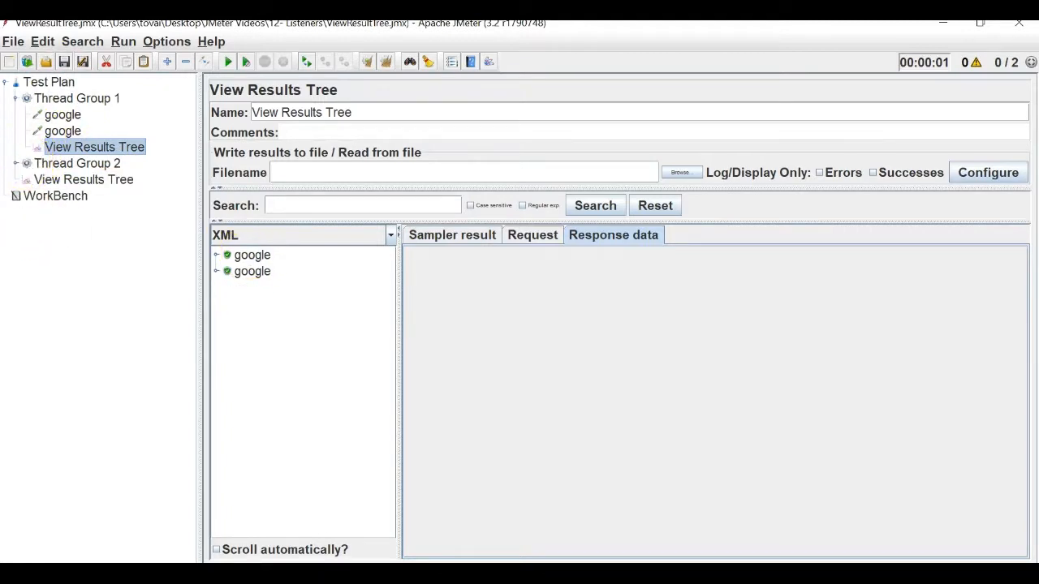
pyautogui.click(16, 164)
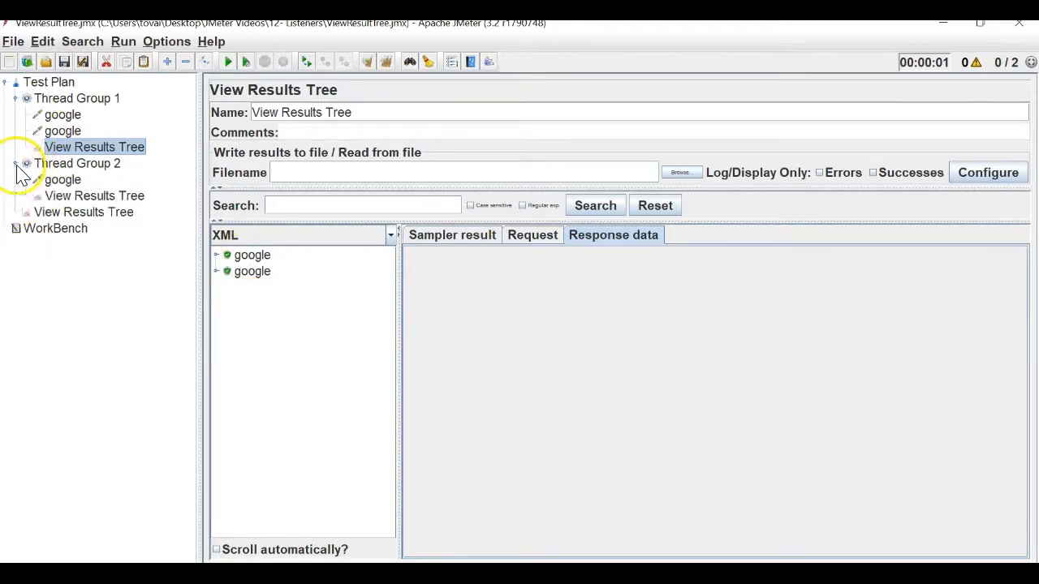
pyautogui.click(77, 197)
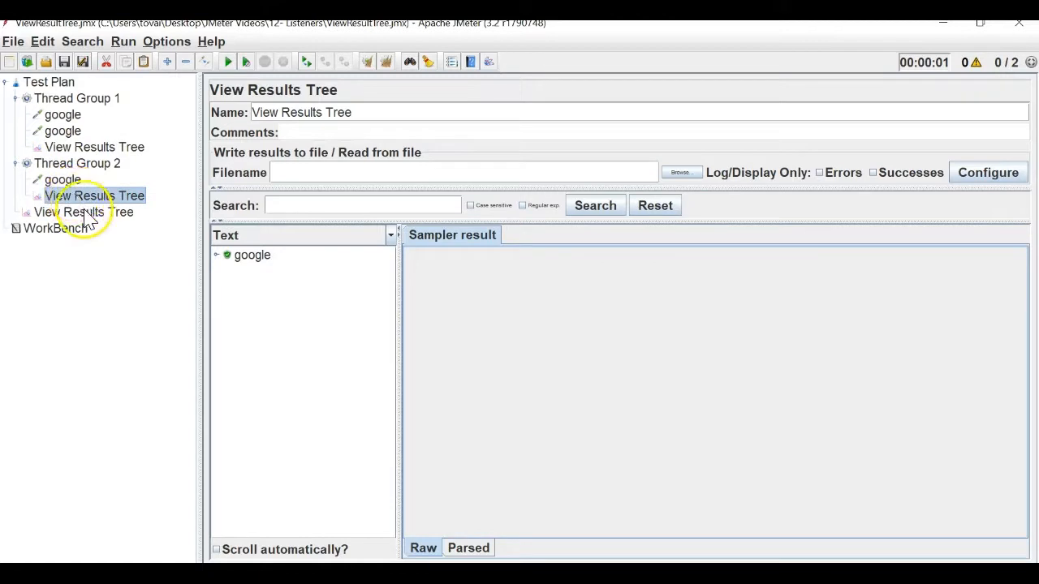
pyautogui.click(84, 211)
pyautogui.click(16, 163)
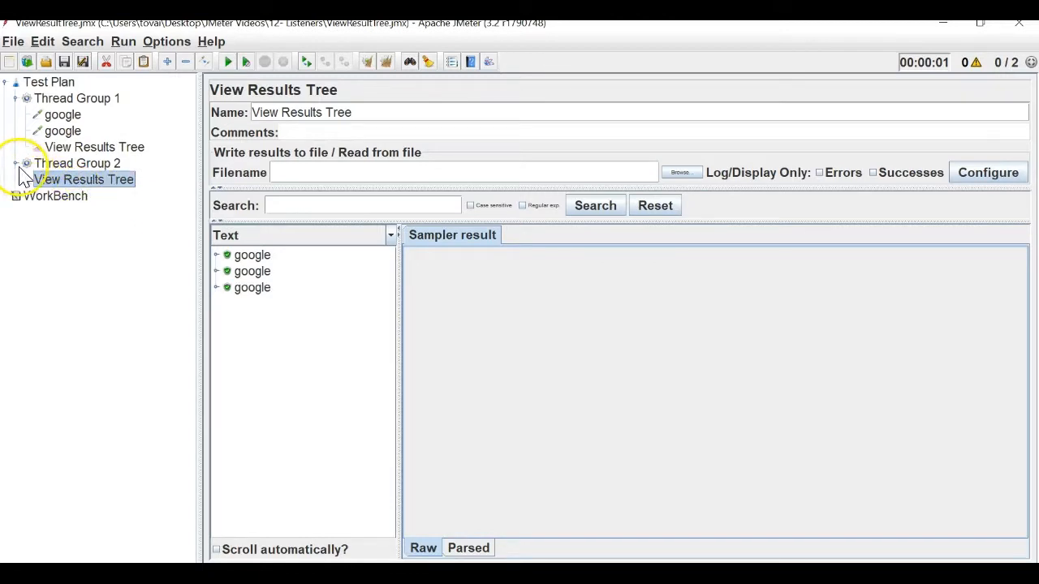
pyautogui.click(16, 98)
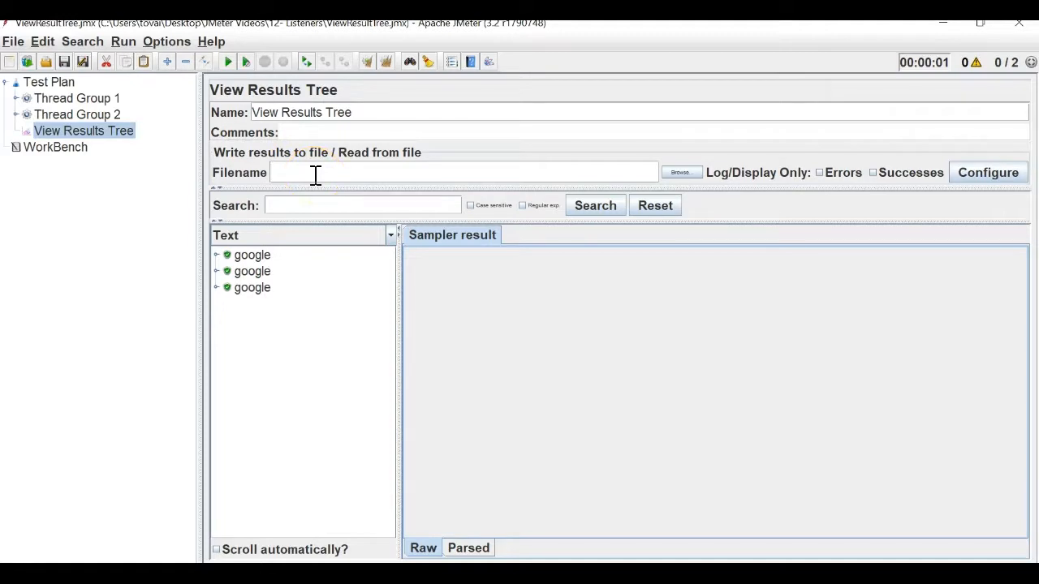
# Set the Test Plan-level View Results Tree to write its results to result.csn on the Desktop and dismiss the loading error
pyautogui.click(678, 174)
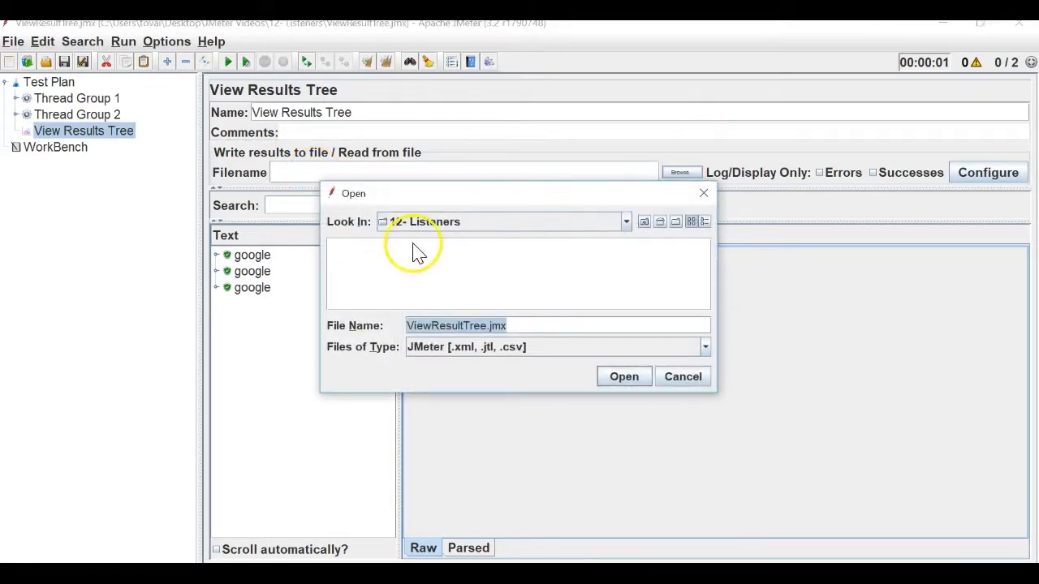
pyautogui.click(659, 223)
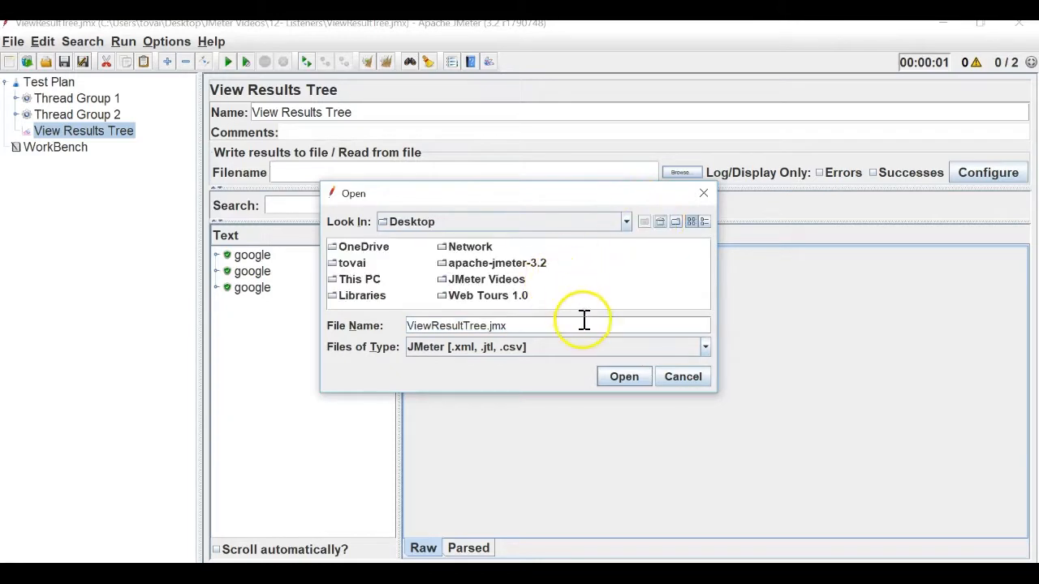
pyautogui.doubleClick(490, 325)
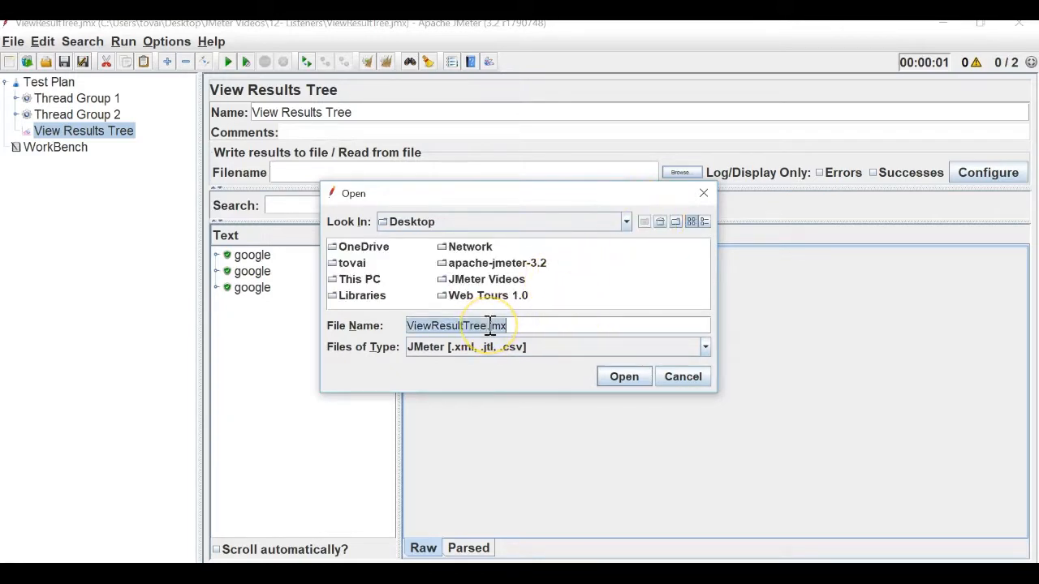
pyautogui.press('BackSpace')
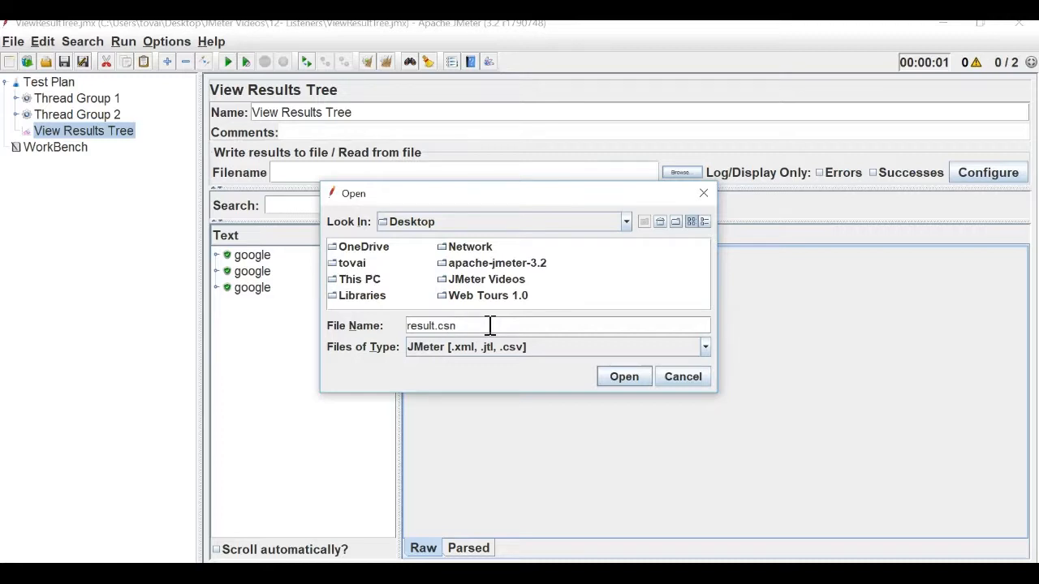
pyautogui.click(623, 377)
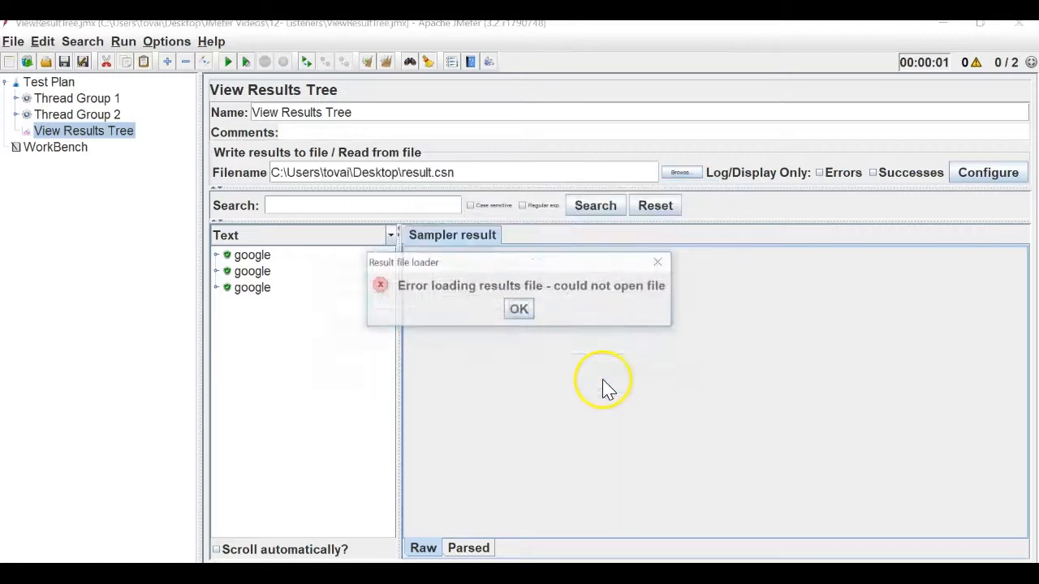
pyautogui.click(519, 310)
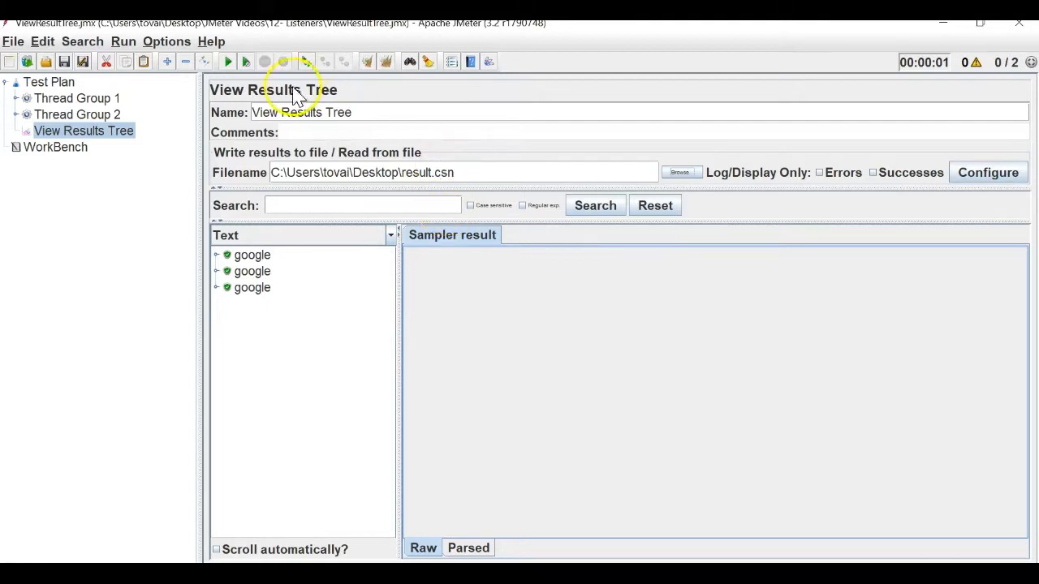
# Clear the results, run the test again, and try to open the generated result.csn file from the desktop
pyautogui.click(386, 62)
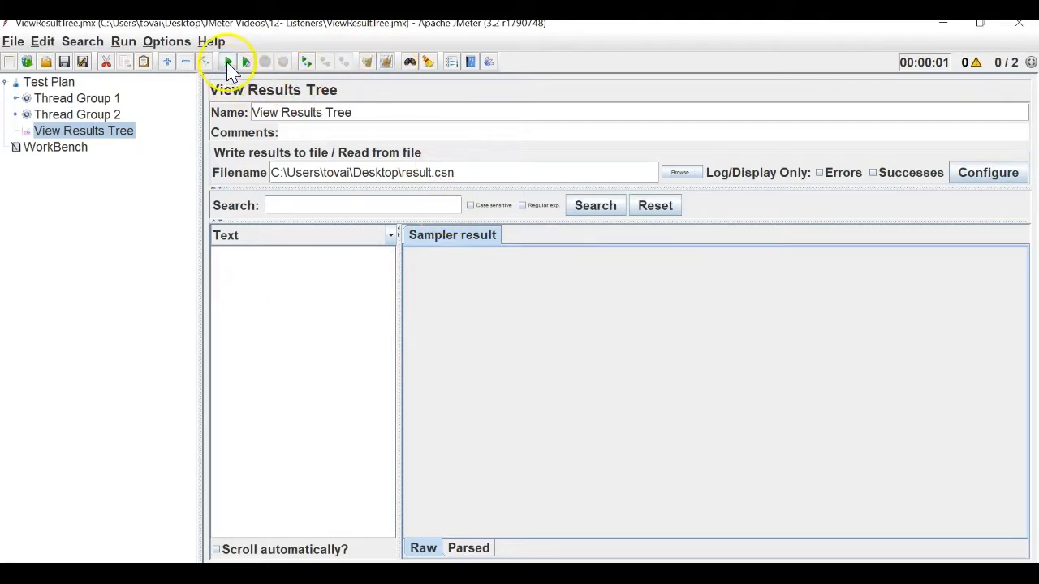
pyautogui.click(228, 62)
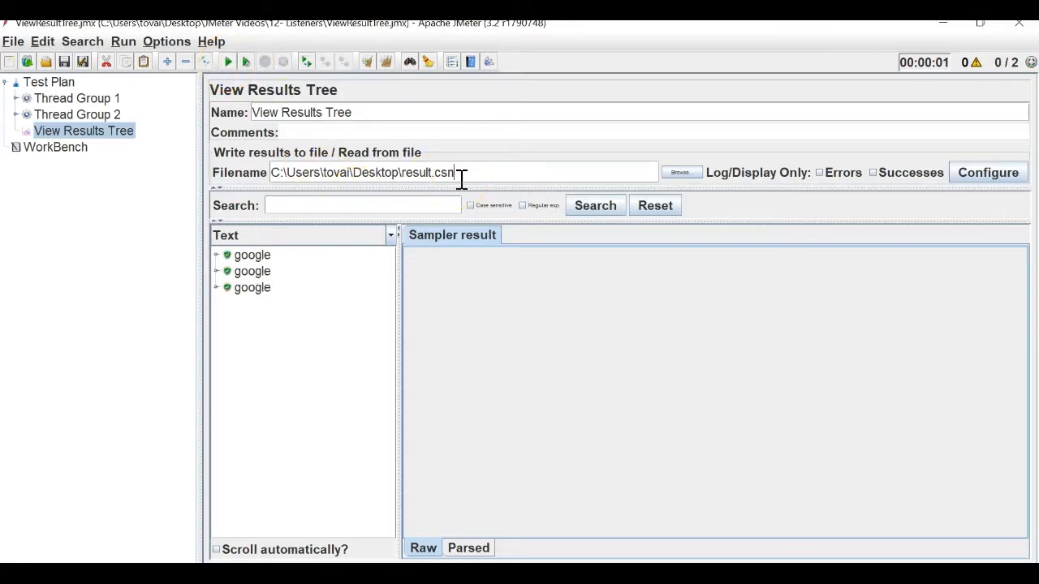
pyautogui.press('super+d')
pyautogui.click(91, 381)
pyautogui.click(101, 379)
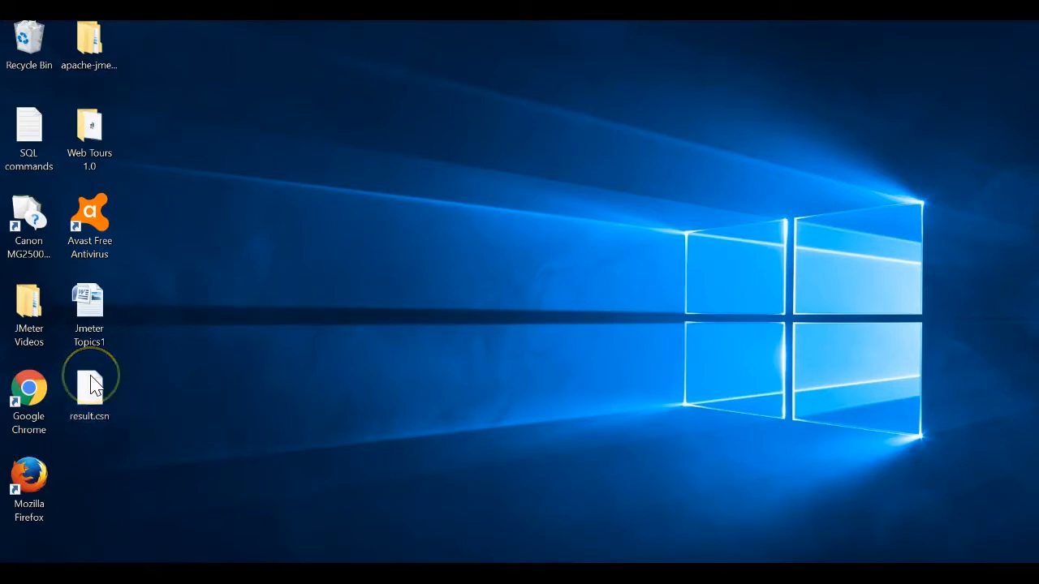
pyautogui.doubleClick(107, 386)
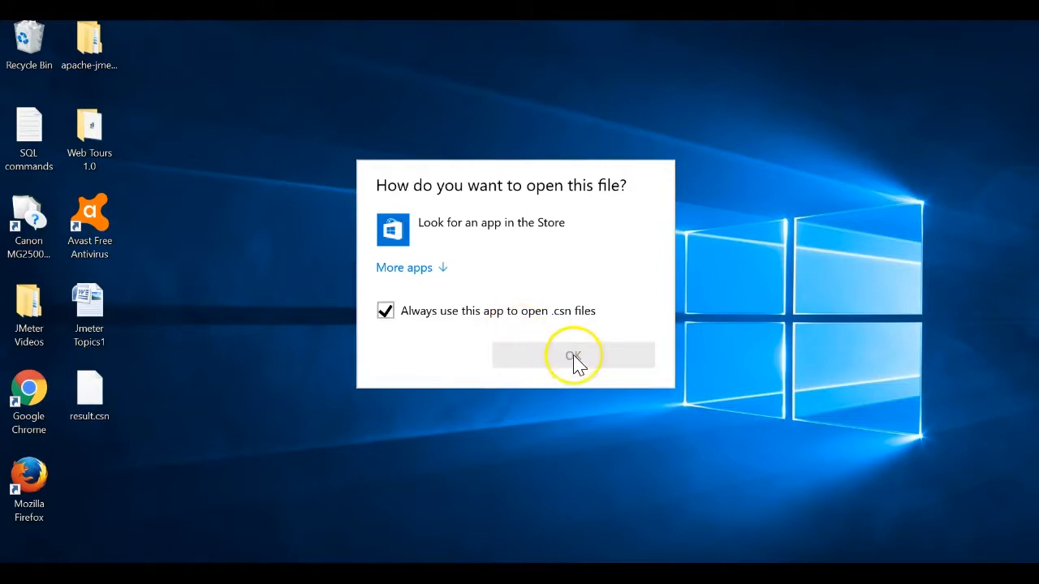
pyautogui.click(615, 131)
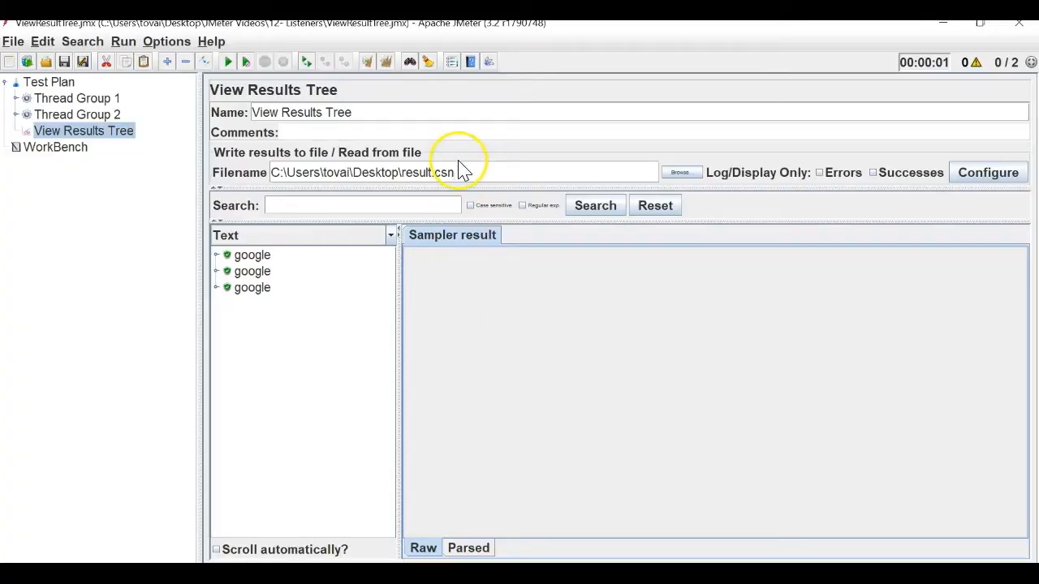
# Change the listener's output file to result.csv, clear the results, run the test and stop it
pyautogui.press('BackSpace')
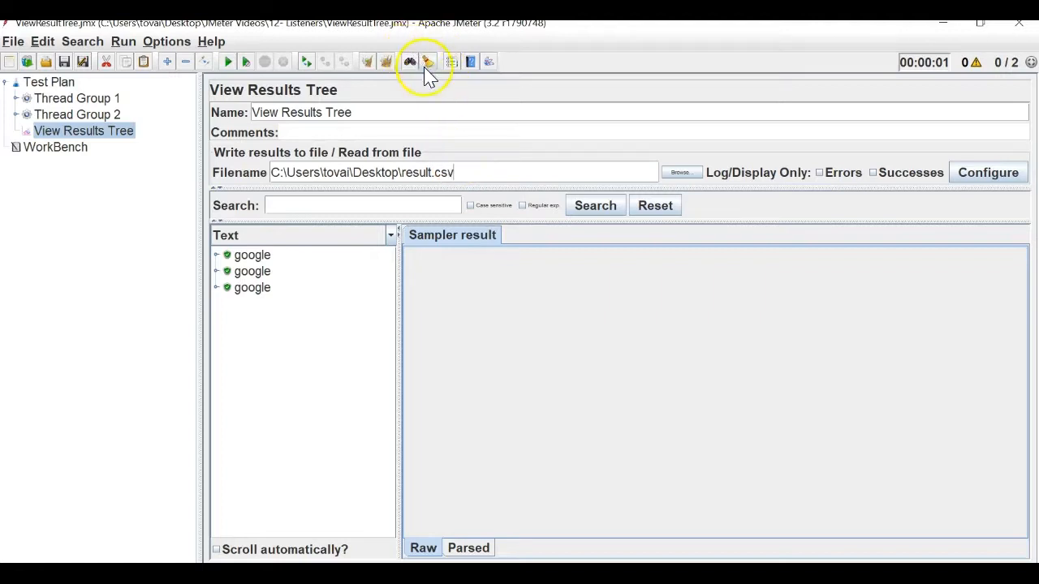
pyautogui.click(386, 65)
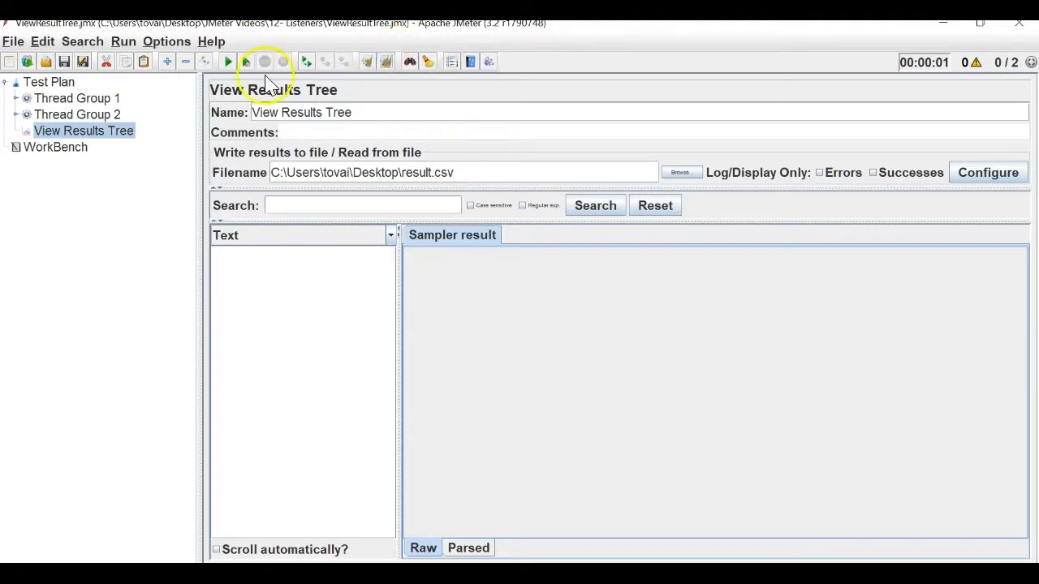
pyautogui.click(228, 62)
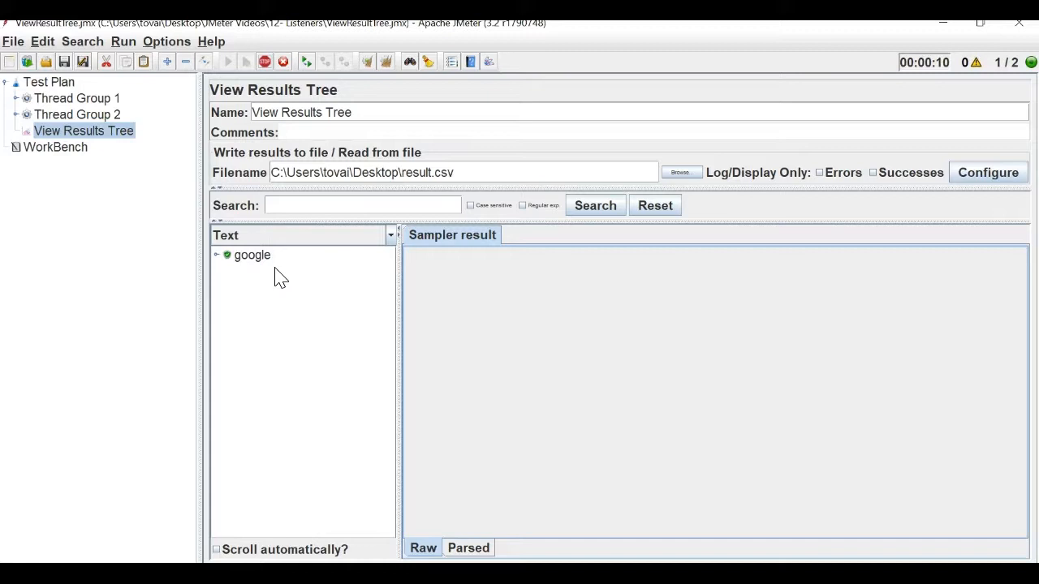
pyautogui.click(266, 63)
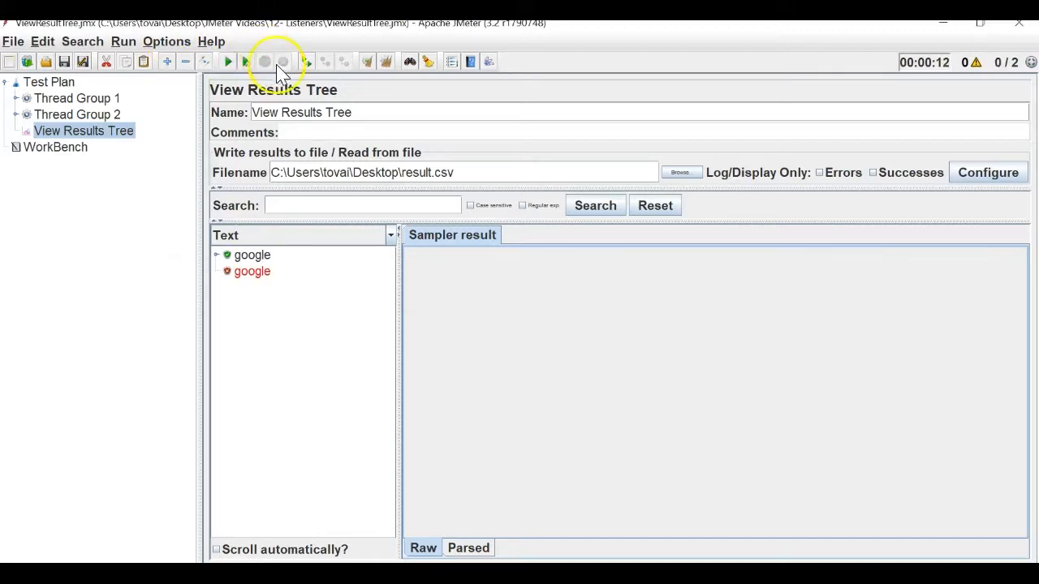
# Clear the results and rerun the test, overwriting the existing result.csv file, and stop the run
pyautogui.click(386, 65)
pyautogui.click(230, 62)
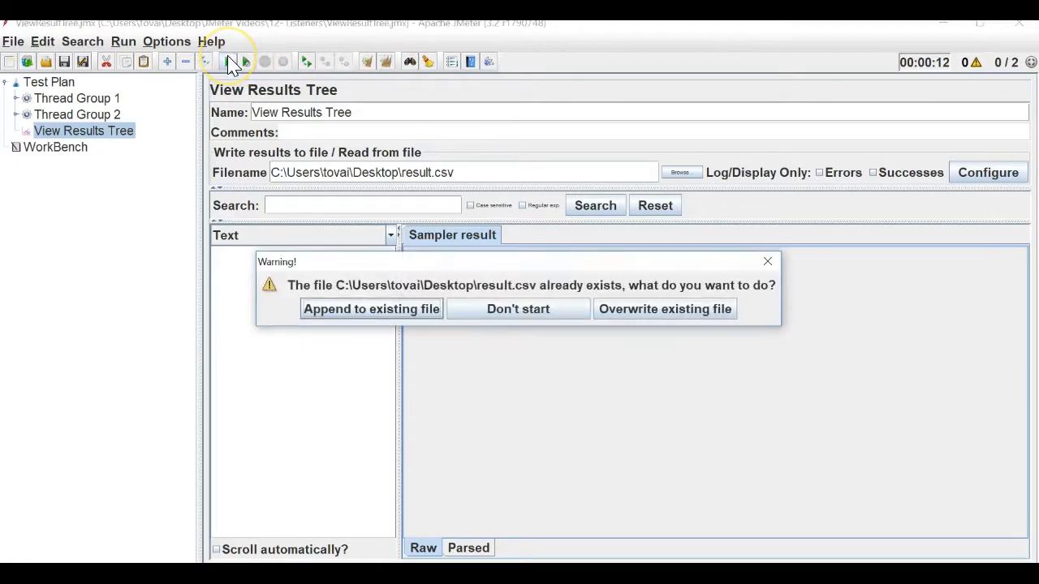
pyautogui.click(628, 316)
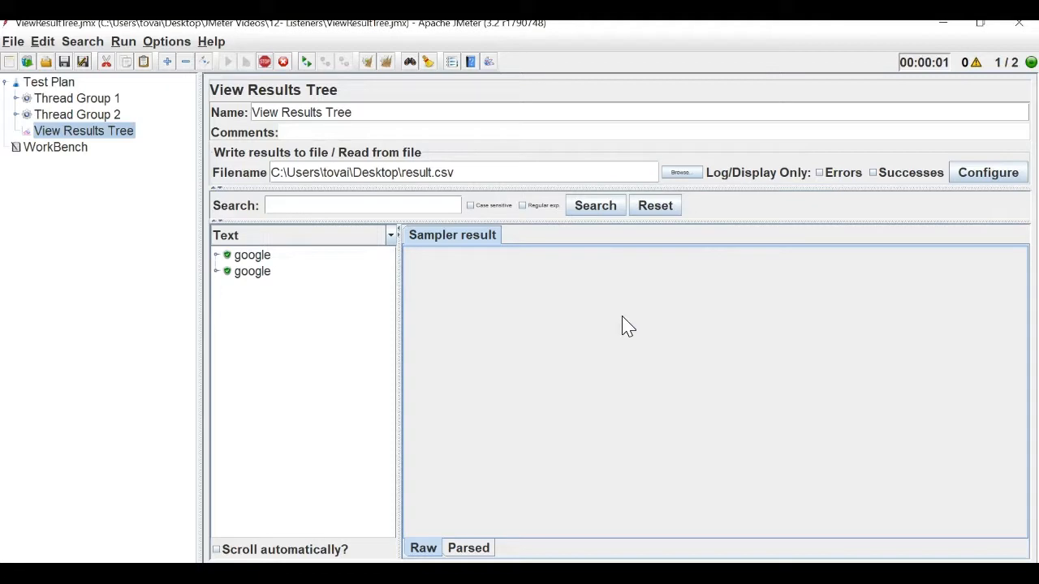
pyautogui.click(627, 508)
pyautogui.click(265, 62)
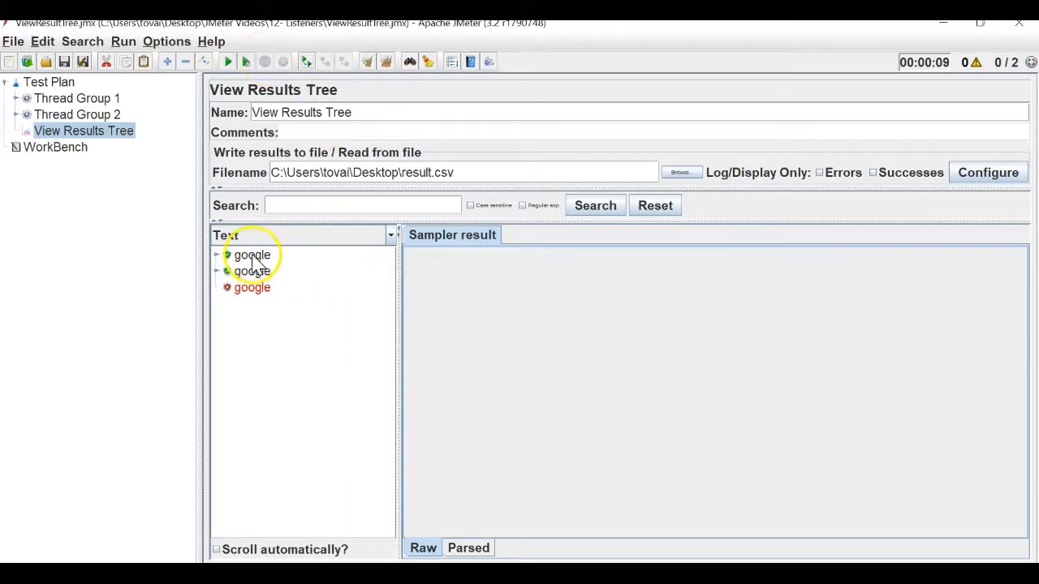
# Open the result CSV file from the desktop in Excel and examine the responseCode values, resizing their column
pyautogui.press('super+d')
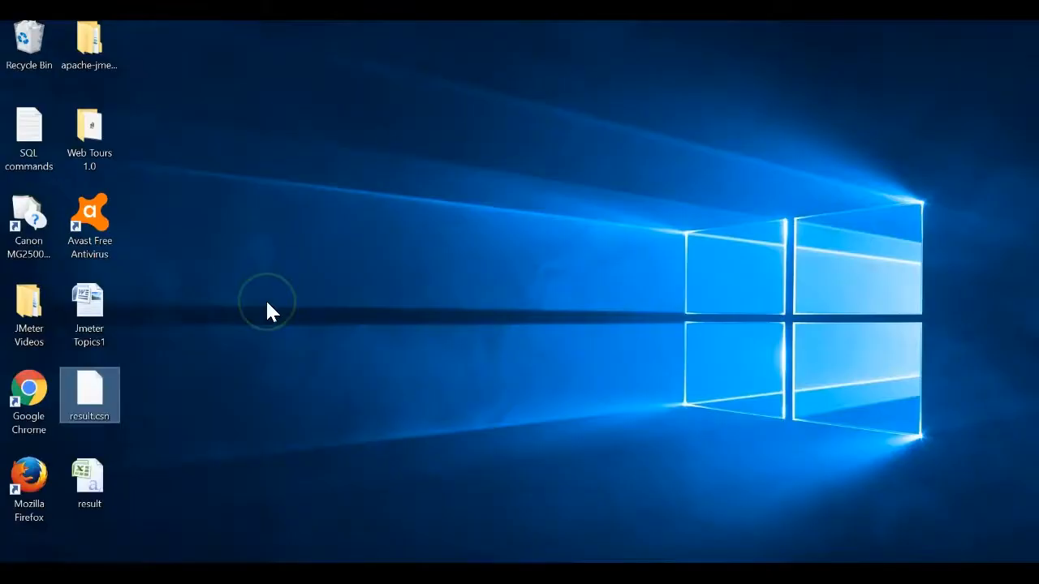
pyautogui.click(96, 478)
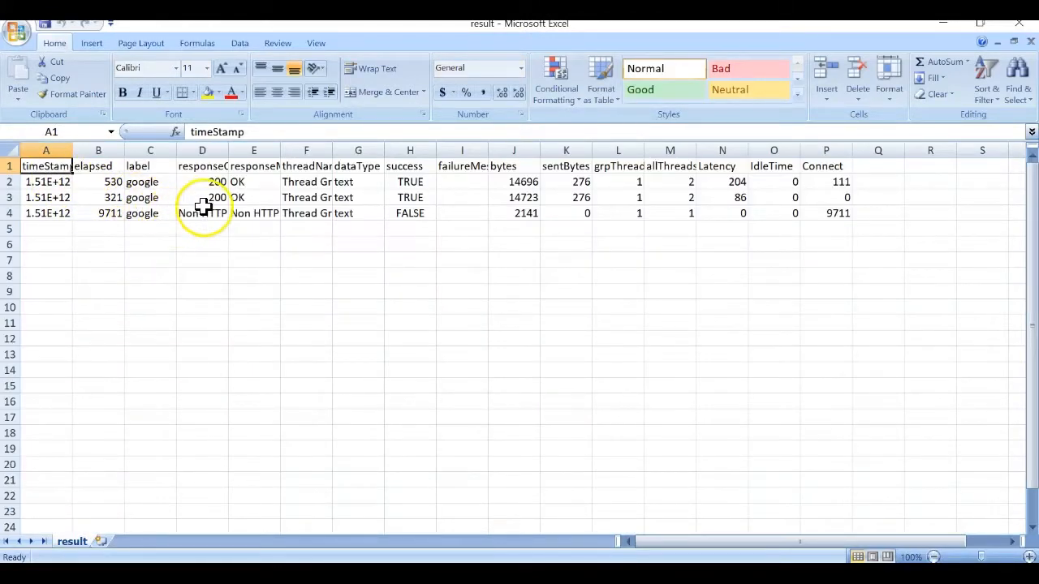
pyautogui.moveTo(228, 150); pyautogui.dragTo(280, 149)
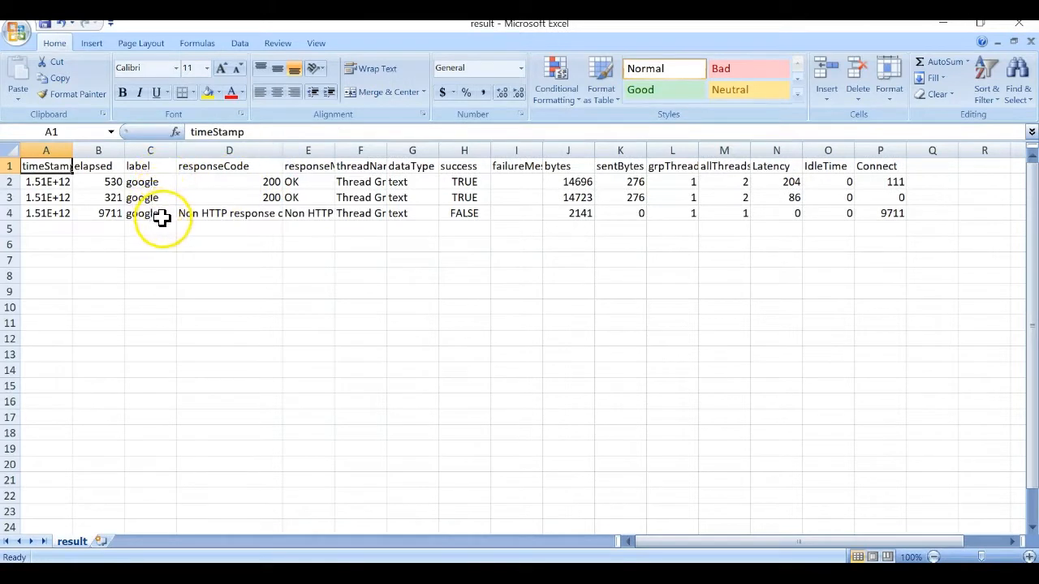
pyautogui.click(289, 182)
pyautogui.moveTo(276, 182); pyautogui.dragTo(277, 197)
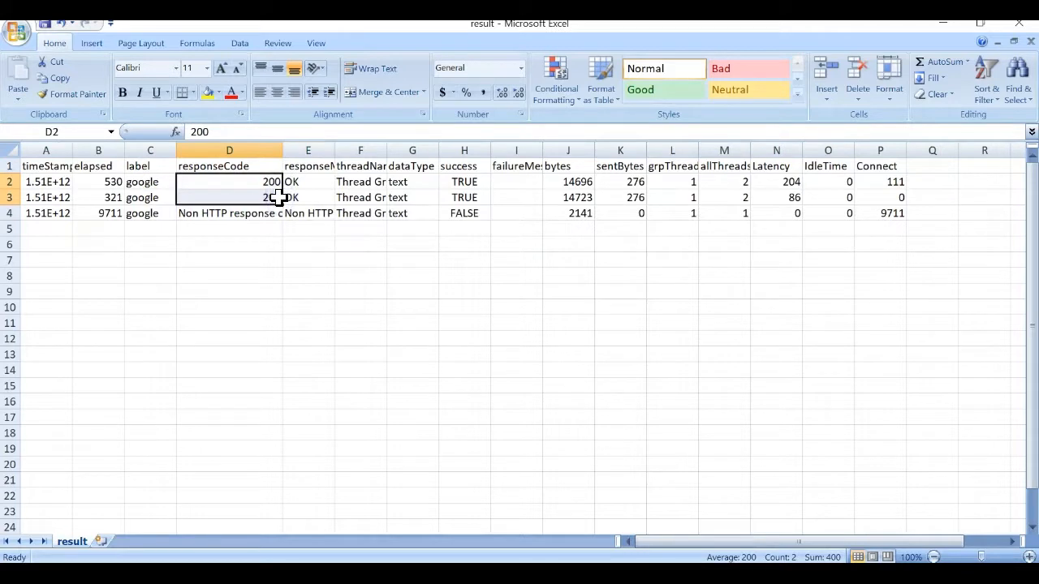
pyautogui.click(268, 214)
pyautogui.moveTo(283, 150); pyautogui.dragTo(381, 150)
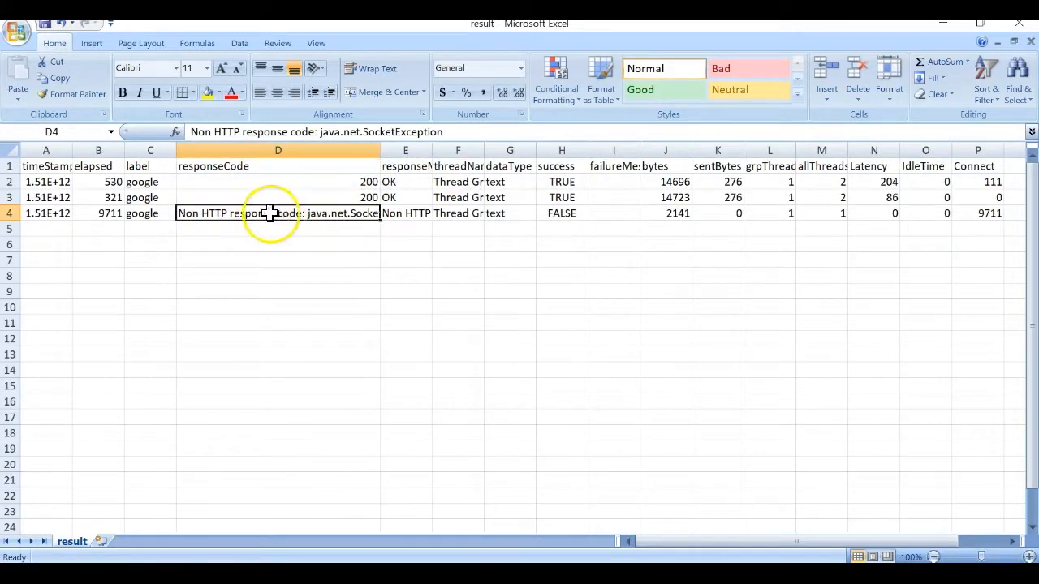
pyautogui.moveTo(380, 141); pyautogui.dragTo(208, 142)
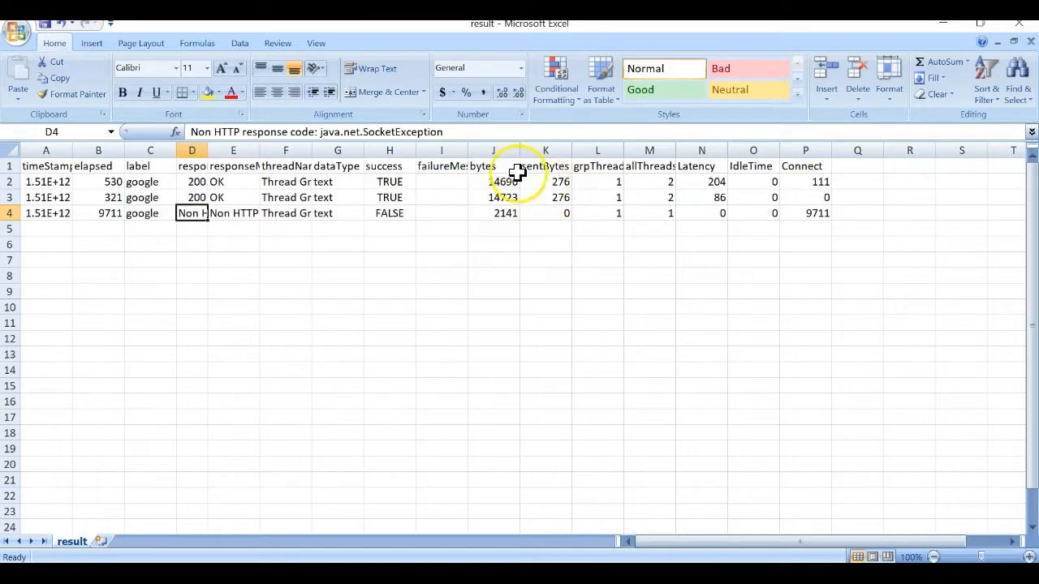
# Examine the sentBytes values and close the result workbook without saving the changes
pyautogui.moveTo(542, 182); pyautogui.dragTo(548, 219)
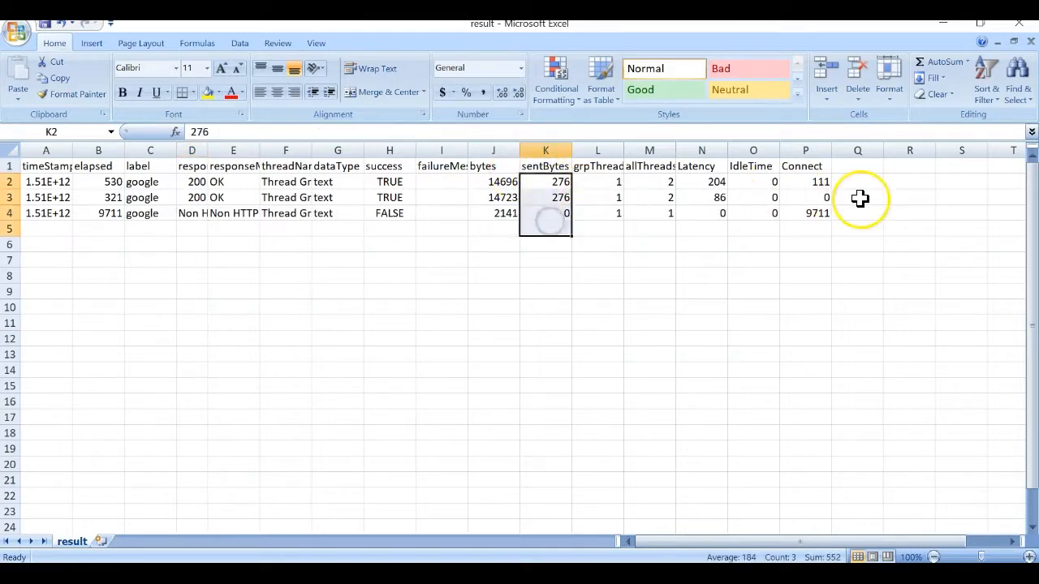
pyautogui.click(1024, 31)
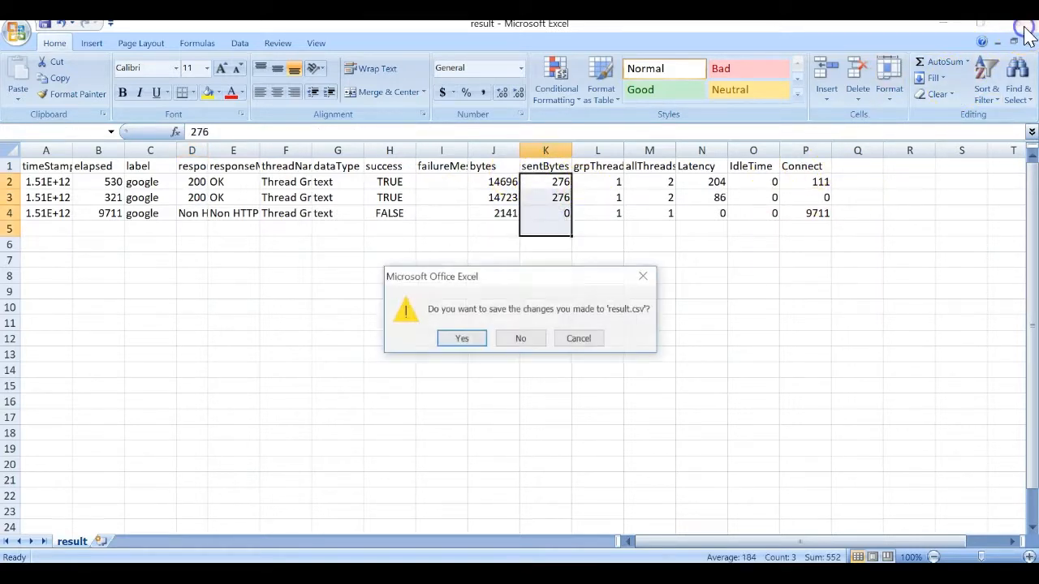
pyautogui.click(520, 349)
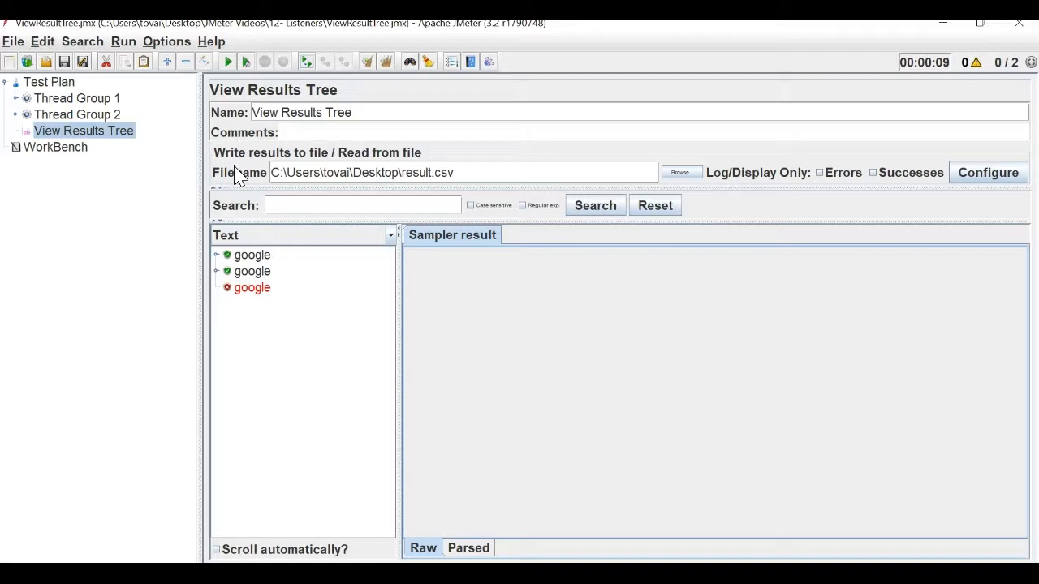
# Clear all test results, expand Thread Group 1 and select Thread Group 2
pyautogui.hotkey('ctrl', 'e')
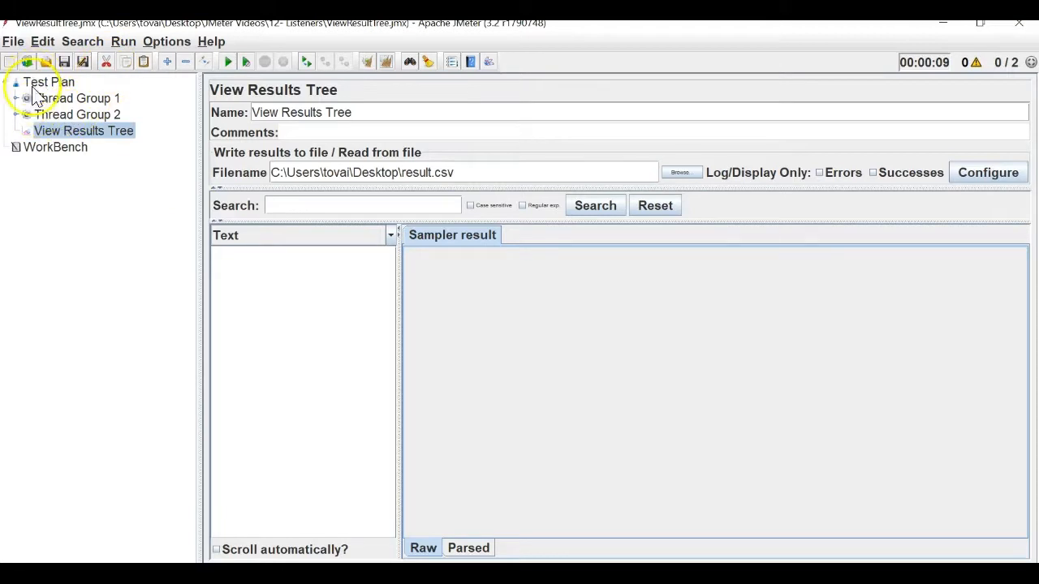
pyautogui.click(15, 98)
pyautogui.click(69, 163)
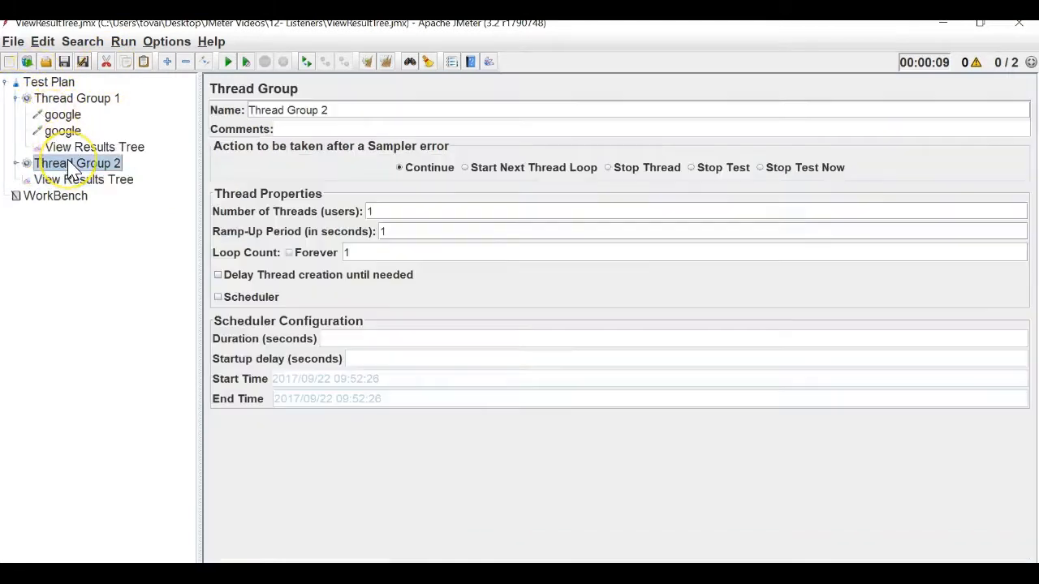
pyautogui.rightClick(69, 163)
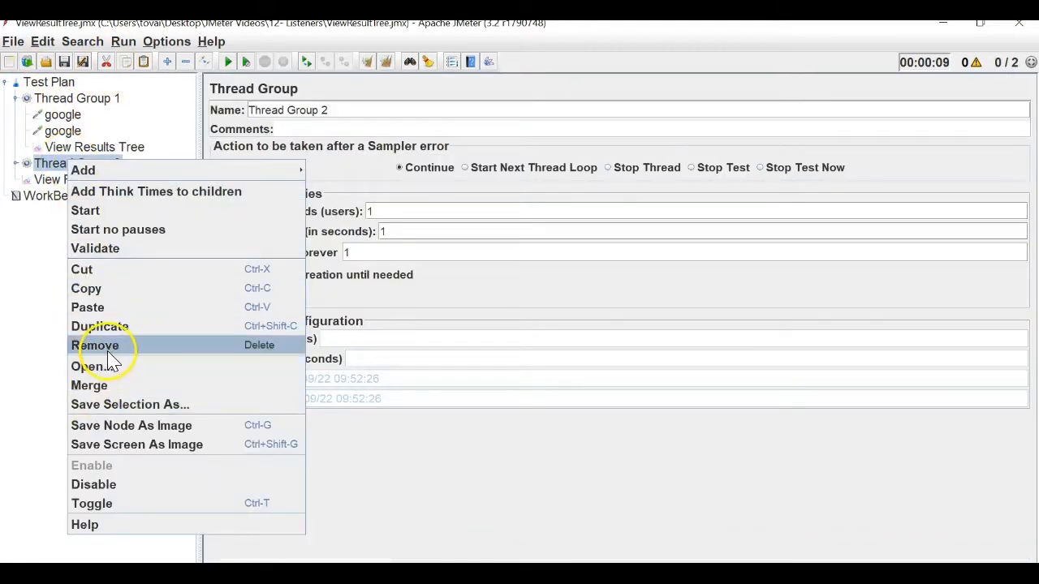
pyautogui.click(60, 66)
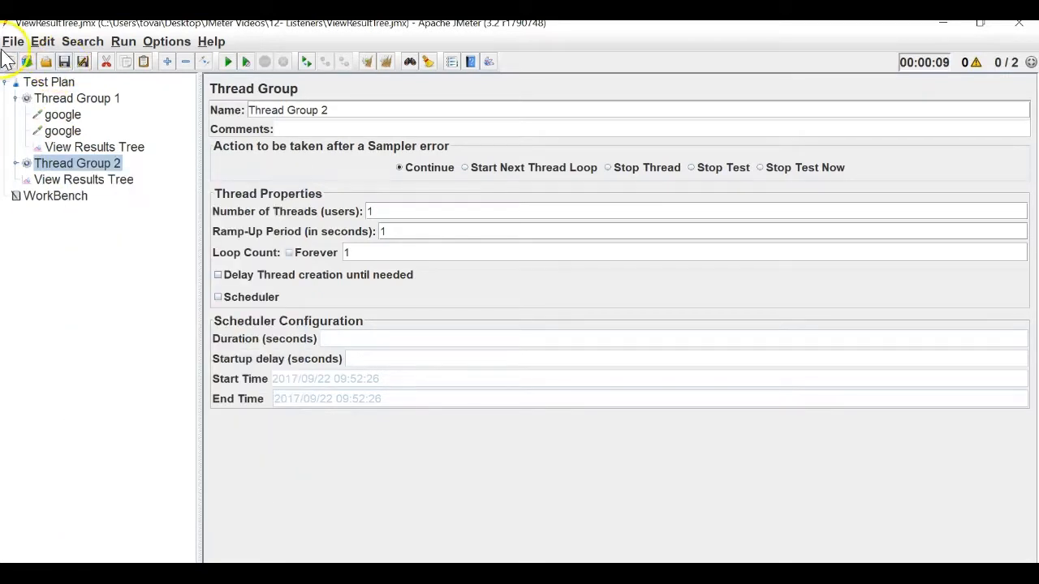
# Save the test plan as AggregateReports.jmx in the 12- Listeners folder
pyautogui.click(13, 41)
pyautogui.click(40, 176)
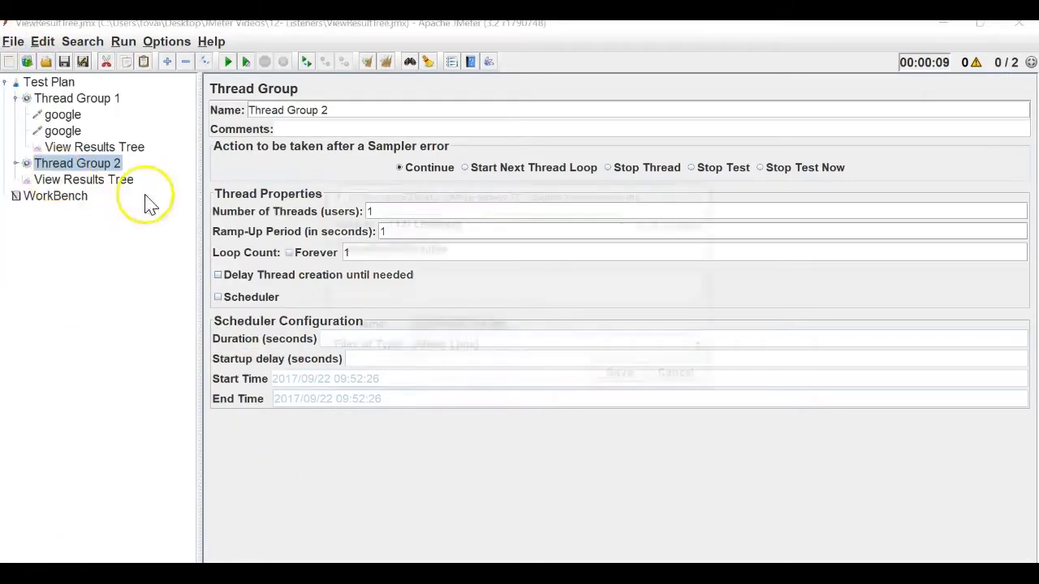
pyautogui.click(480, 331)
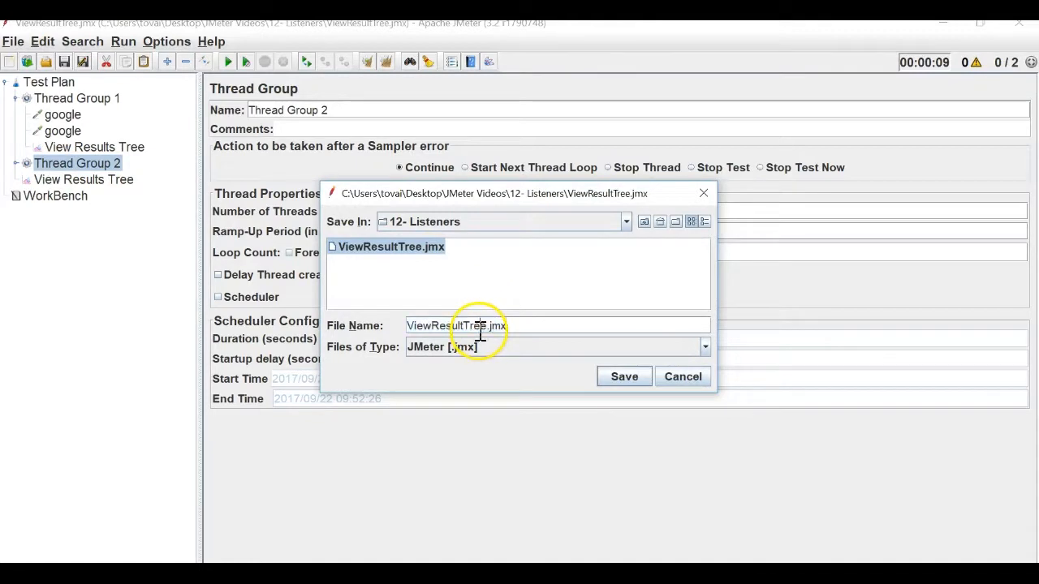
pyautogui.moveTo(487, 327); pyautogui.dragTo(348, 331)
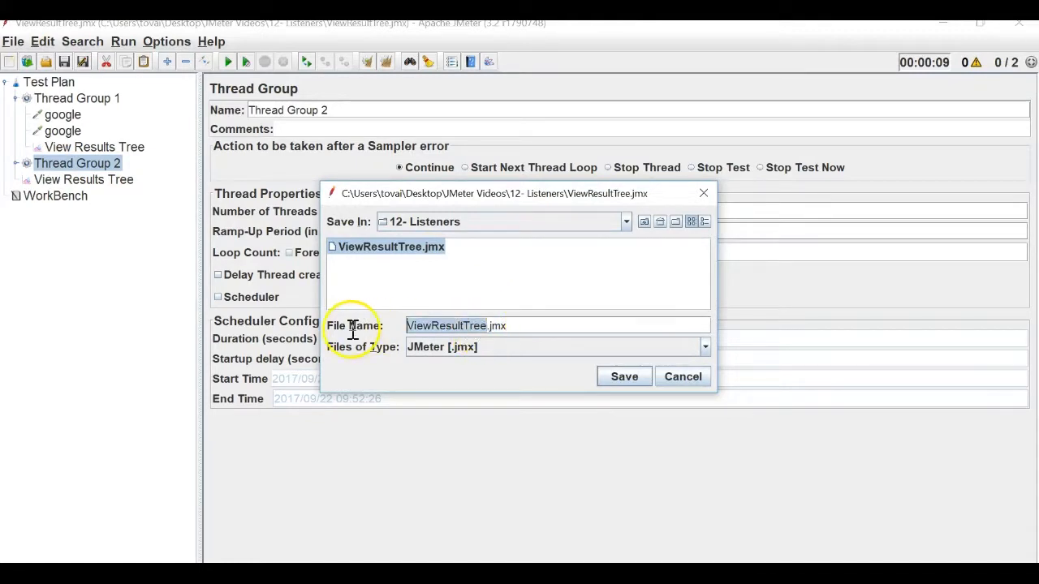
pyautogui.write('AggregateReports')
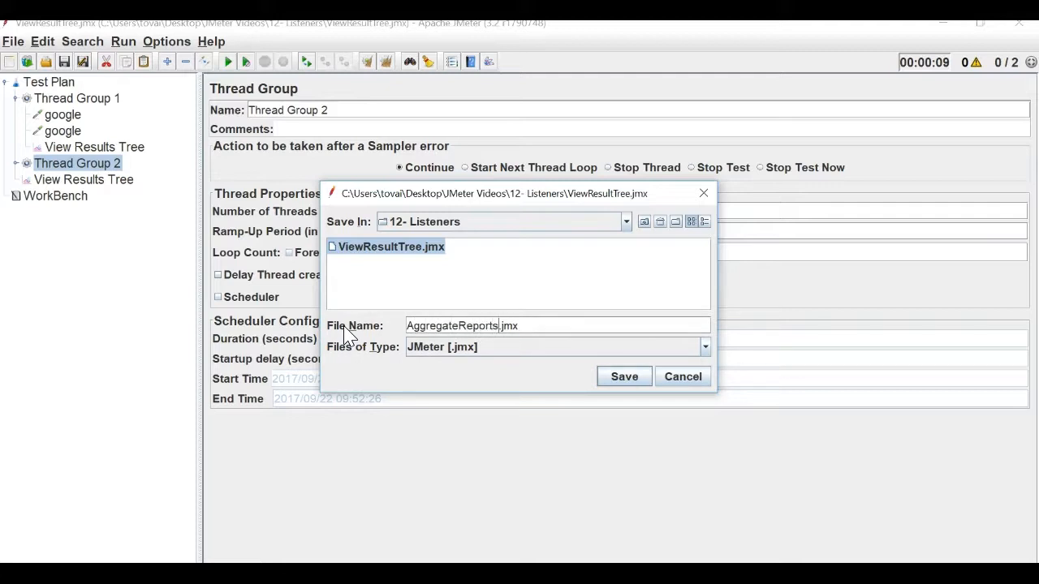
pyautogui.press('Return')
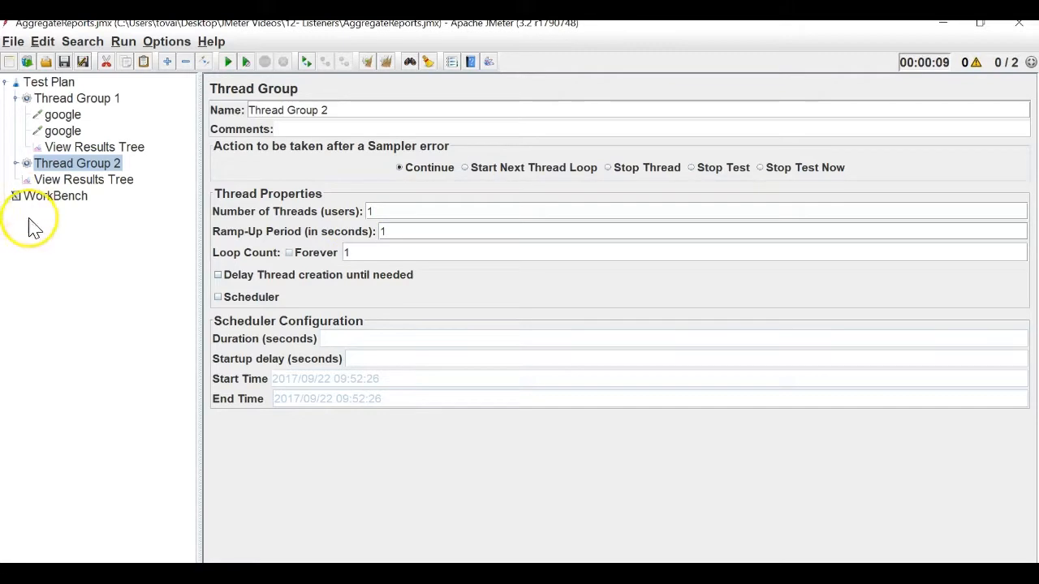
# Remove Thread Group 2 and both View Results Tree listeners from the test plan
pyautogui.rightClick(106, 164)
pyautogui.click(177, 347)
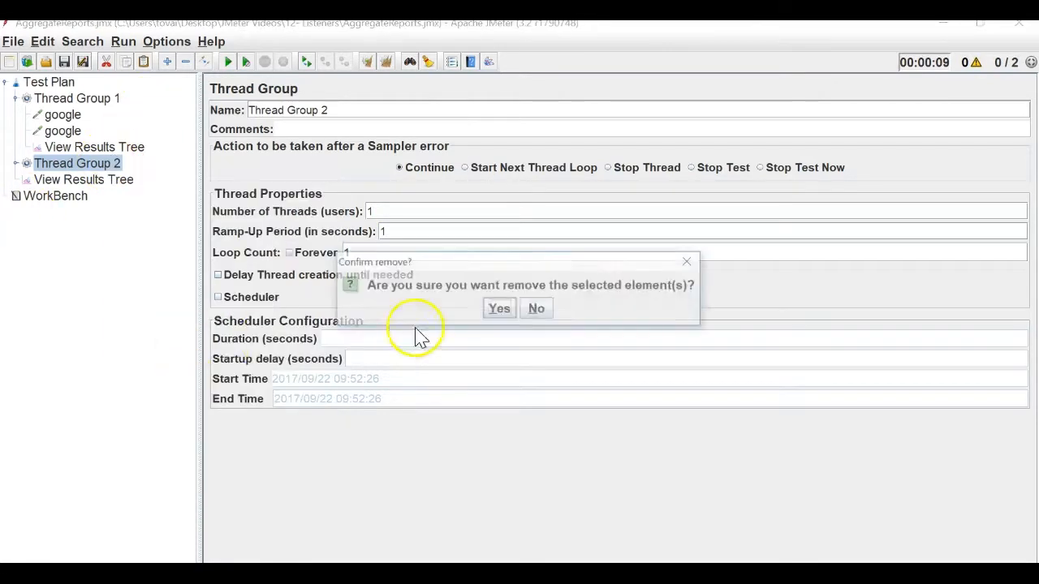
pyautogui.click(495, 306)
pyautogui.click(107, 167)
pyautogui.keyDown('ctrl'); pyautogui.click(96, 147); pyautogui.keyUp('ctrl')
pyautogui.rightClick(106, 151)
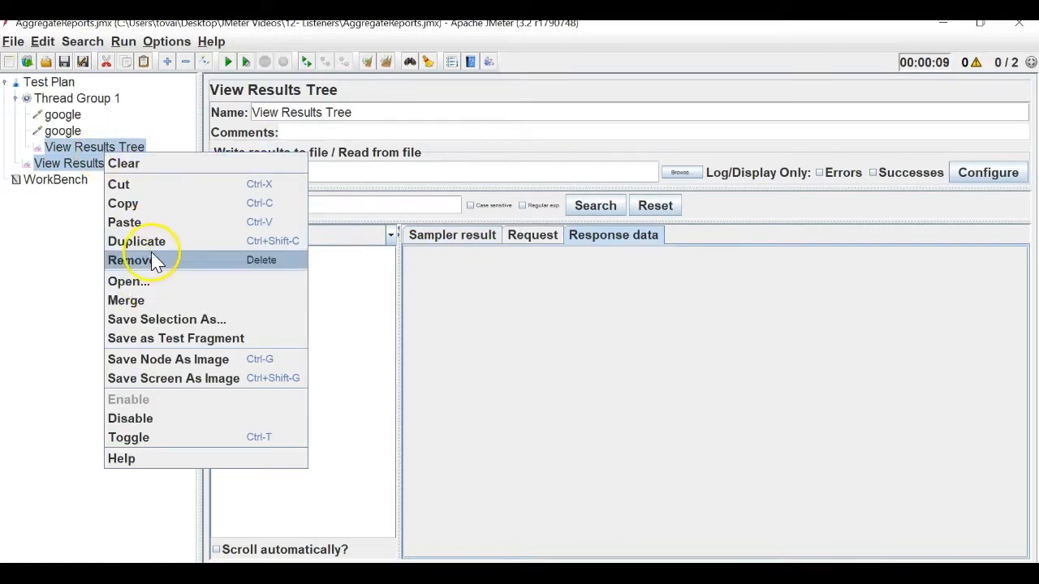
pyautogui.click(129, 259)
pyautogui.click(497, 310)
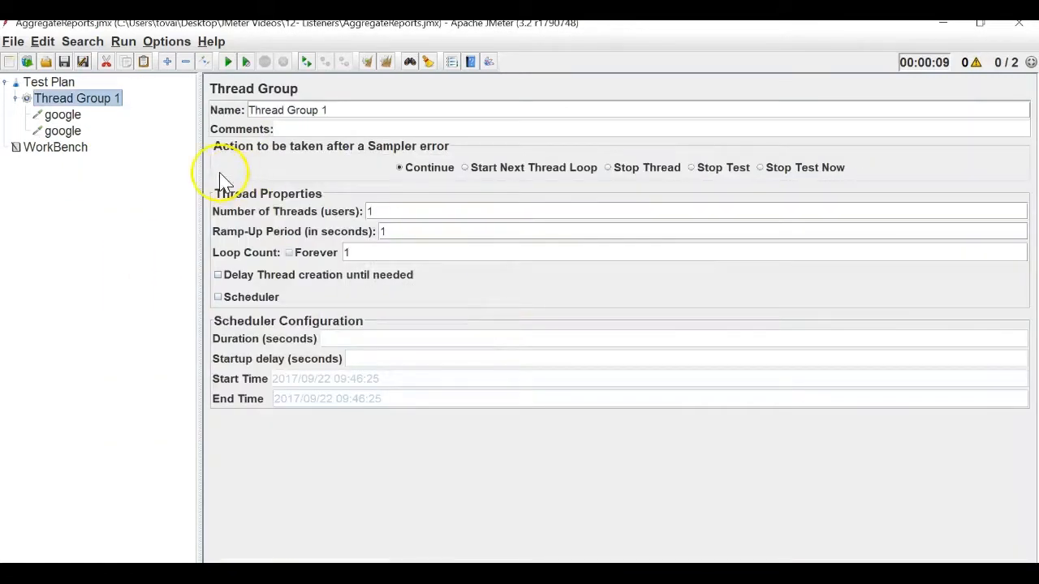
# Change the second google request's server to yahoo.com and rename the request yahoo
pyautogui.click(63, 116)
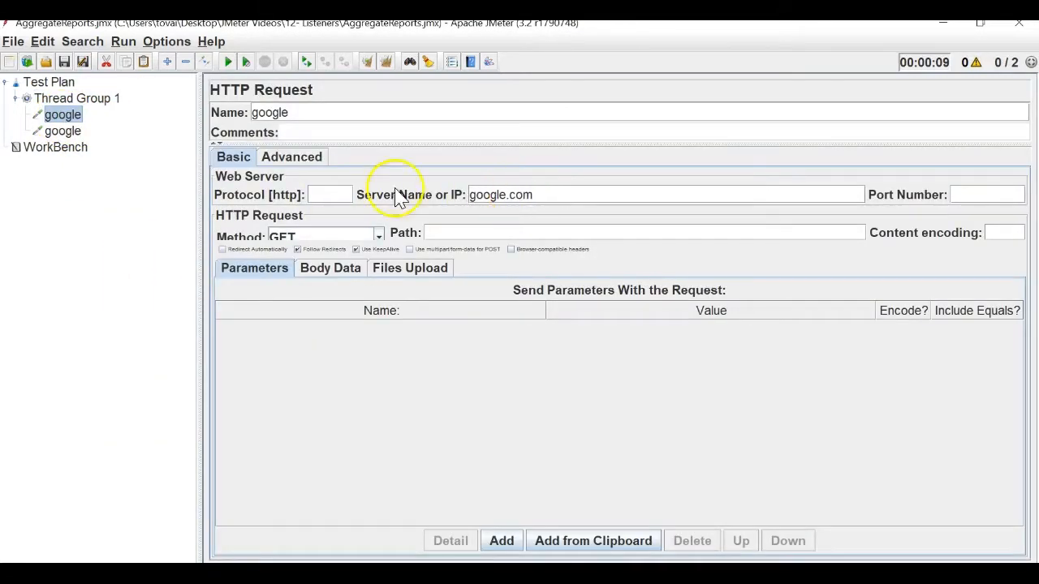
pyautogui.click(63, 131)
pyautogui.moveTo(554, 192); pyautogui.dragTo(412, 208)
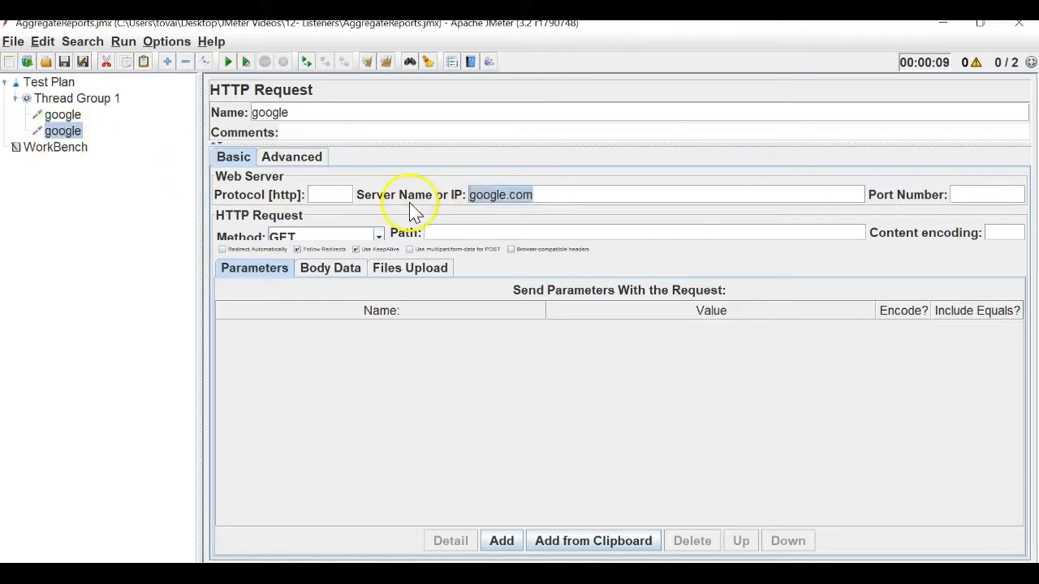
pyautogui.write('yah')
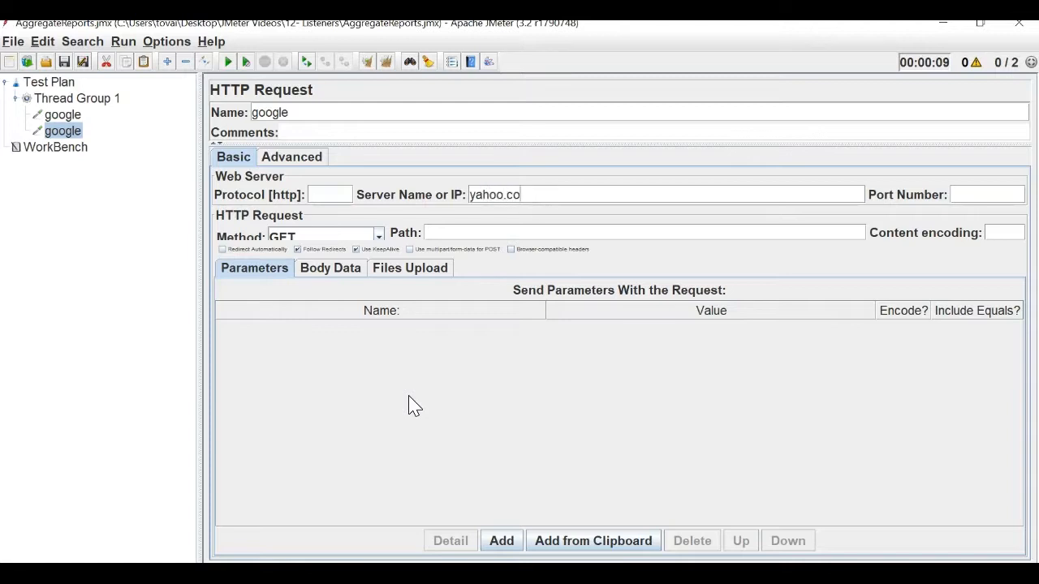
pyautogui.click(403, 213)
pyautogui.click(295, 112)
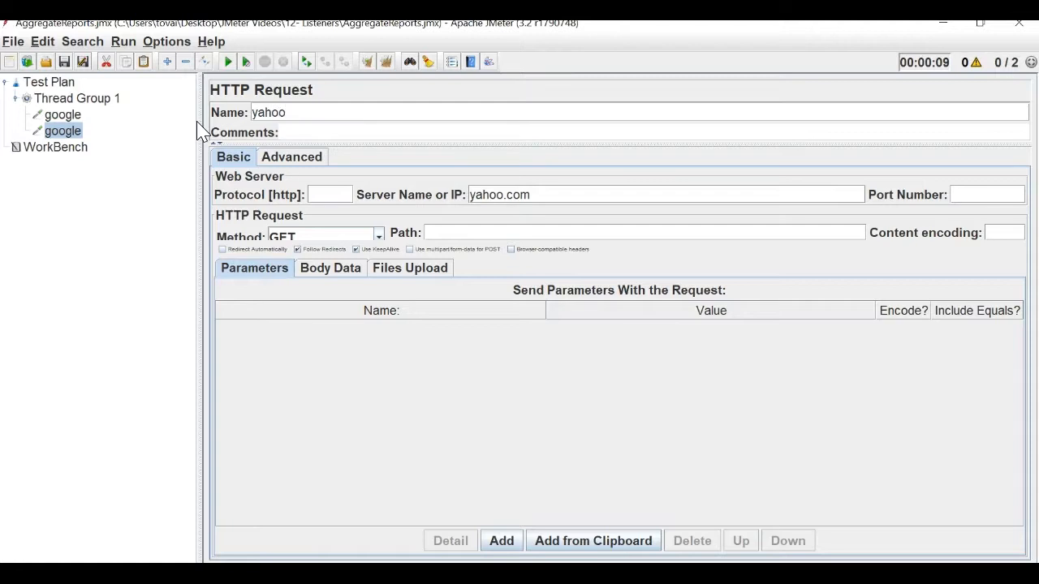
# Add an Aggregate Report listener to Thread Group 1
pyautogui.click(72, 98)
pyautogui.rightClick(65, 101)
pyautogui.moveTo(284, 112)
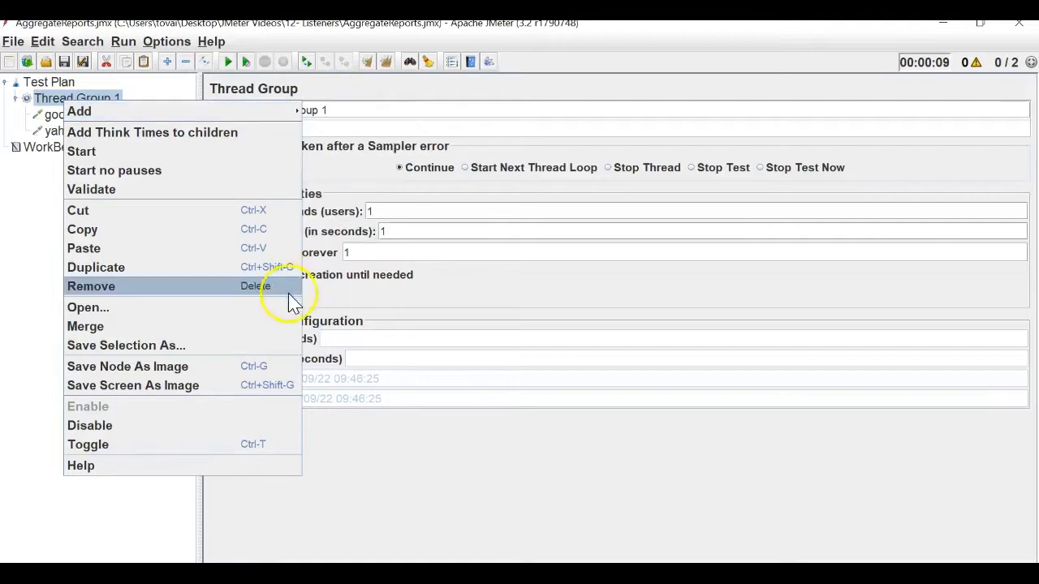
pyautogui.moveTo(362, 260)
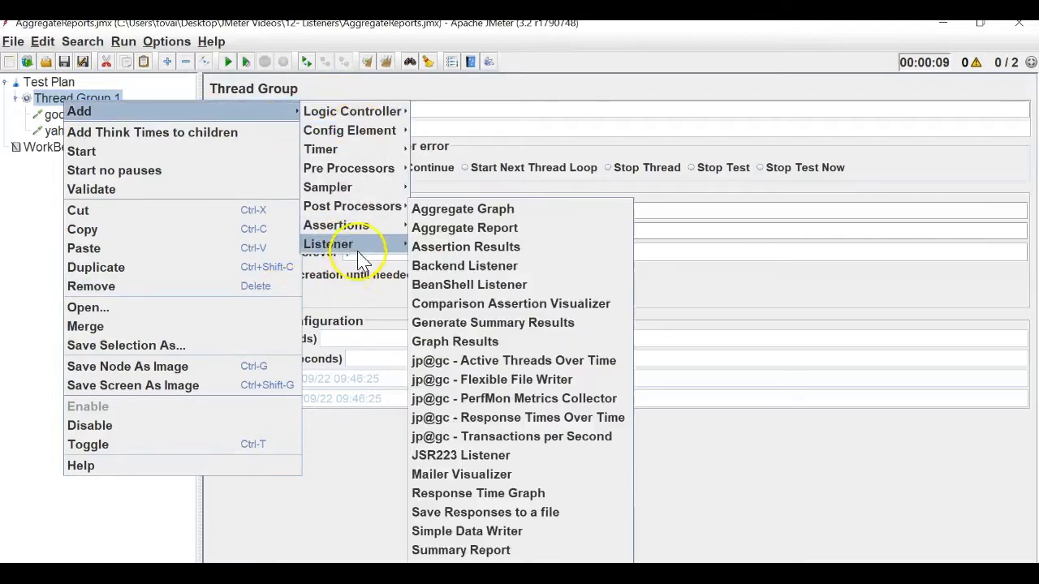
pyautogui.click(457, 233)
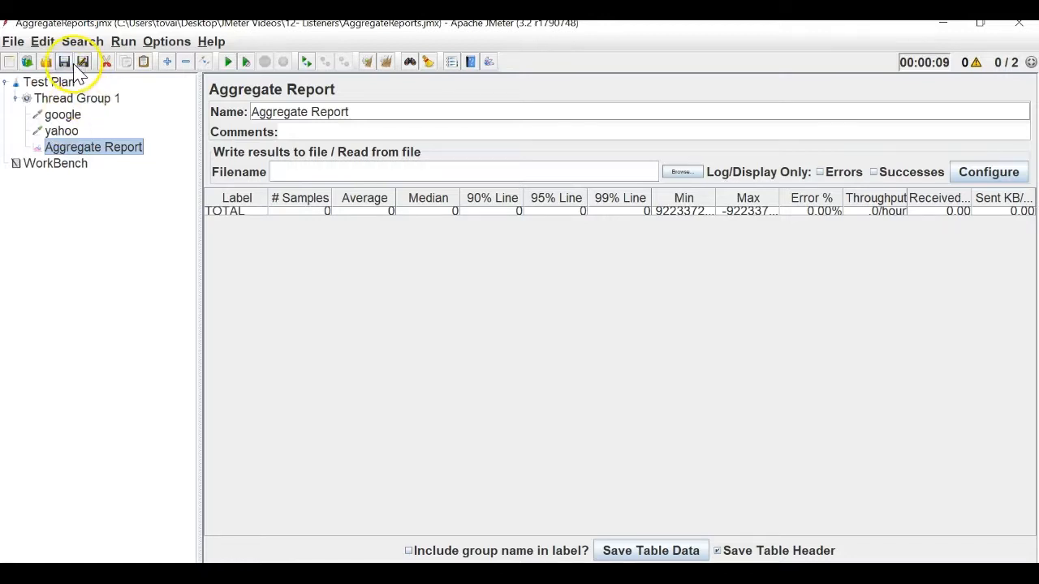
# Run the test, stop it to clear the results, and run it again
pyautogui.click(240, 62)
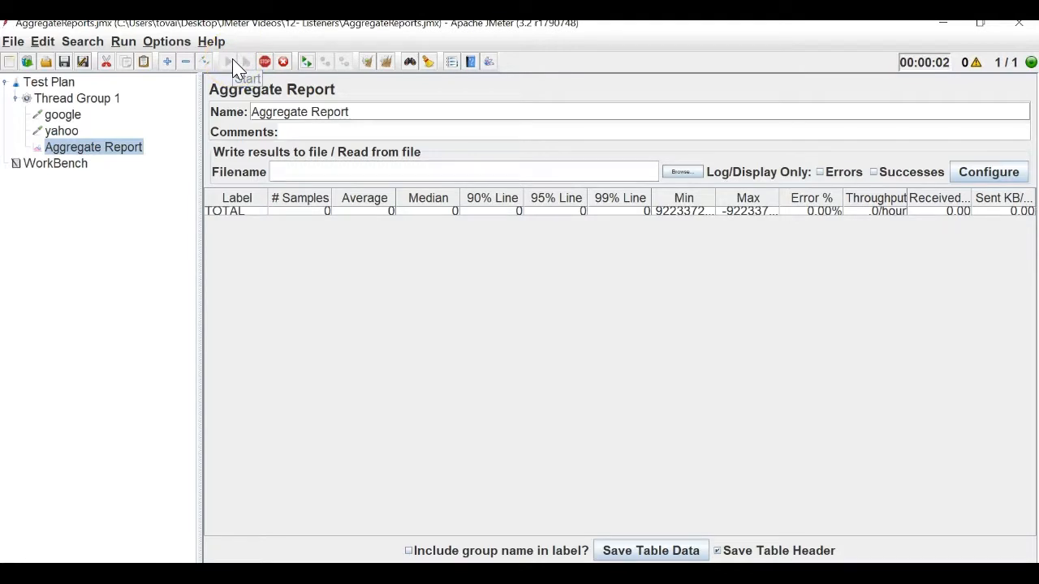
pyautogui.click(265, 62)
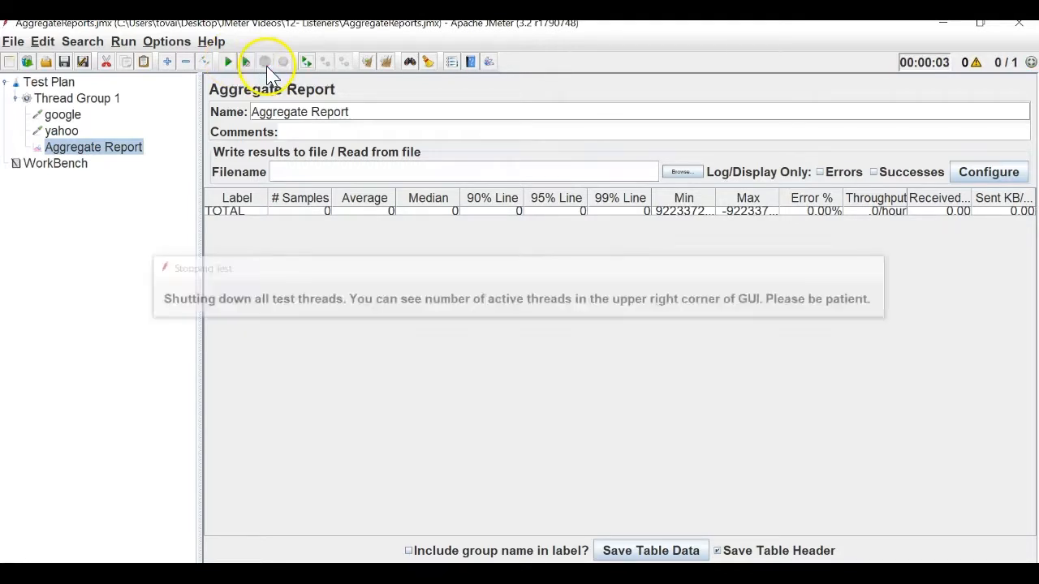
pyautogui.click(366, 62)
pyautogui.click(233, 62)
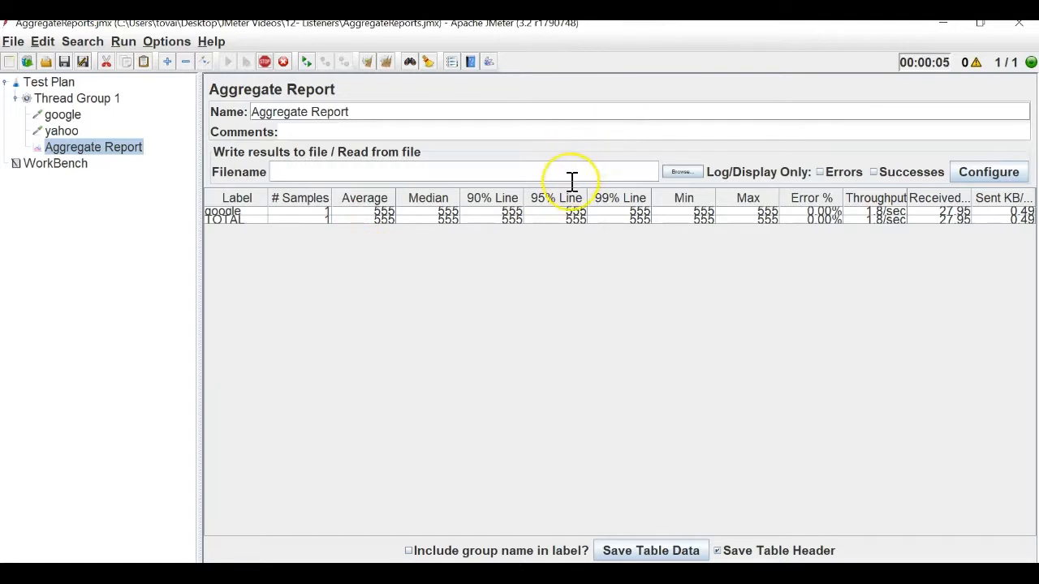
# Adjust the interface text size, reducing it until the Aggregate Report table rows are fully readable
pyautogui.hotkey('ctrl', '+')
pyautogui.hotkey('ctrl', '+')
pyautogui.hotkey('ctrl', '-')
pyautogui.hotkey('ctrl', '-')
pyautogui.hotkey('ctrl', '-')
pyautogui.hotkey('ctrl', '-')
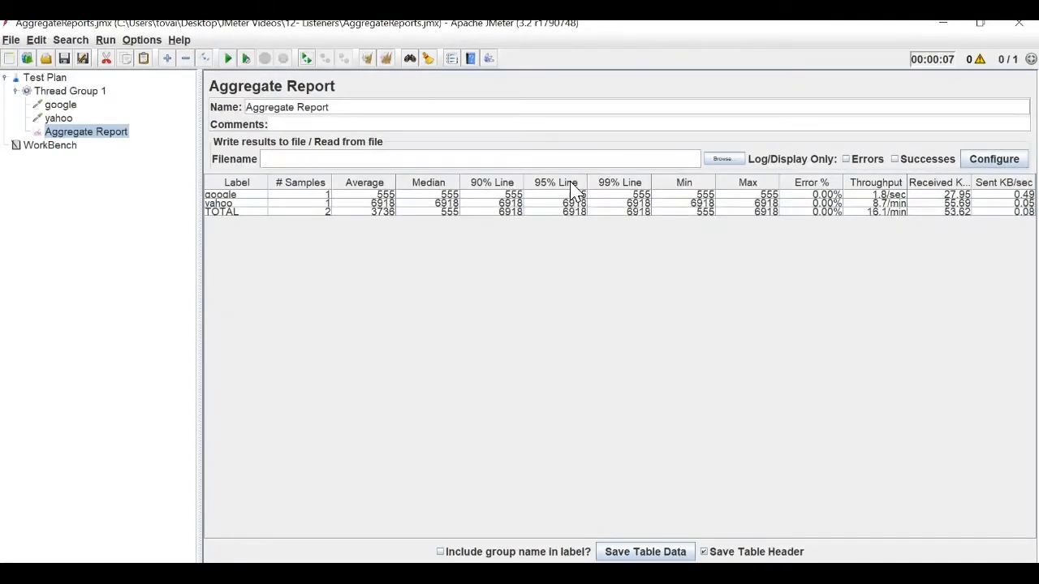
pyautogui.hotkey('ctrl', '+')
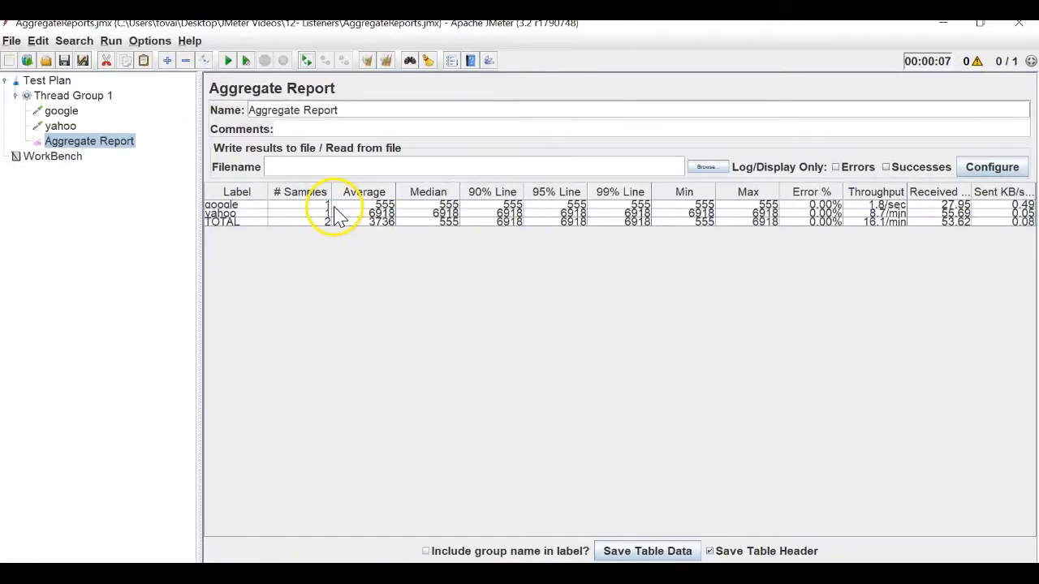
pyautogui.hotkey('ctrl', '+')
pyautogui.hotkey('ctrl', '+')
pyautogui.hotkey('ctrl', '+')
pyautogui.hotkey('ctrl', '+')
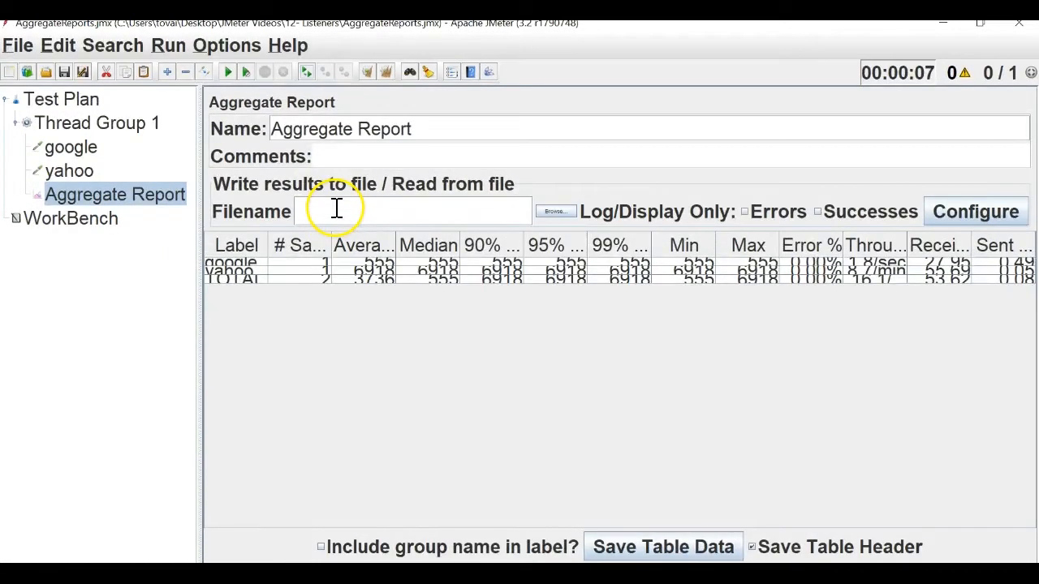
pyautogui.hotkey('ctrl', '-')
pyautogui.hotkey('ctrl', '-')
pyautogui.hotkey('ctrl', '-')
pyautogui.hotkey('ctrl', '-')
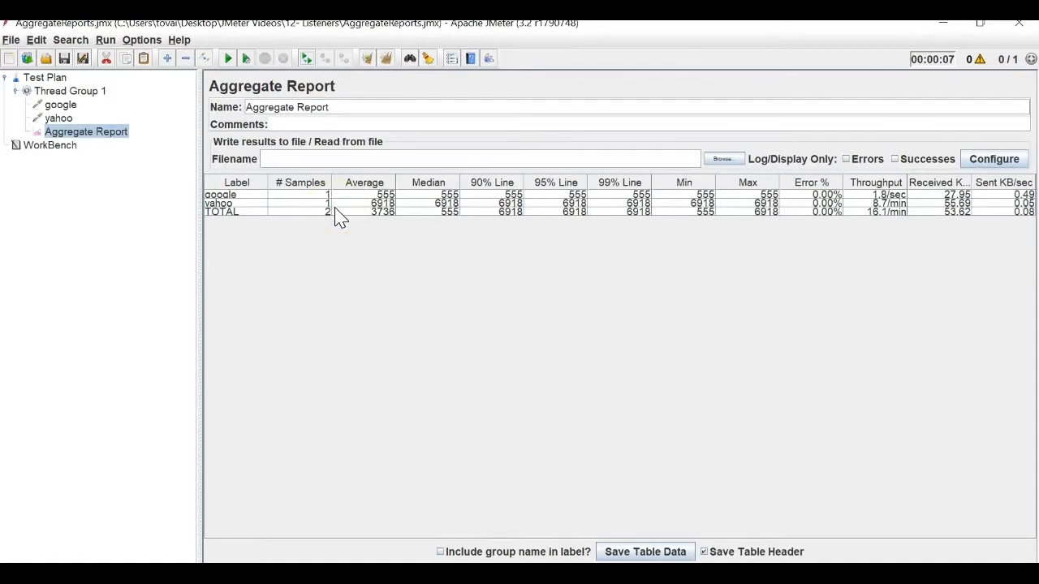
pyautogui.hotkey('ctrl', '-')
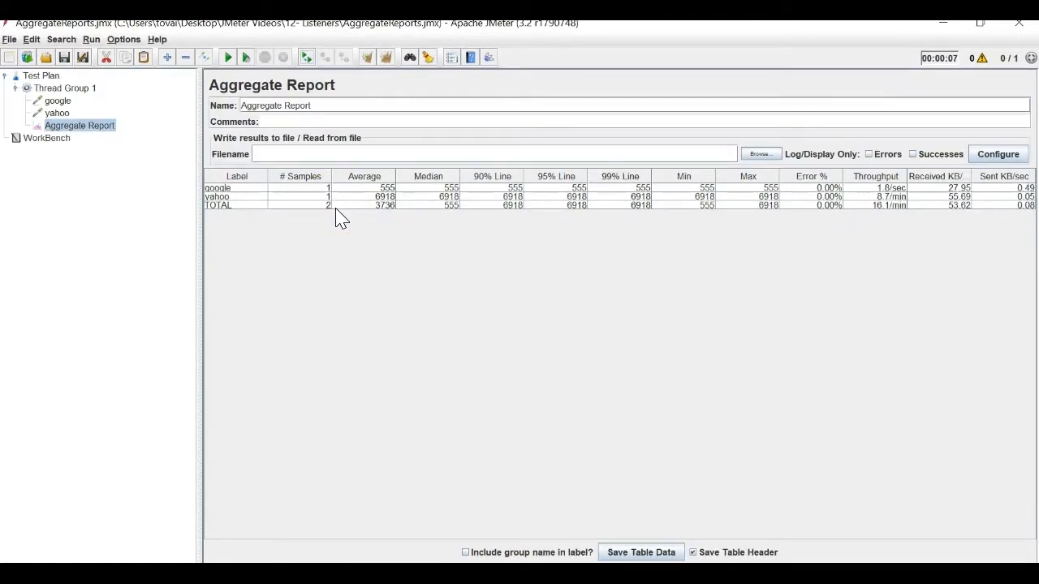
# Examine the # Samples values of the google and yahoo rows in the Aggregate Report
pyautogui.click(299, 196)
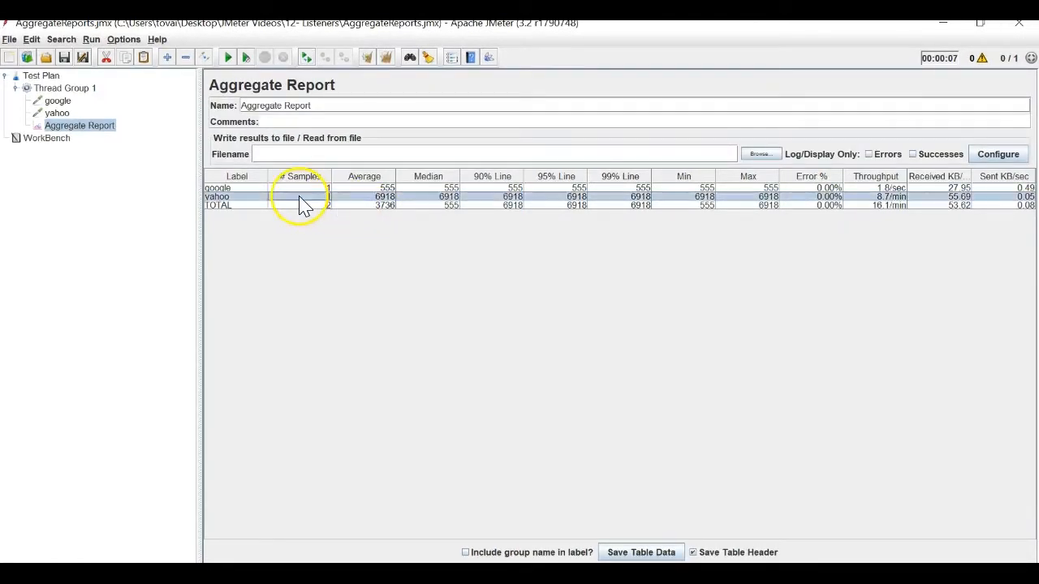
pyautogui.click(325, 188)
pyautogui.click(326, 195)
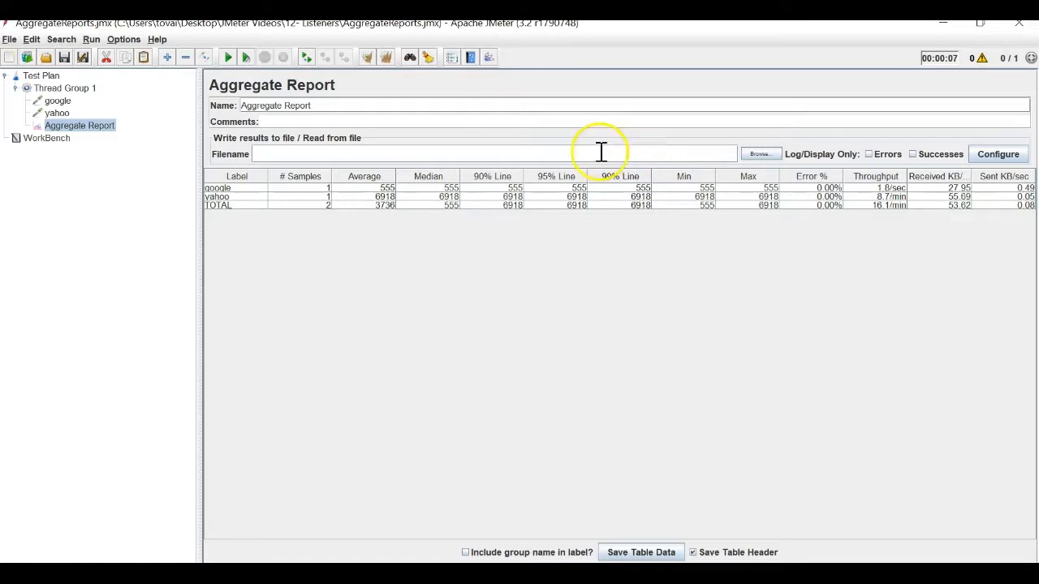
# Set the number of threads in Thread Group 1 to 20
pyautogui.click(72, 89)
pyautogui.moveTo(394, 199); pyautogui.dragTo(361, 200)
pyautogui.write('100')
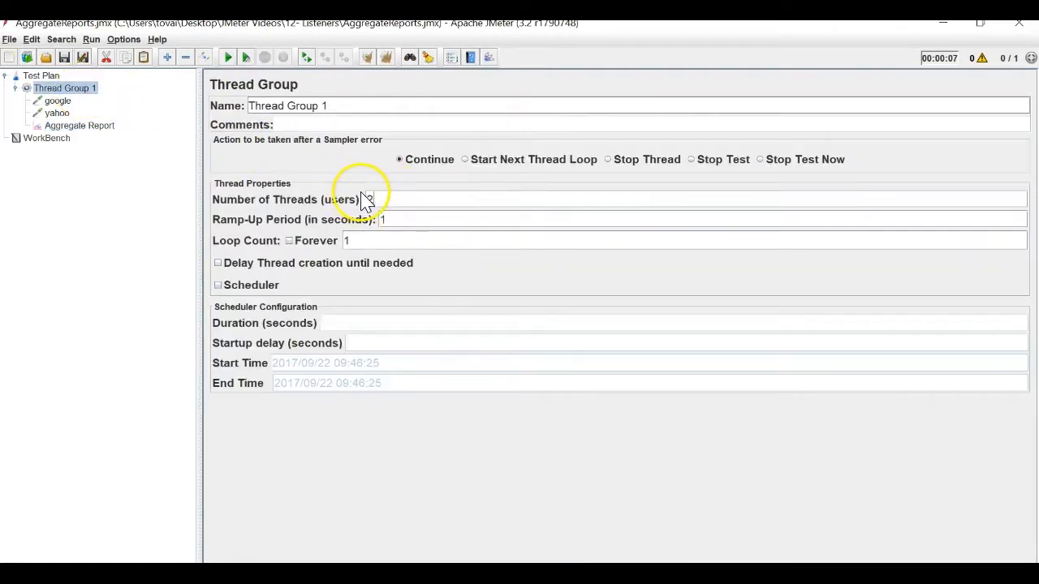
pyautogui.press('BackSpace')
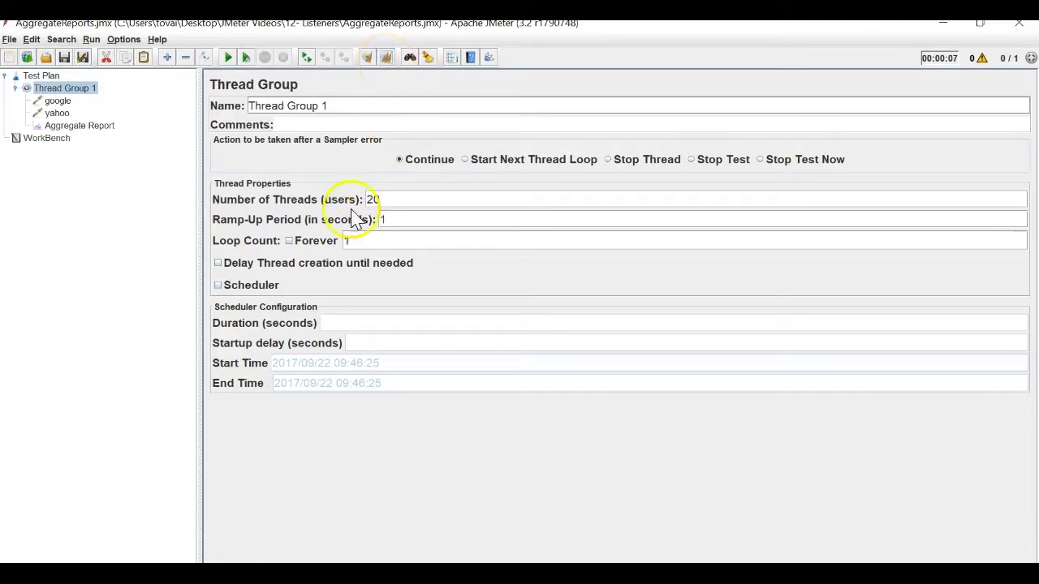
# Set Thread Group 1 to 1 thread with a loop count of 20
pyautogui.moveTo(389, 201); pyautogui.dragTo(350, 200)
pyautogui.write('1')
pyautogui.click(342, 241)
pyautogui.write('20')
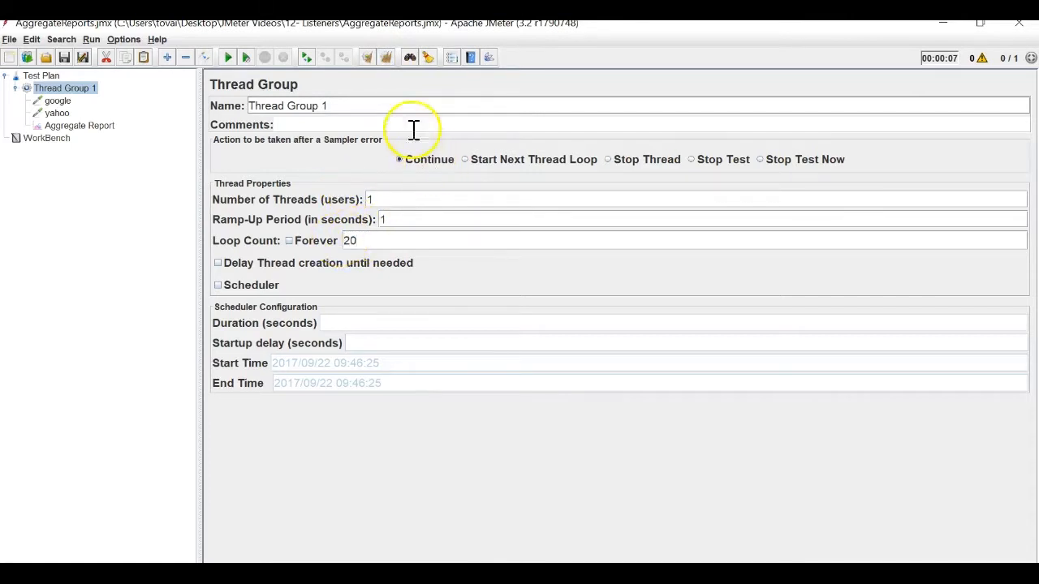
# Run the test and monitor the Aggregate Report, checking Thread Group 1's loop settings during the run
pyautogui.click(230, 58)
pyautogui.click(95, 126)
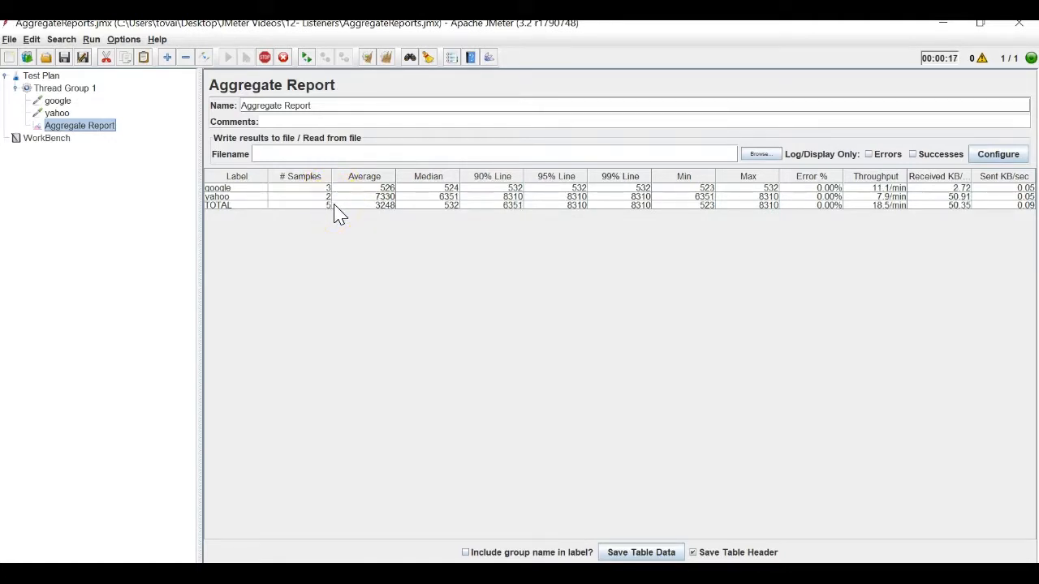
pyautogui.click(311, 270)
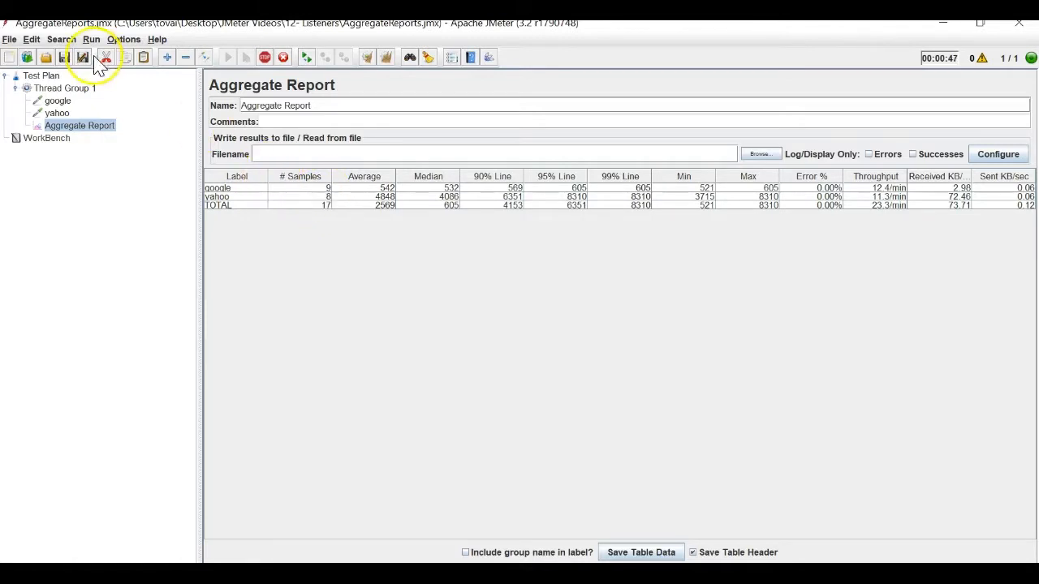
pyautogui.click(45, 88)
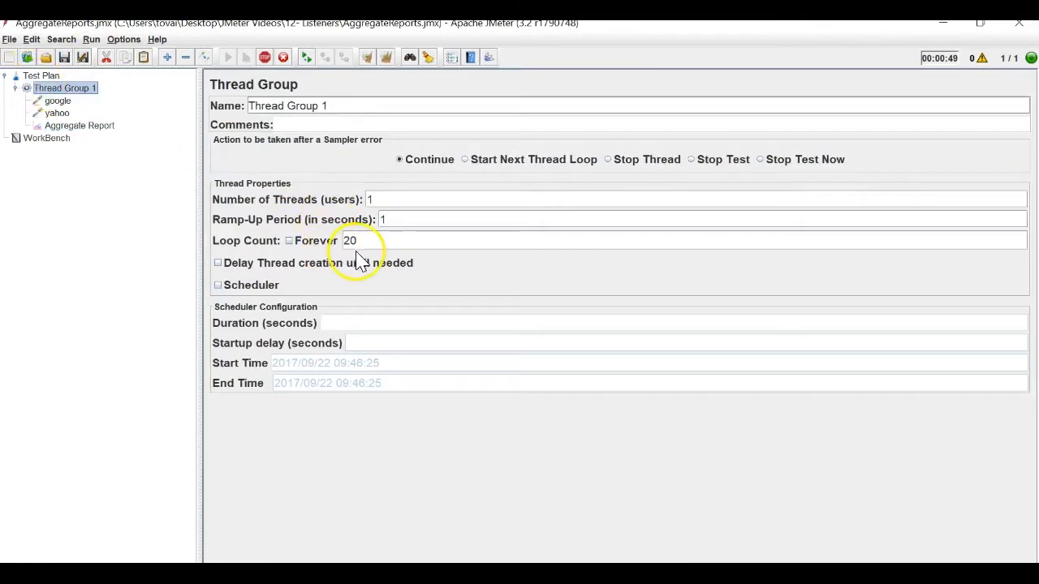
pyautogui.click(72, 126)
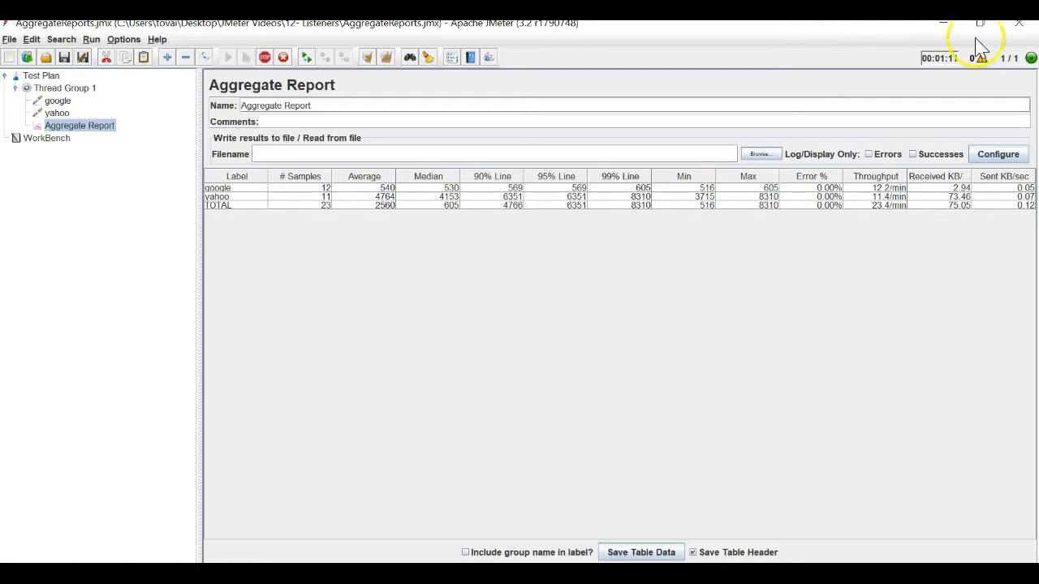
# Enlarge the interface text by one level and stop the running test
pyautogui.hotkey('ctrl', '+')
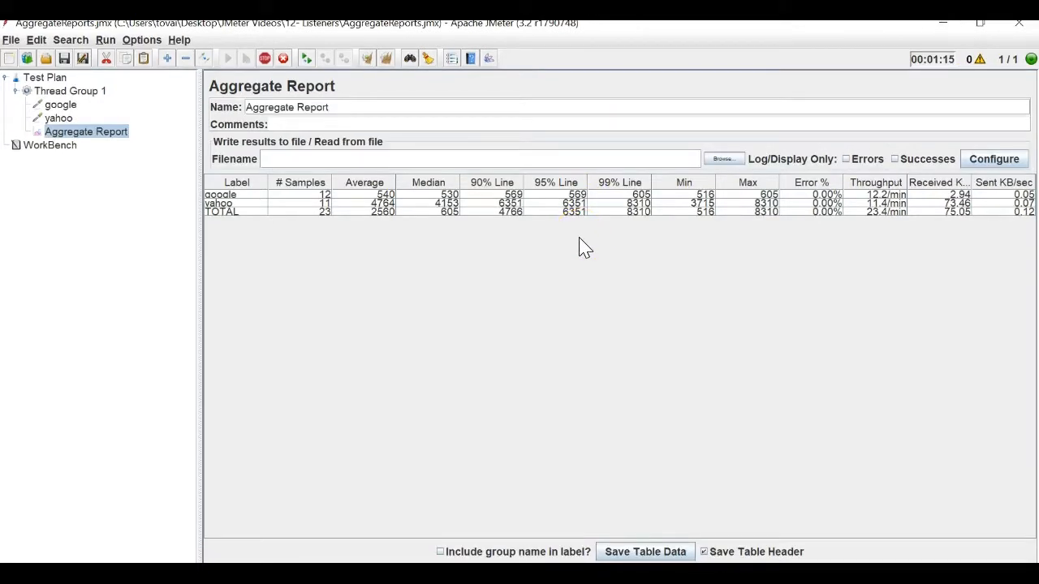
pyautogui.hotkey('ctrl', '+')
pyautogui.hotkey('ctrl', '-')
pyautogui.click(399, 232)
pyautogui.click(266, 58)
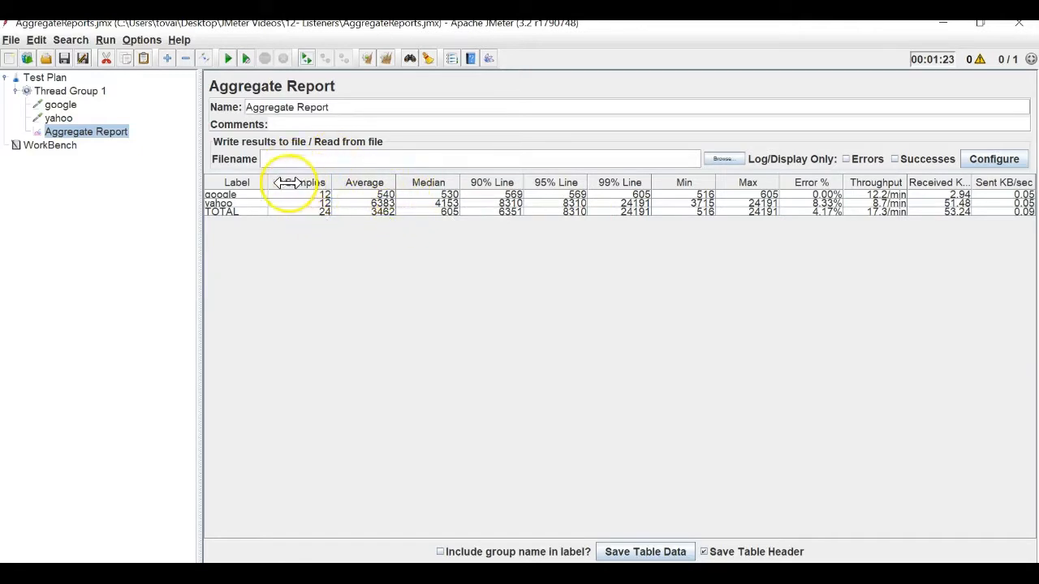
# Examine the yahoo, TOTAL and google rows of the Aggregate Report
pyautogui.click(241, 203)
pyautogui.click(231, 211)
pyautogui.click(227, 195)
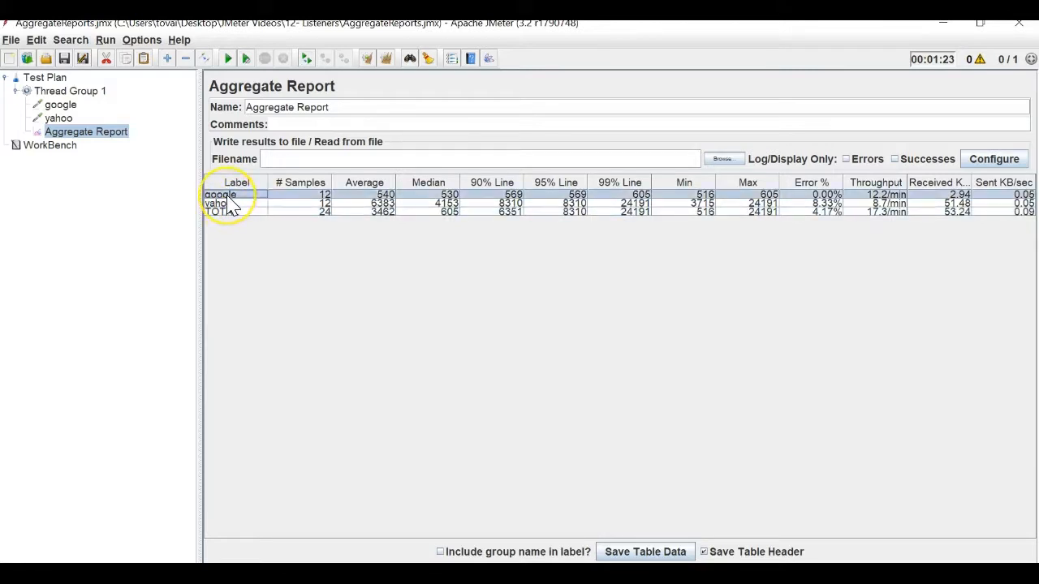
# Examine the google, yahoo and TOTAL rows of the Aggregate Report, comparing their sample counts and average response times
pyautogui.click(230, 194)
pyautogui.click(236, 201)
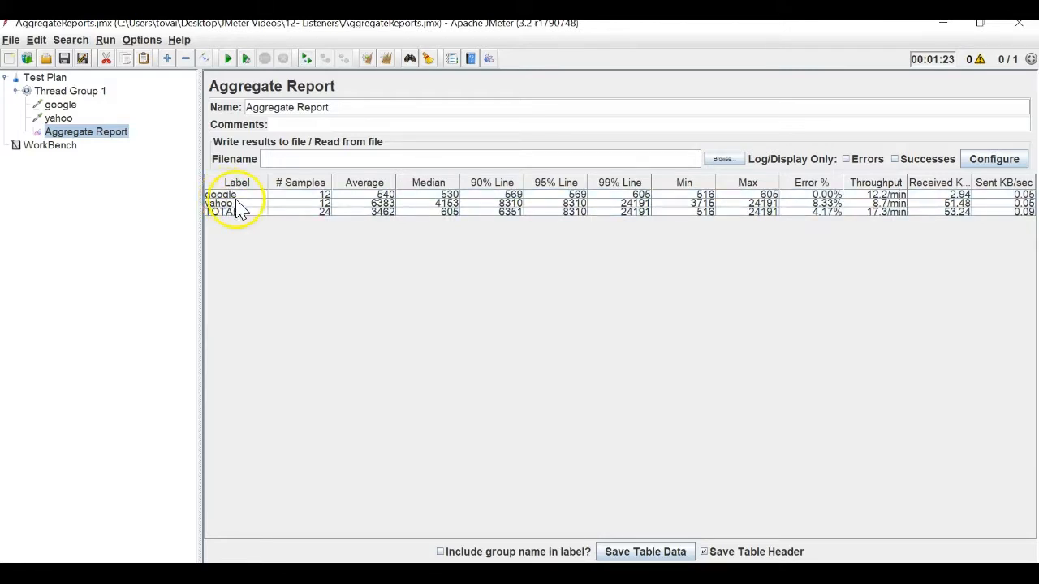
pyautogui.click(249, 213)
pyautogui.moveTo(327, 195); pyautogui.dragTo(321, 195)
pyautogui.click(313, 197)
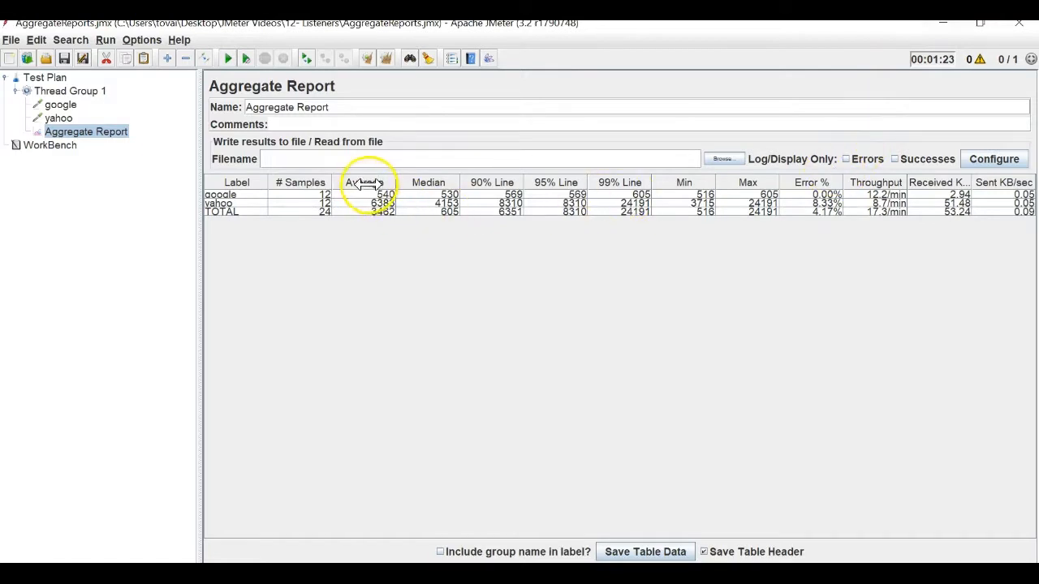
pyautogui.click(324, 196)
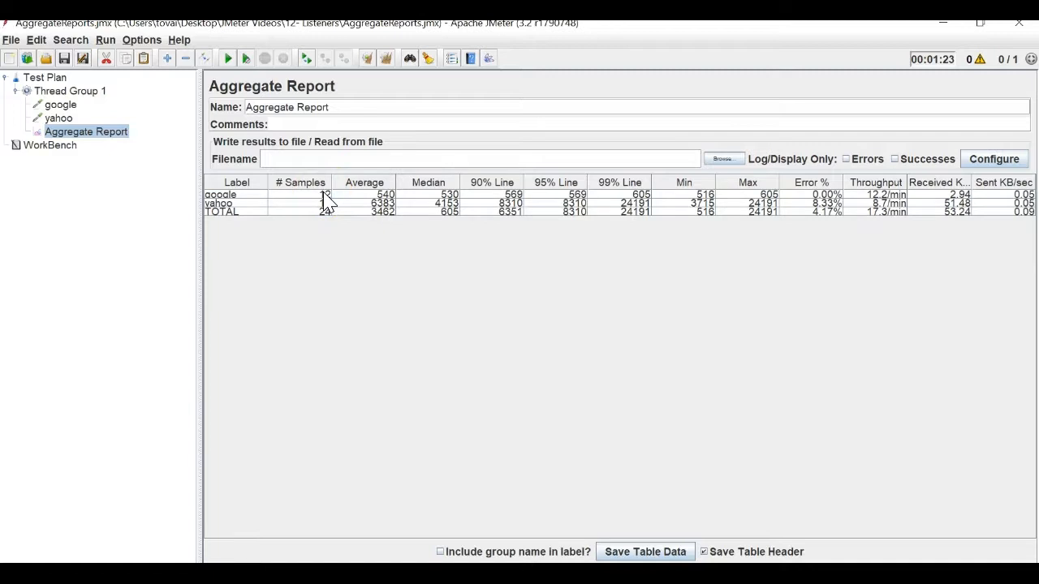
pyautogui.click(257, 202)
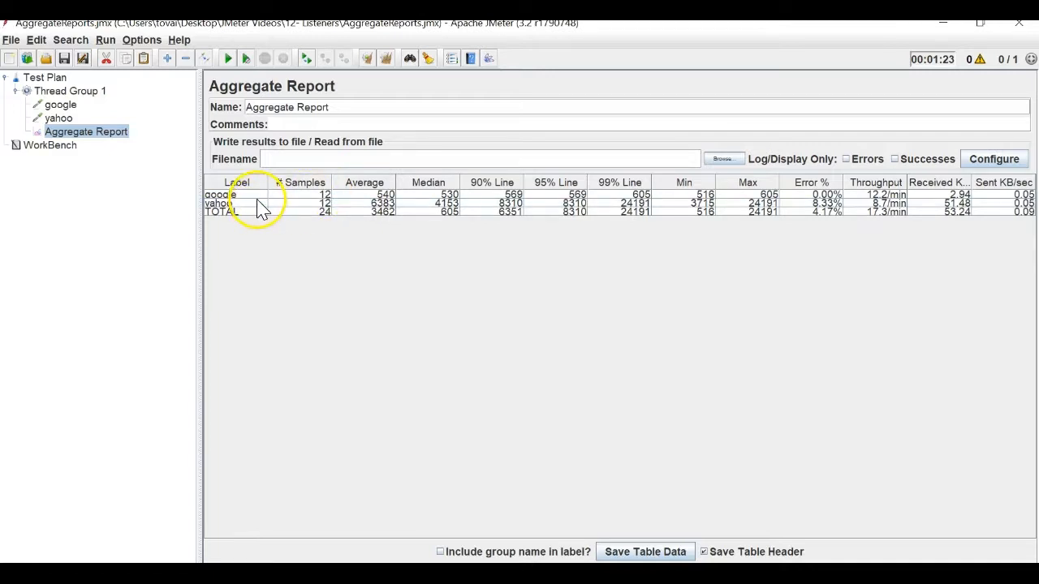
pyautogui.click(368, 196)
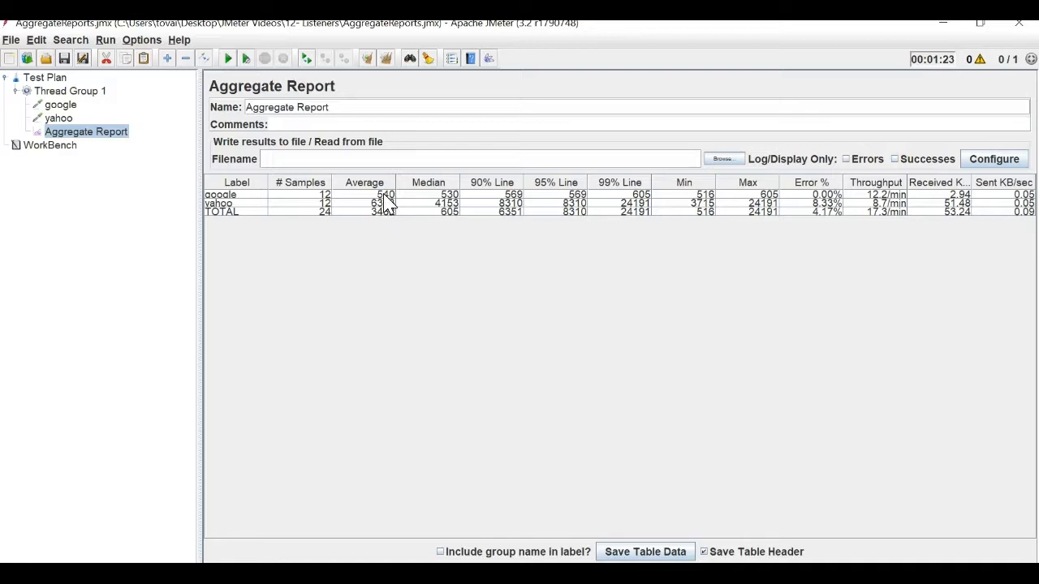
pyautogui.click(390, 205)
# Examine the 90%, 95% and 99% Line percentiles for google and yahoo in the Aggregate Report
pyautogui.click(241, 196)
pyautogui.click(508, 199)
pyautogui.click(515, 196)
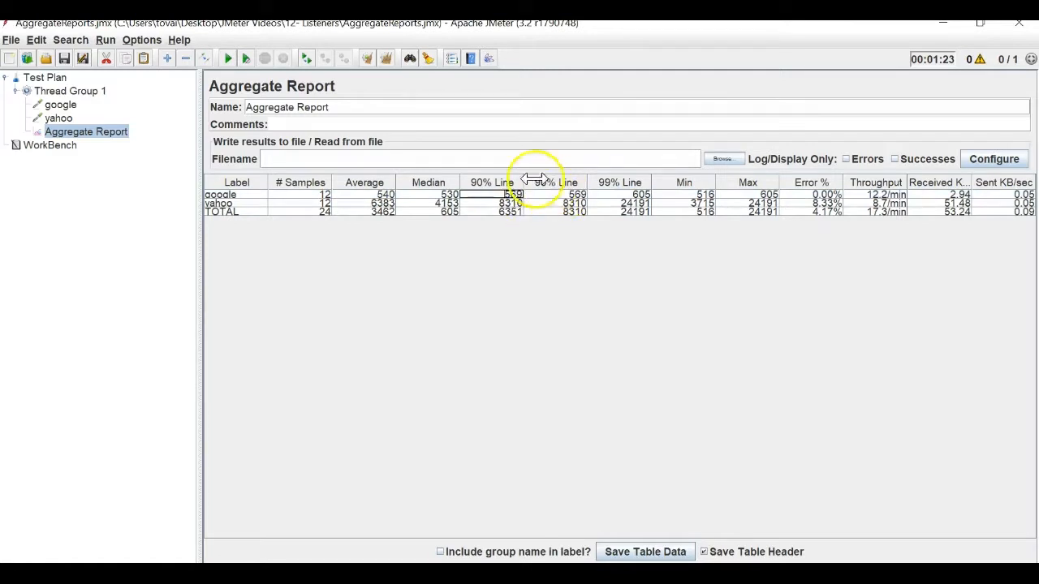
pyautogui.click(574, 206)
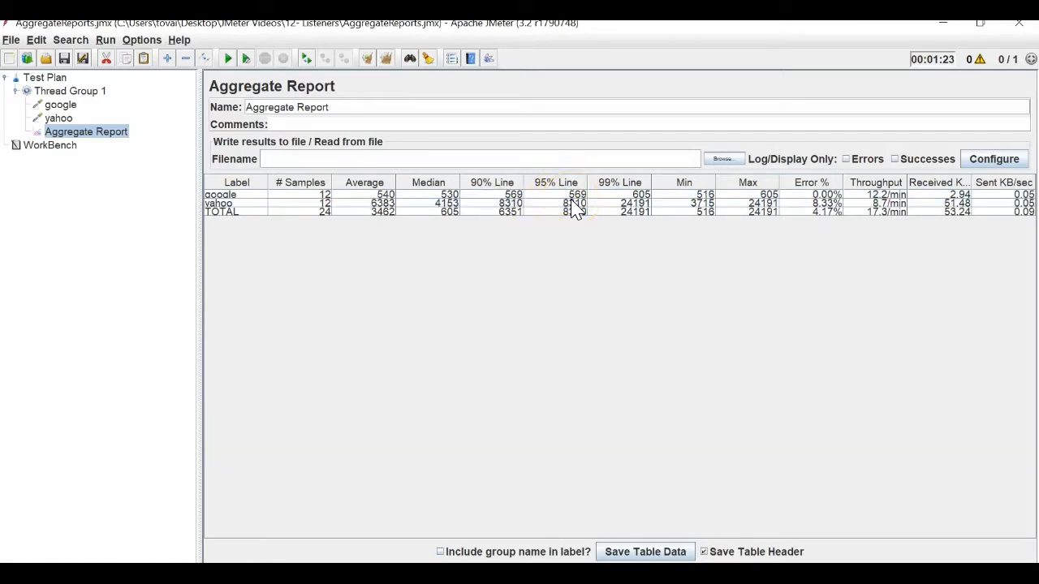
pyautogui.click(567, 195)
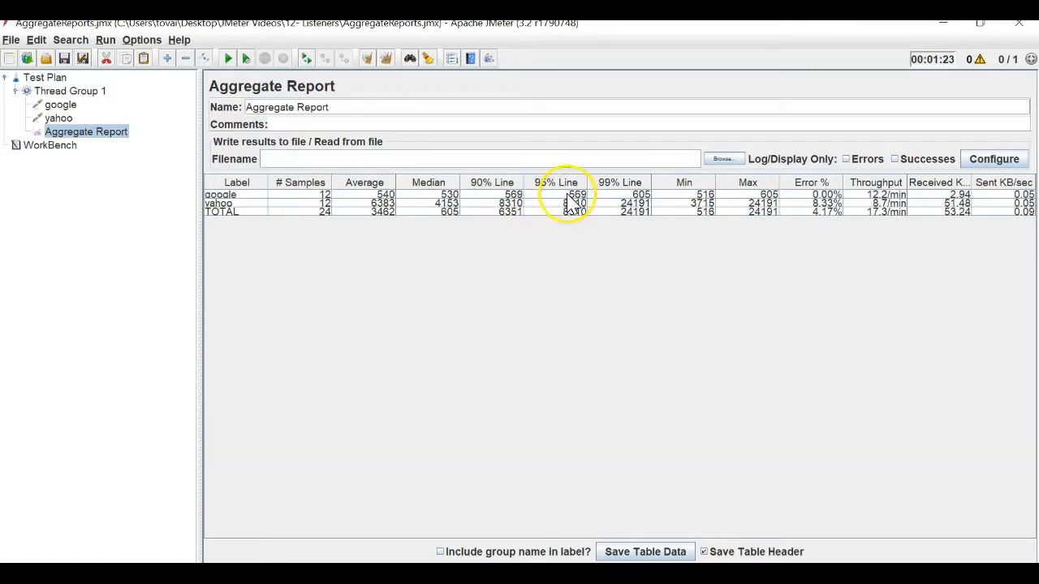
pyautogui.click(625, 196)
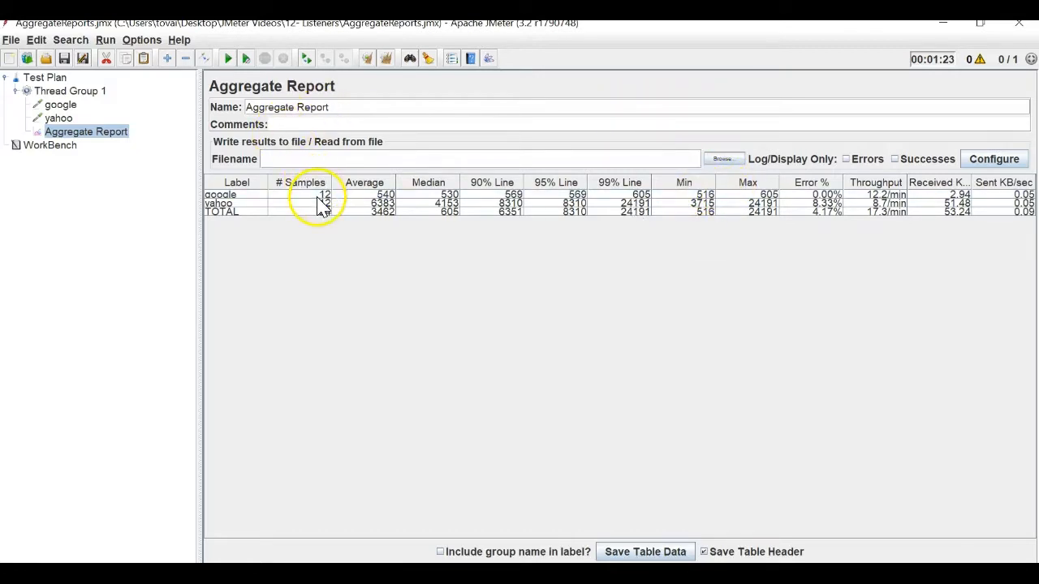
# Compare the Min and Max response times of the google and yahoo requests in the Aggregate Report
pyautogui.click(695, 198)
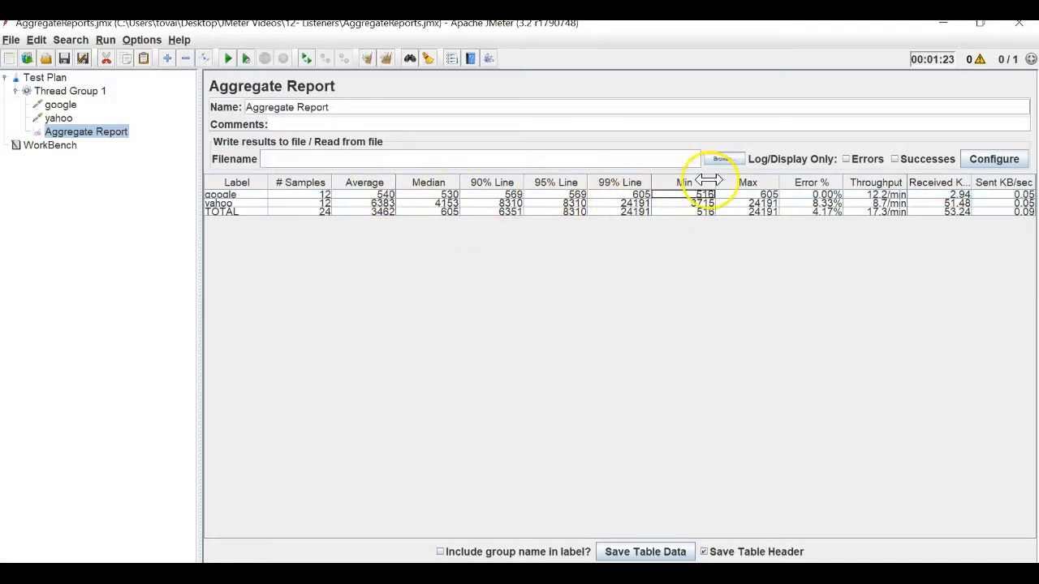
pyautogui.click(750, 196)
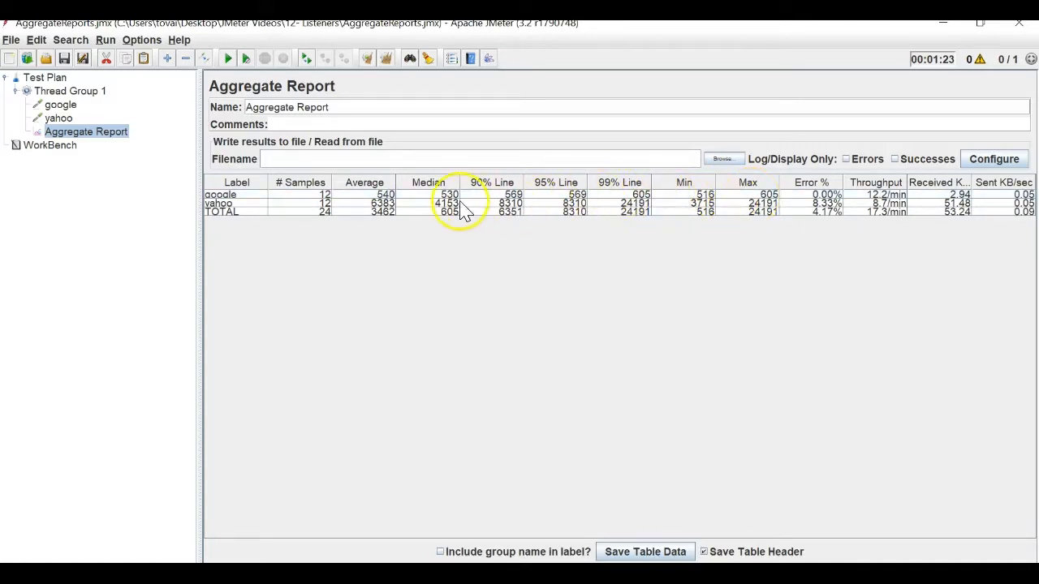
pyautogui.click(758, 198)
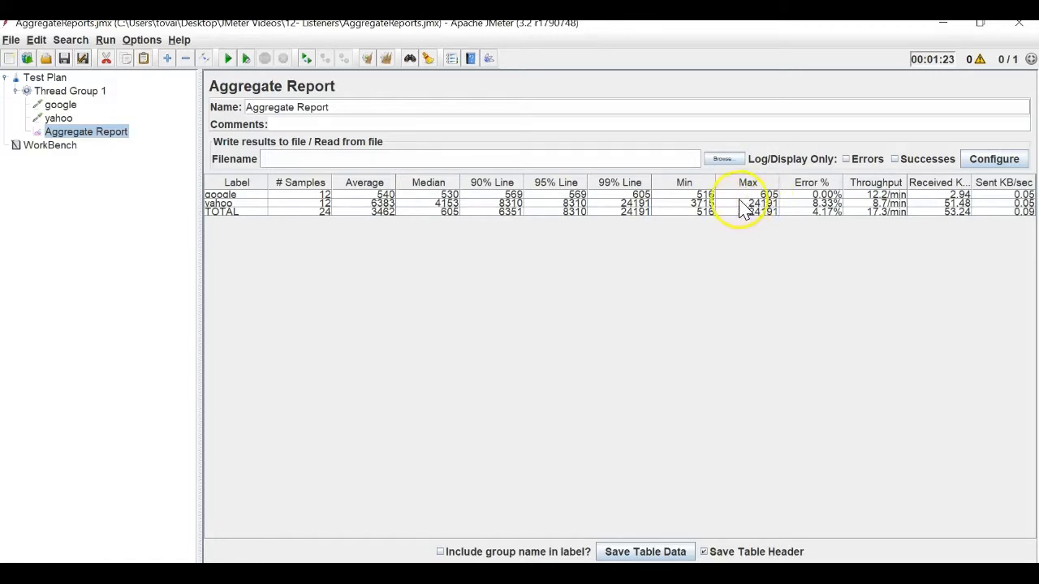
pyautogui.click(751, 204)
pyautogui.click(758, 206)
# Examine the Error % and Throughput columns of the Aggregate Report and view its results-file chooser without picking a file
pyautogui.click(816, 197)
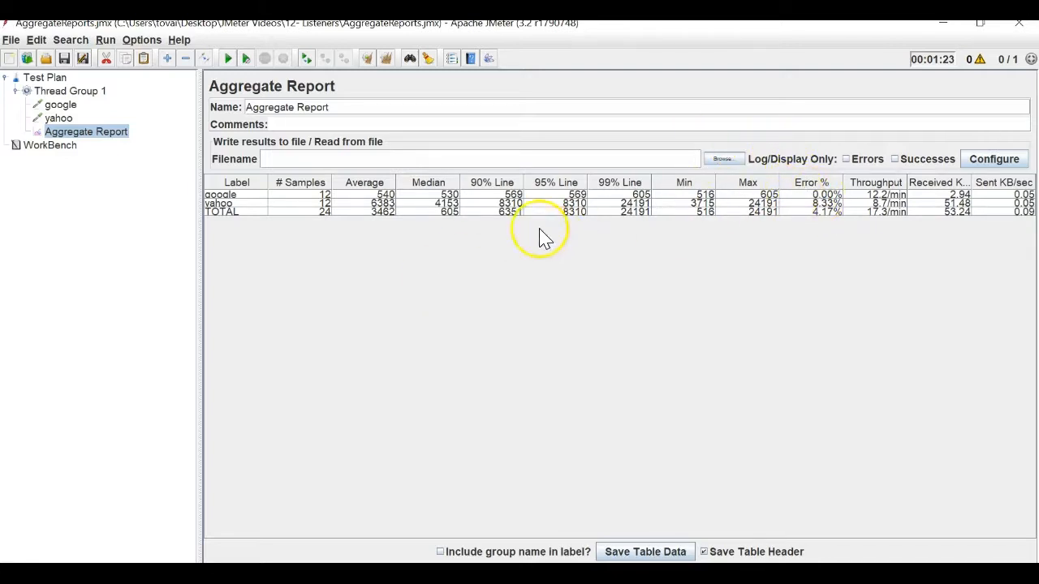
pyautogui.click(826, 204)
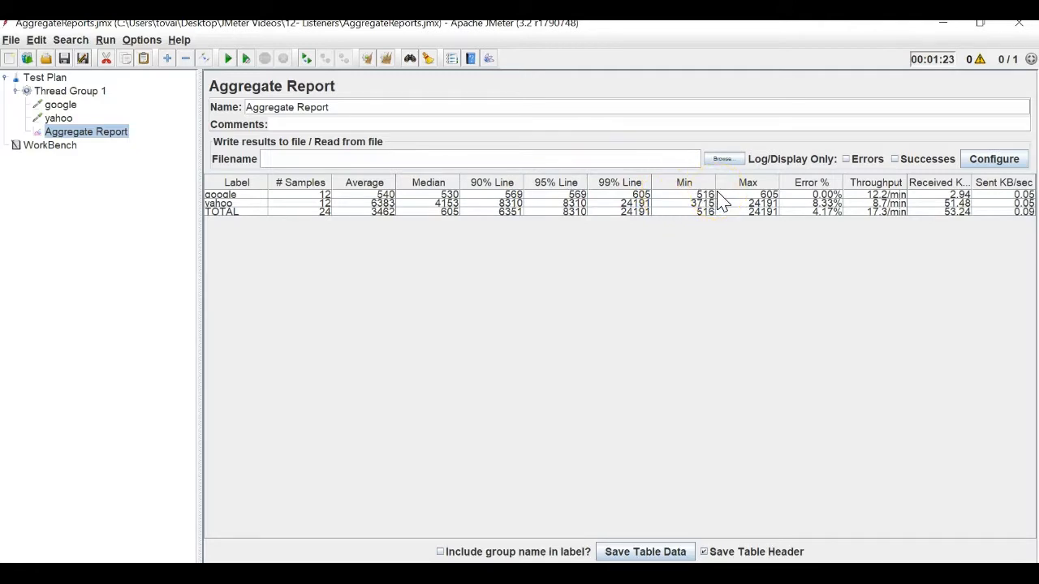
pyautogui.click(811, 199)
pyautogui.click(875, 199)
pyautogui.click(725, 161)
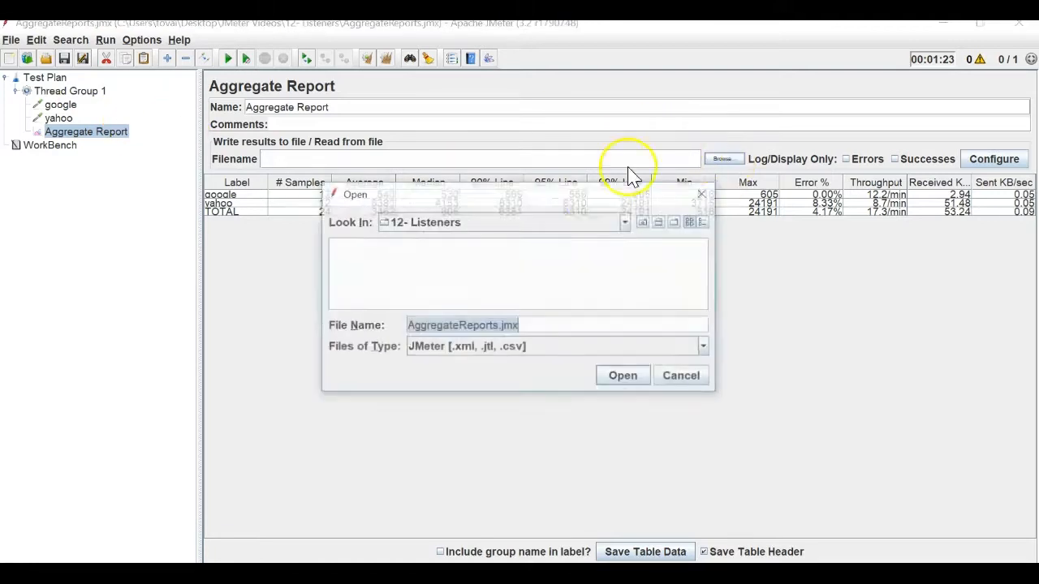
pyautogui.click(703, 195)
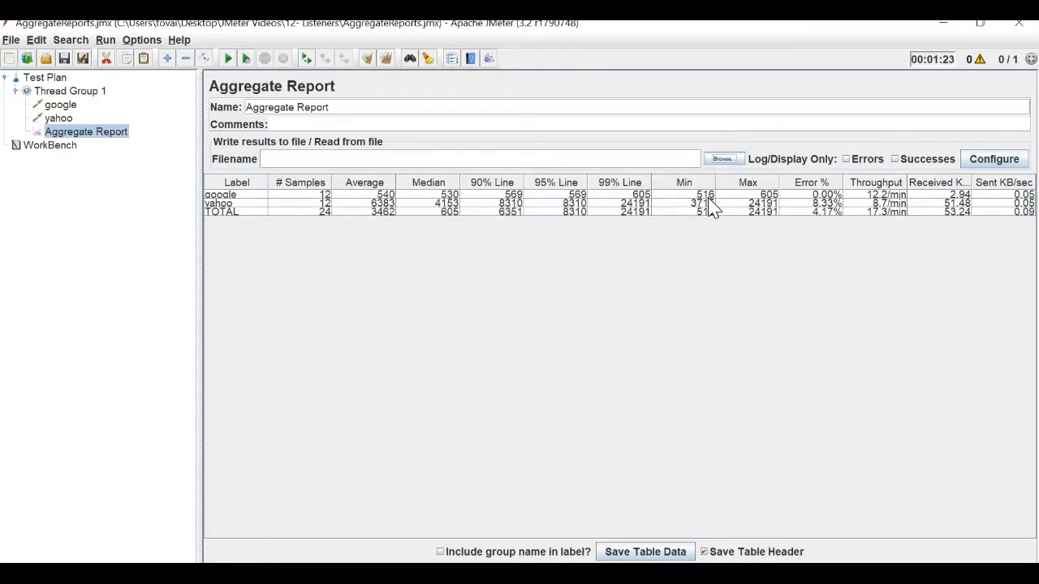
# Add an Aggregate Graph listener to Thread Group 1
pyautogui.rightClick(60, 91)
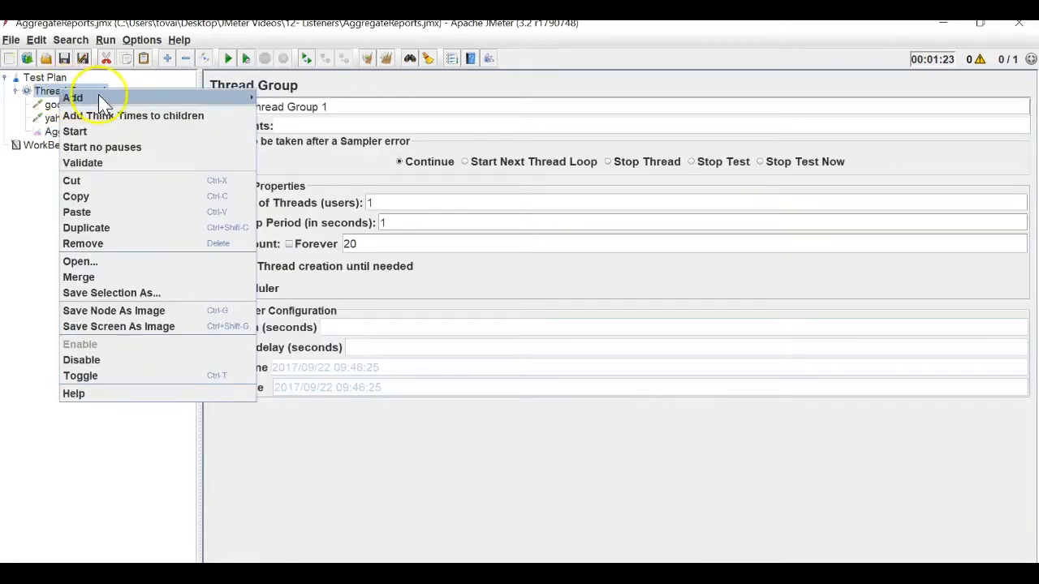
pyautogui.moveTo(227, 97)
pyautogui.moveTo(305, 210)
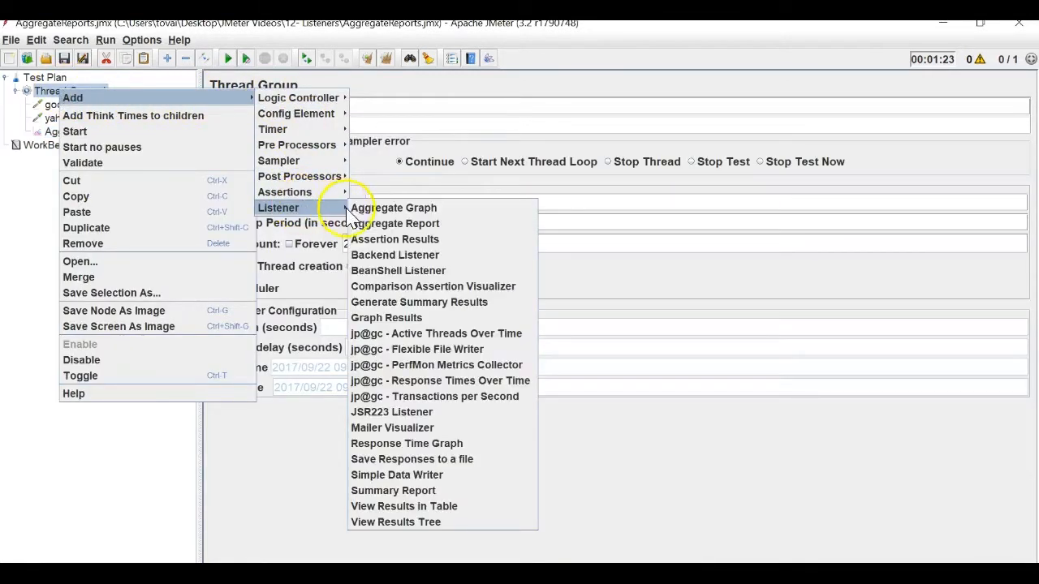
pyautogui.click(414, 209)
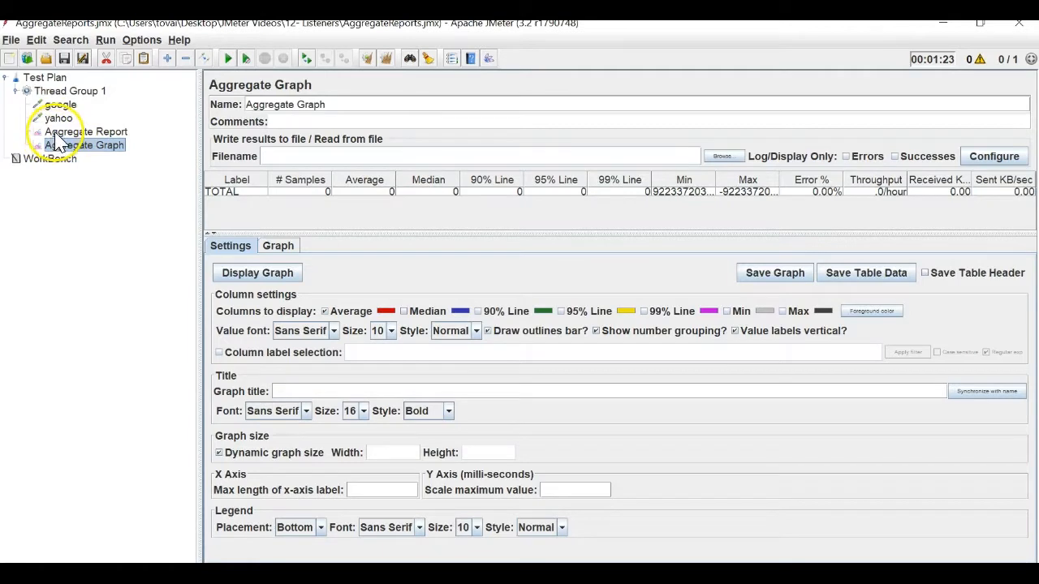
# Compare the Aggregate Report's result table with the layout of the new Aggregate Graph listener
pyautogui.click(88, 134)
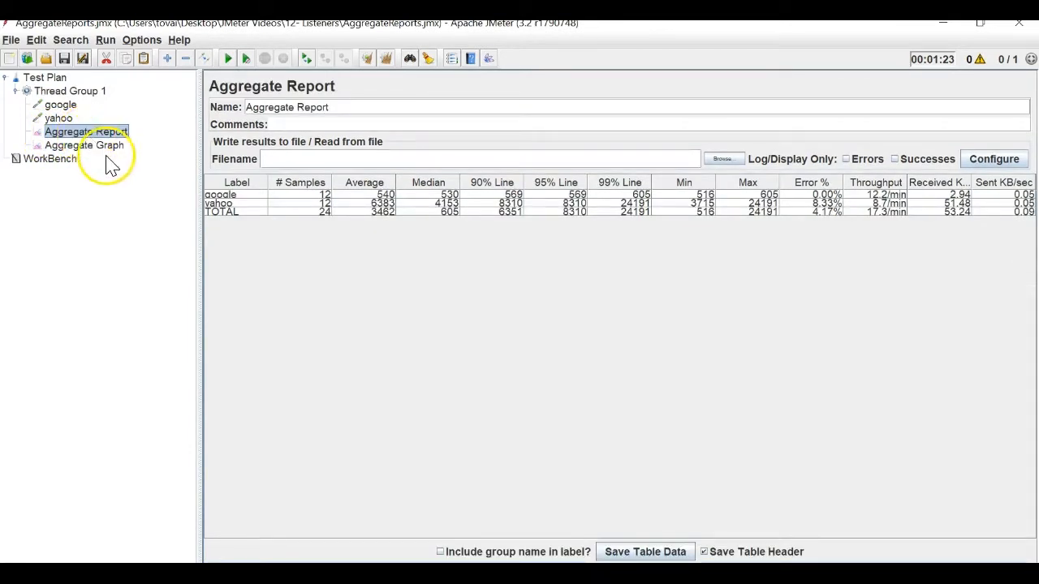
pyautogui.click(112, 148)
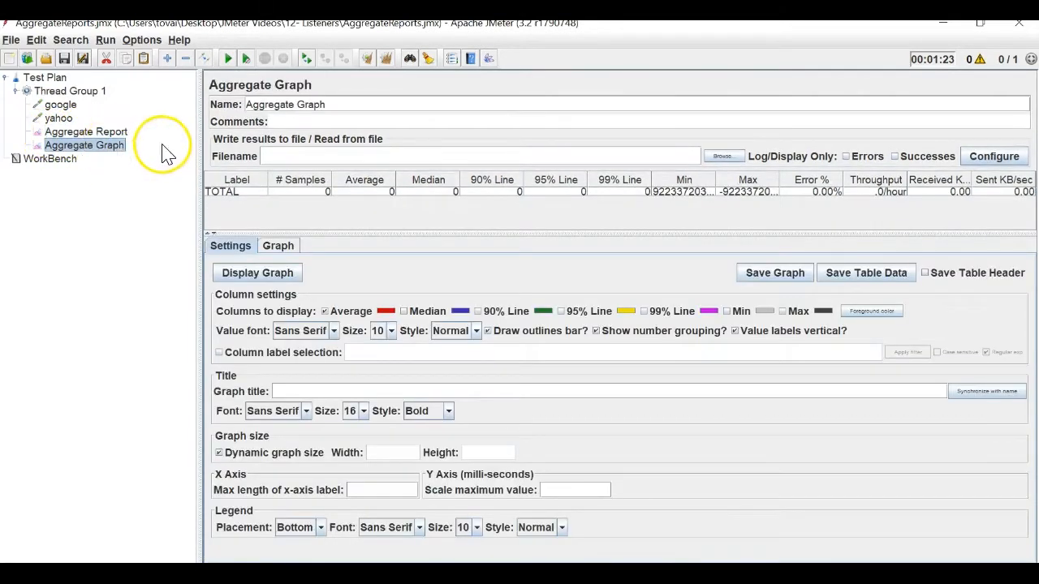
pyautogui.click(86, 135)
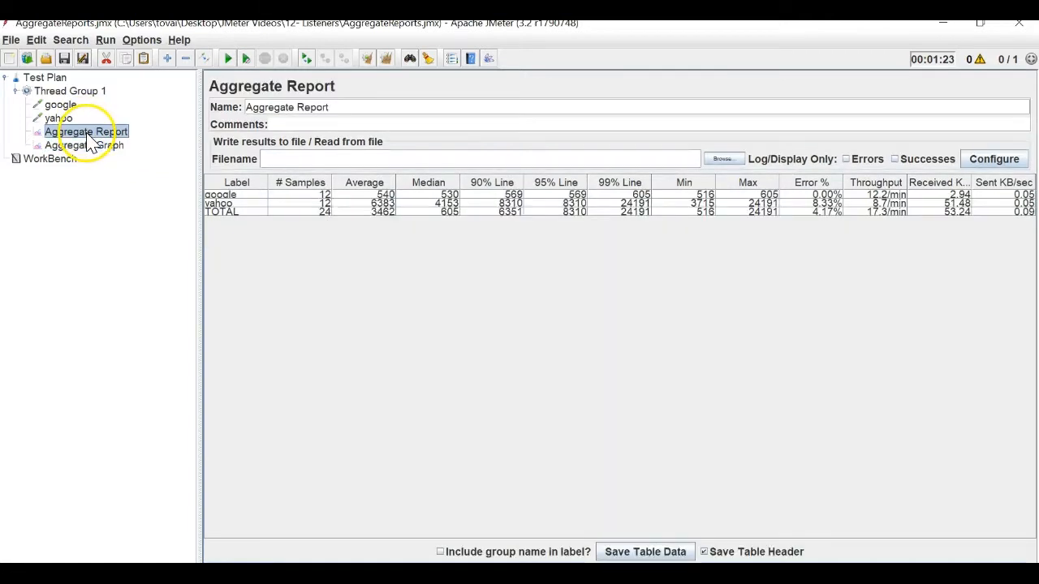
pyautogui.click(108, 155)
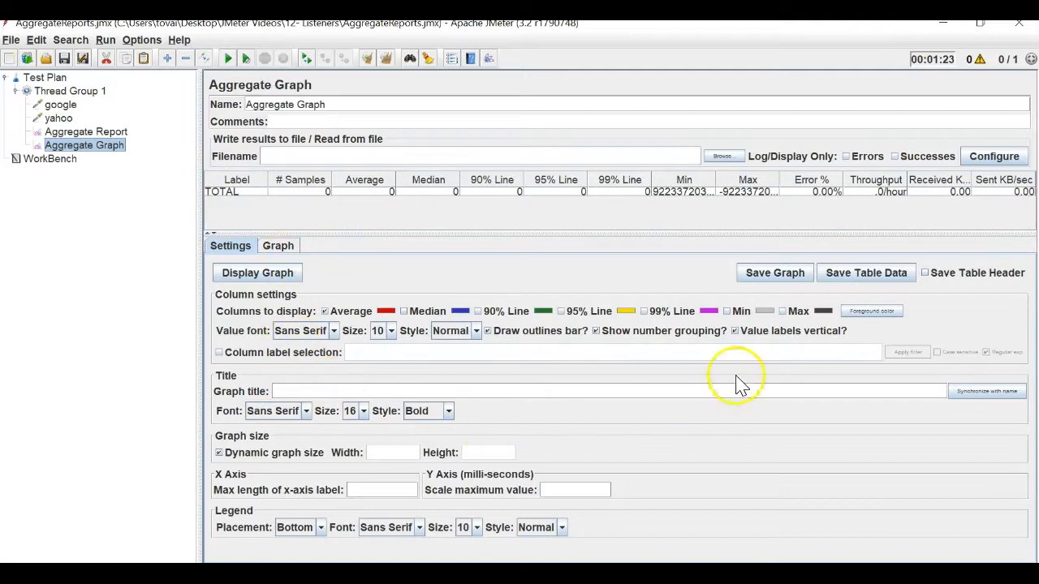
# Run the test and display the Aggregate Graph chart of the incoming results
pyautogui.click(228, 60)
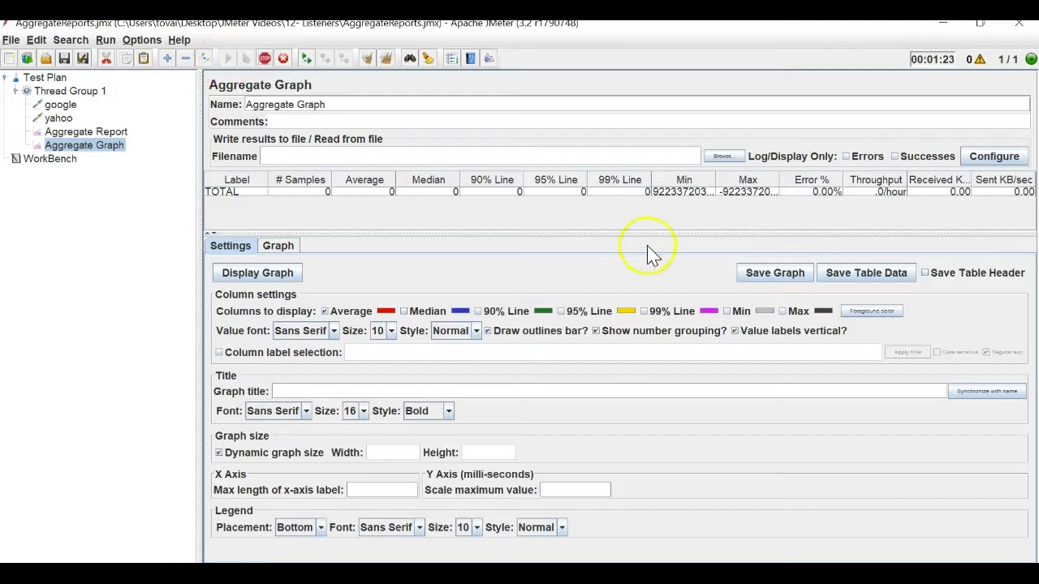
pyautogui.click(284, 274)
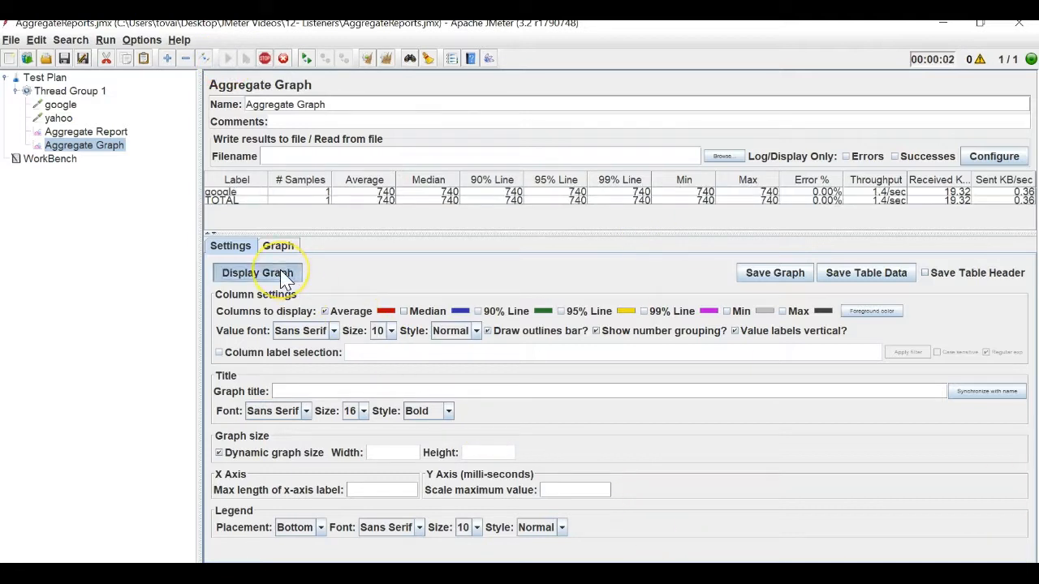
pyautogui.click(288, 250)
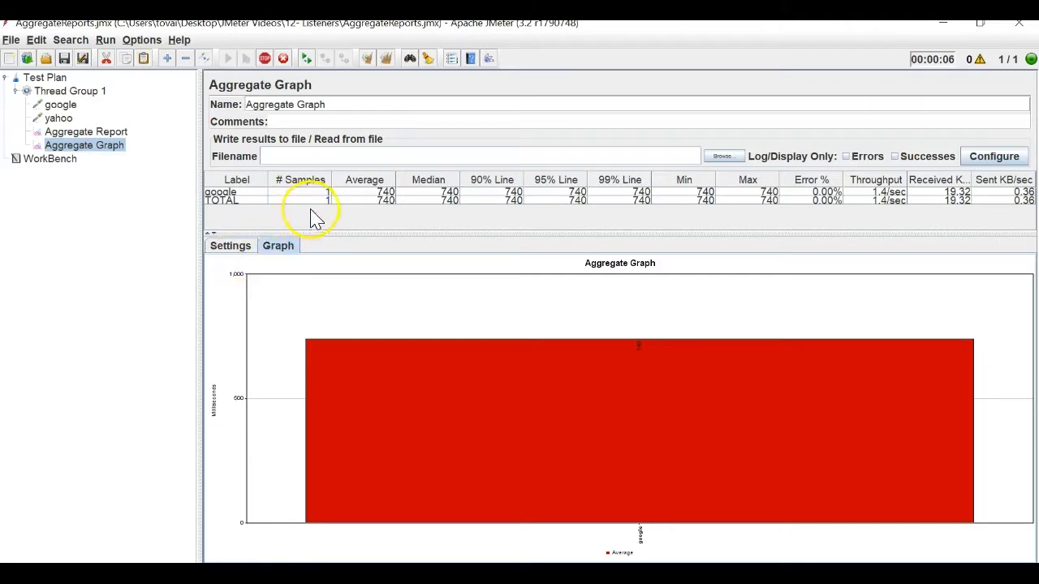
# Monitor the refreshed google and yahoo average bars in the Aggregate Graph during the run, and stop the test
pyautogui.click(230, 247)
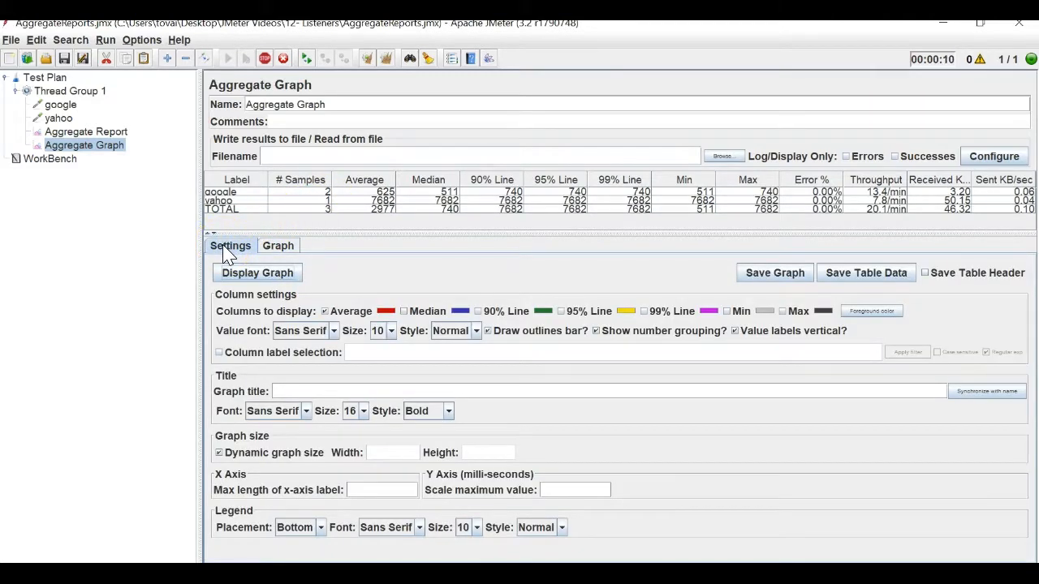
pyautogui.click(273, 248)
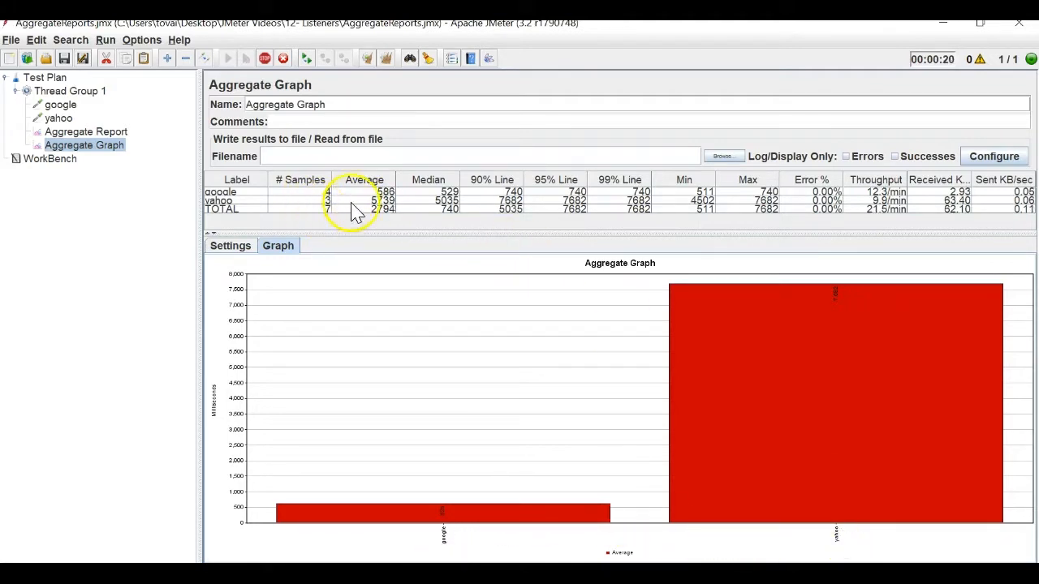
pyautogui.click(232, 247)
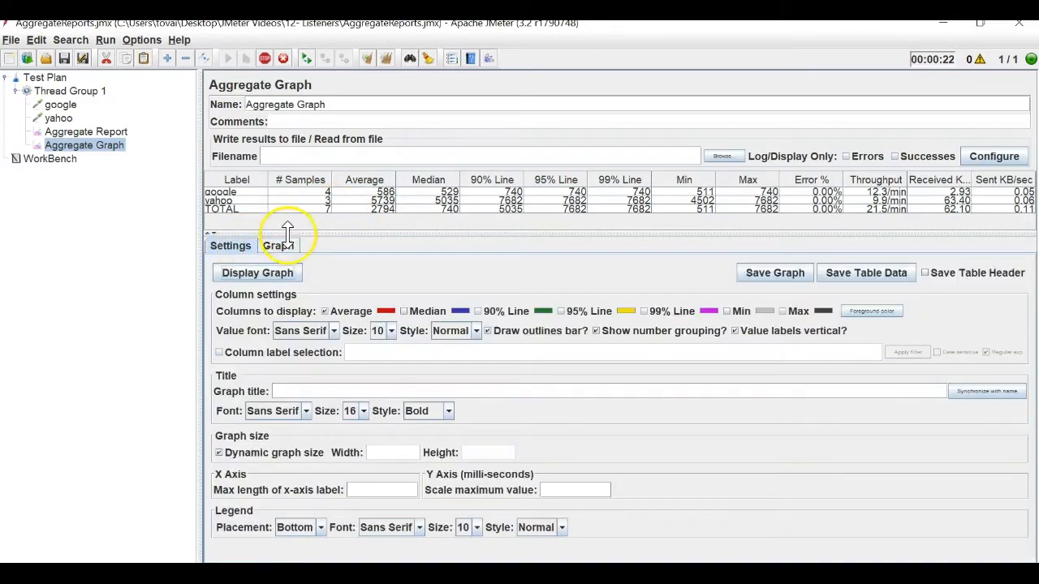
pyautogui.click(278, 250)
pyautogui.click(247, 248)
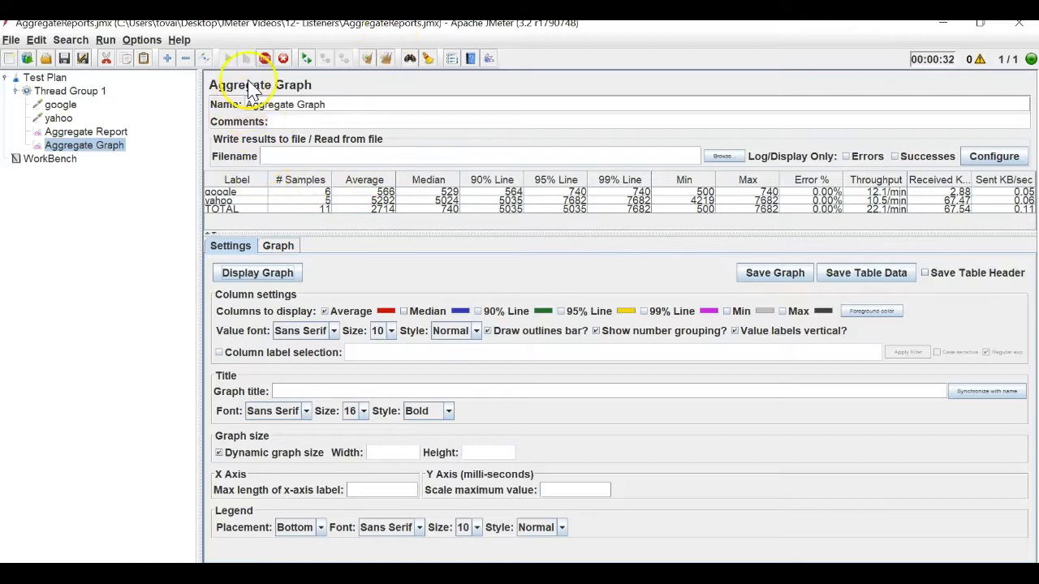
pyautogui.click(267, 59)
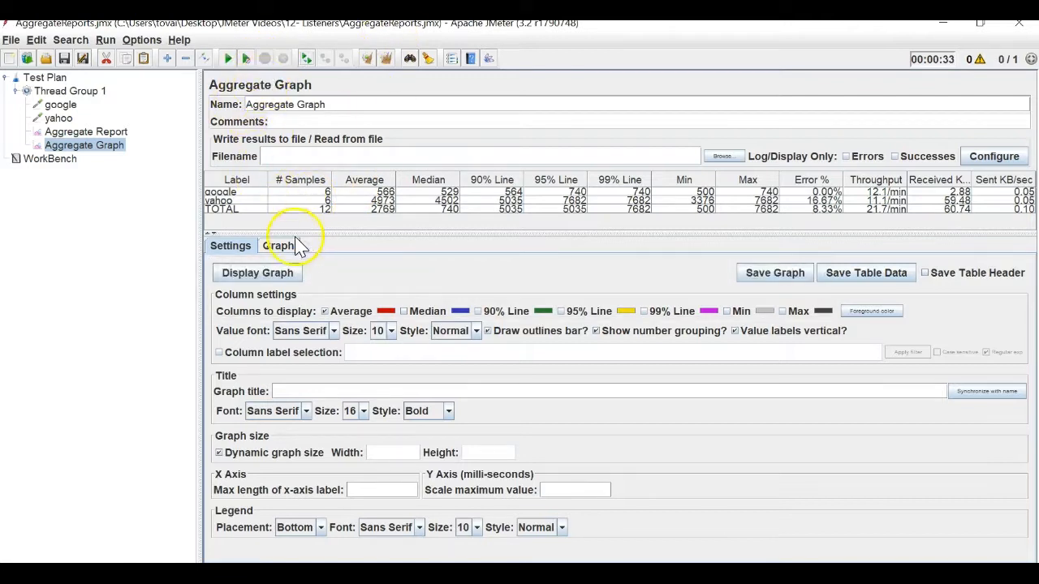
# Examine the Aggregate Graph's google and yahoo bars after the run, along with its settings for the columns to display
pyautogui.click(280, 246)
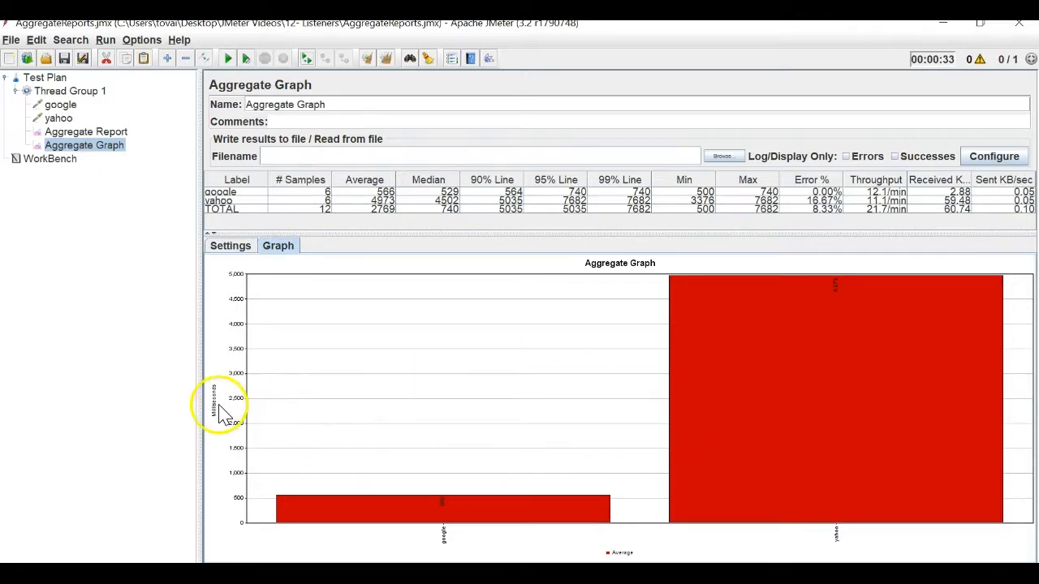
pyautogui.click(233, 247)
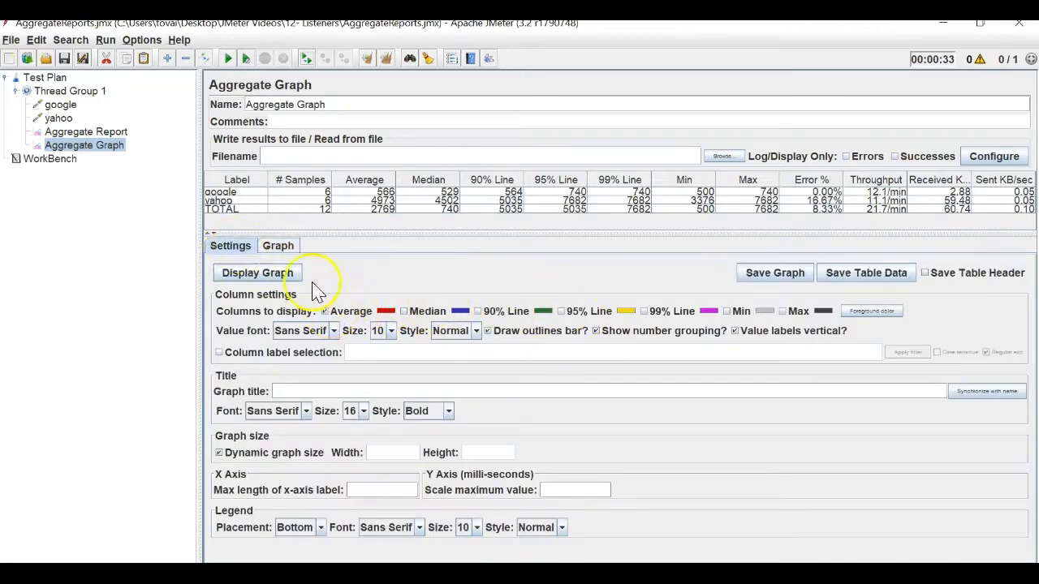
pyautogui.click(278, 246)
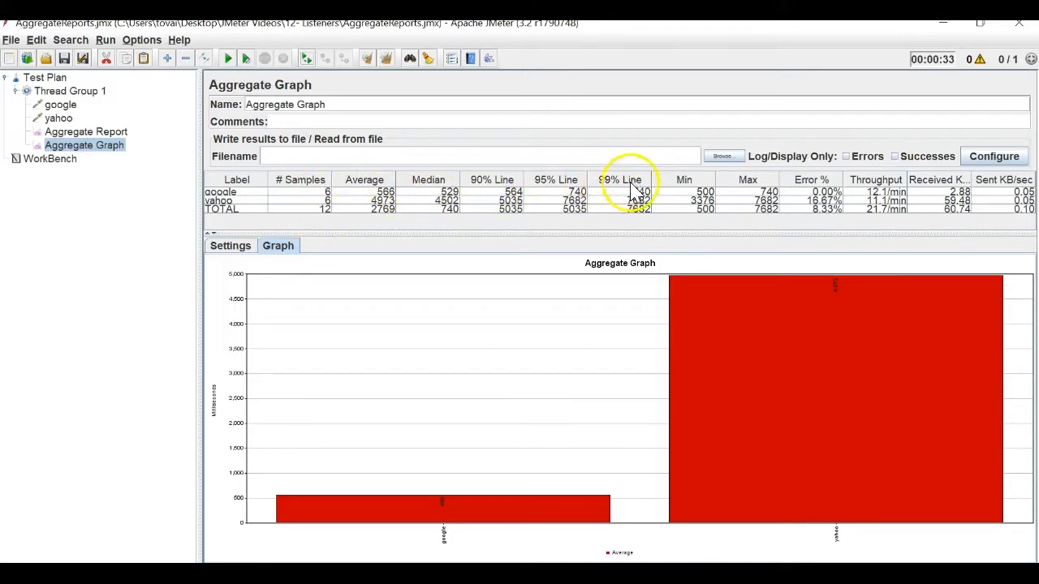
pyautogui.click(236, 247)
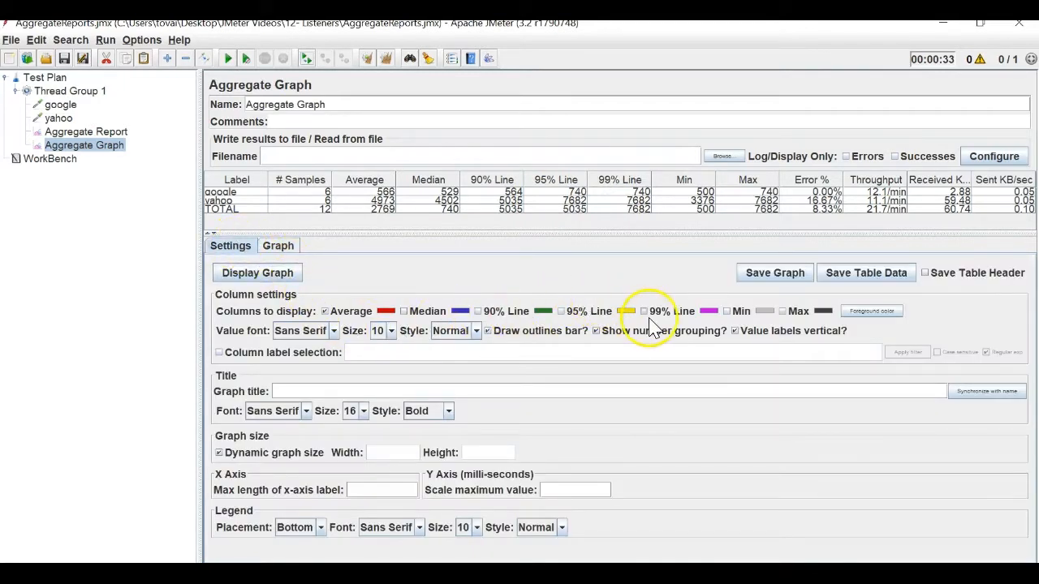
# Show the 99% Line column in the Aggregate Graph chart, and save the graph to the Desktop as Aggregate Graph
pyautogui.click(276, 246)
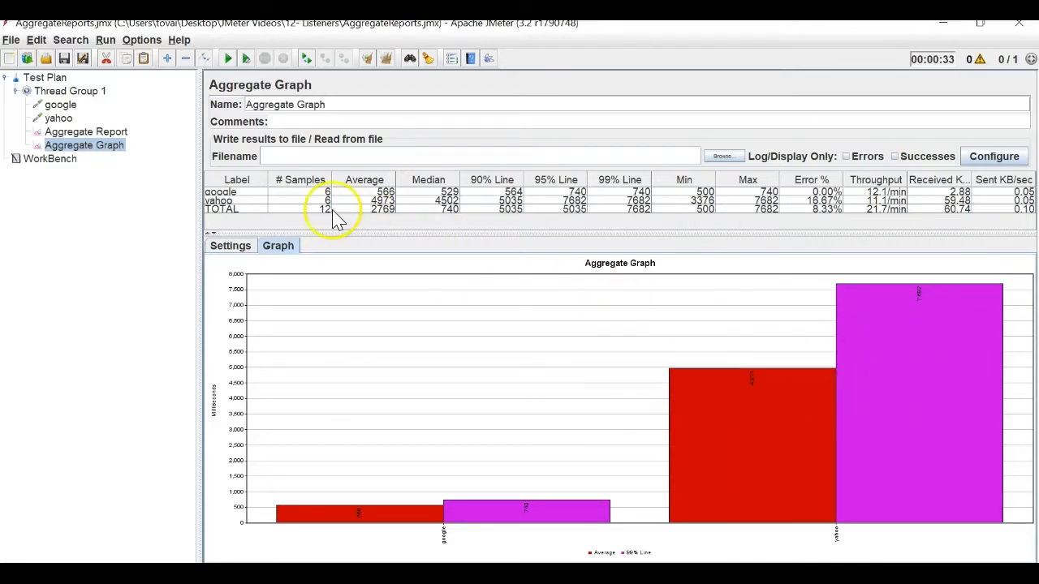
pyautogui.click(235, 247)
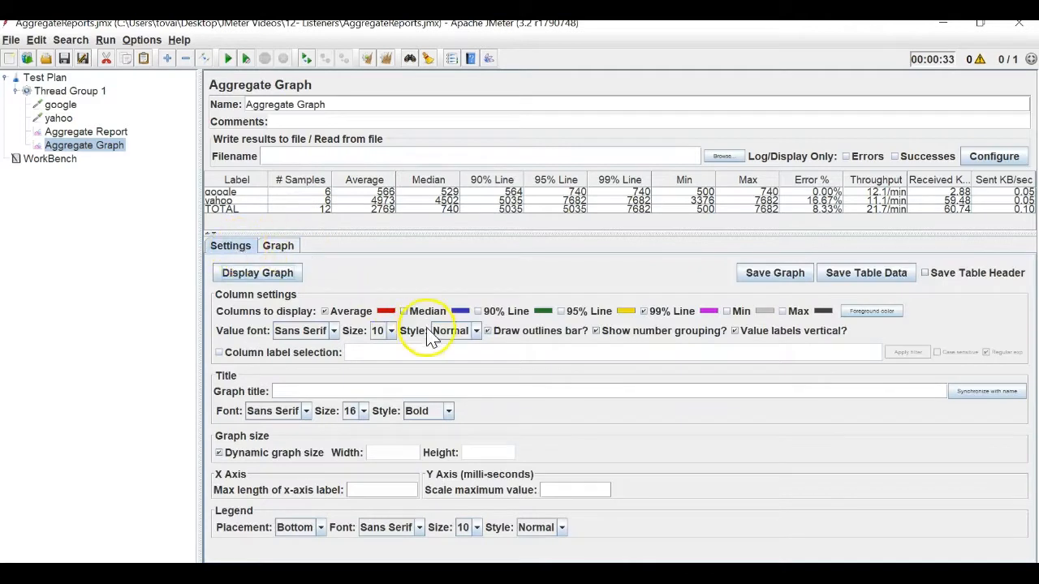
pyautogui.click(777, 274)
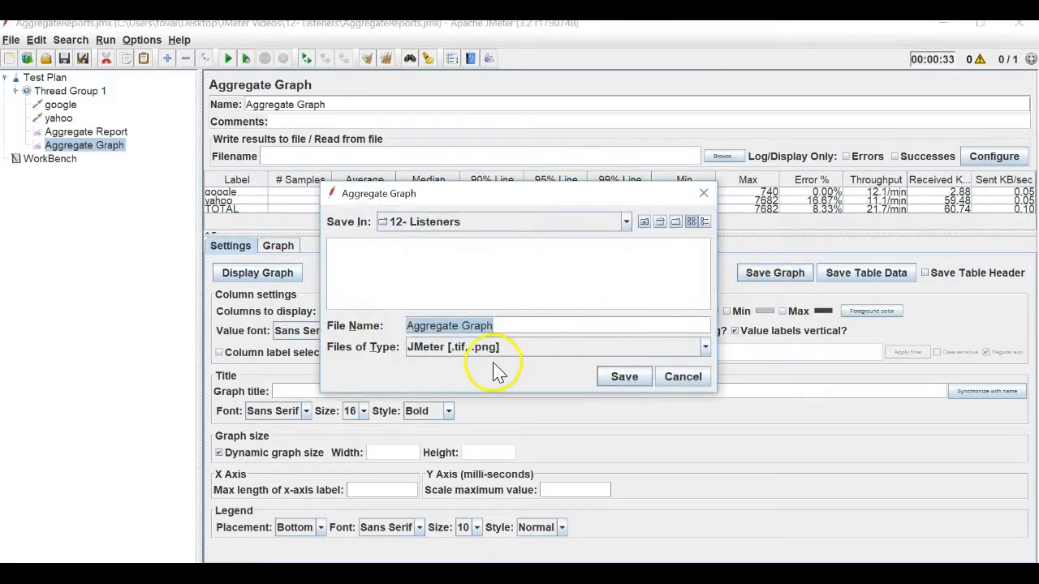
pyautogui.click(447, 258)
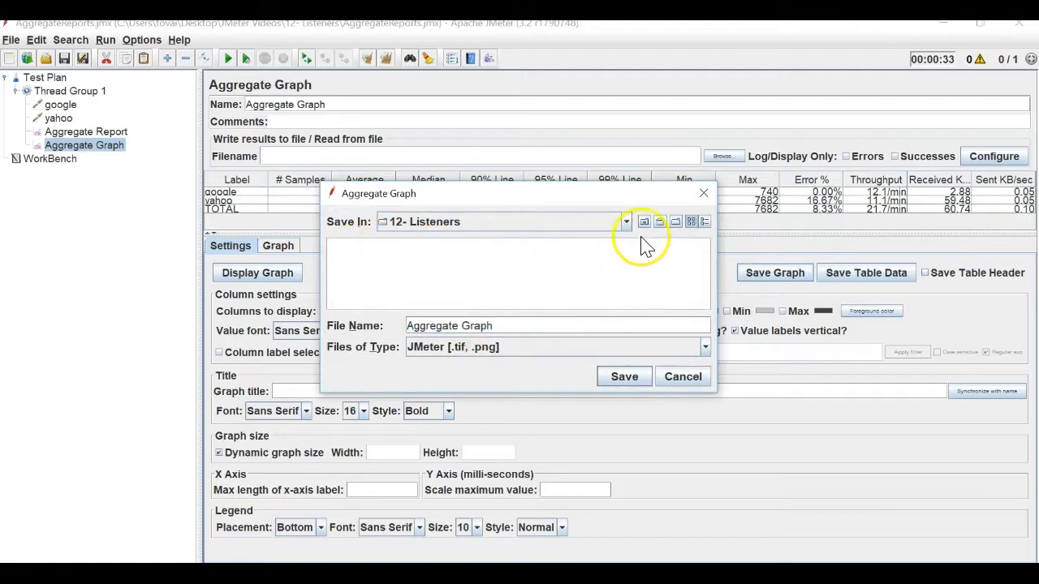
pyautogui.click(660, 226)
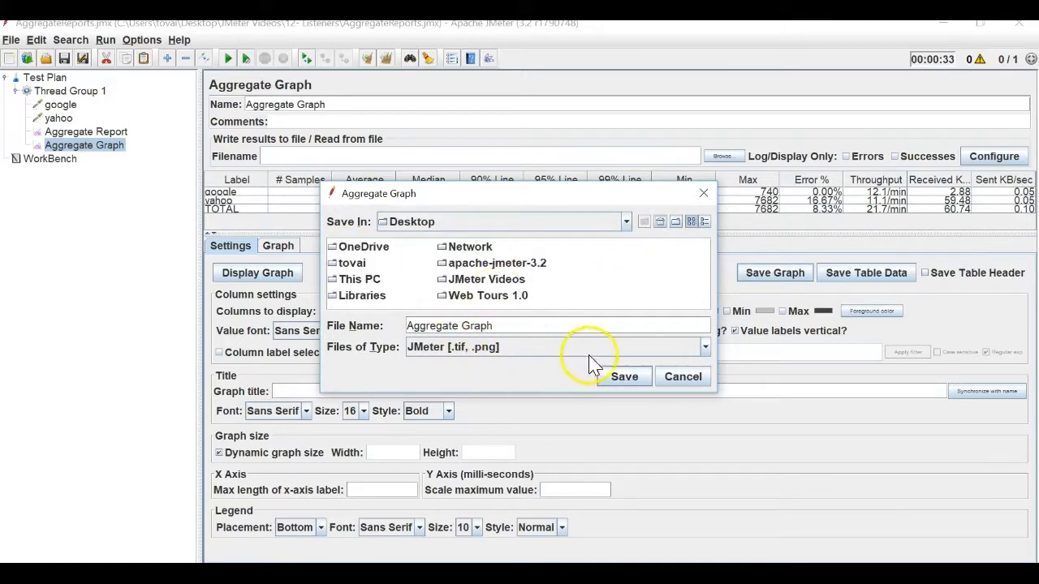
pyautogui.click(621, 377)
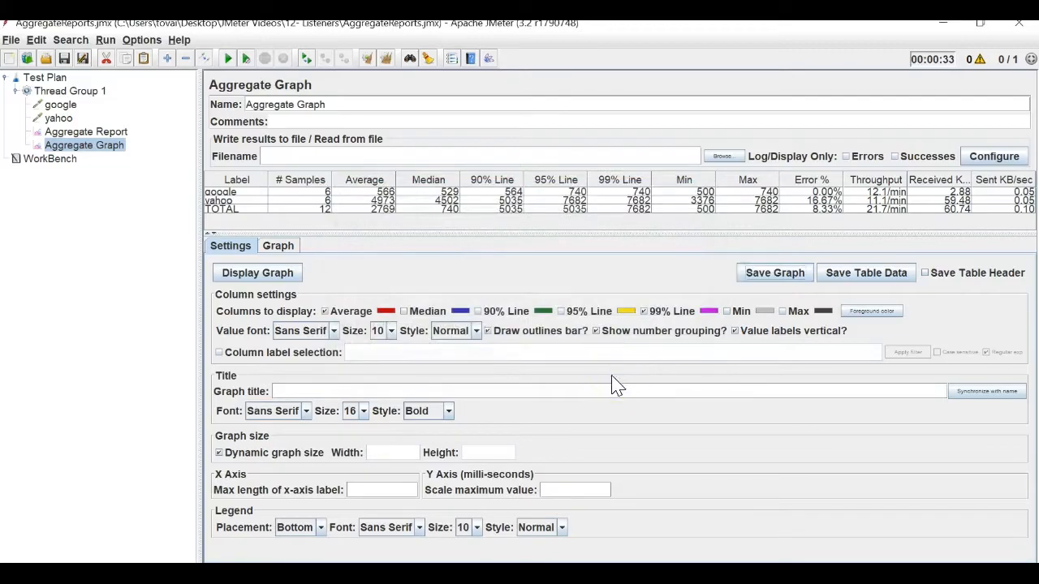
# Switch to Microsoft Office Picture Manager by opening the saved Aggregate Graph image from the desktop, and complete the Privacy Options dialog
pyautogui.press('super+d')
pyautogui.click(461, 307)
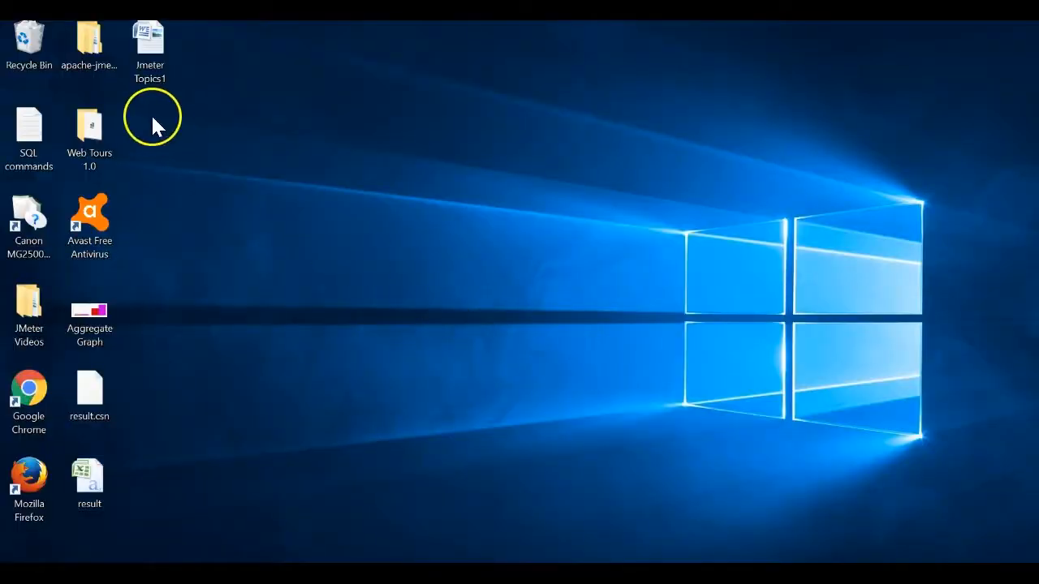
pyautogui.doubleClick(86, 333)
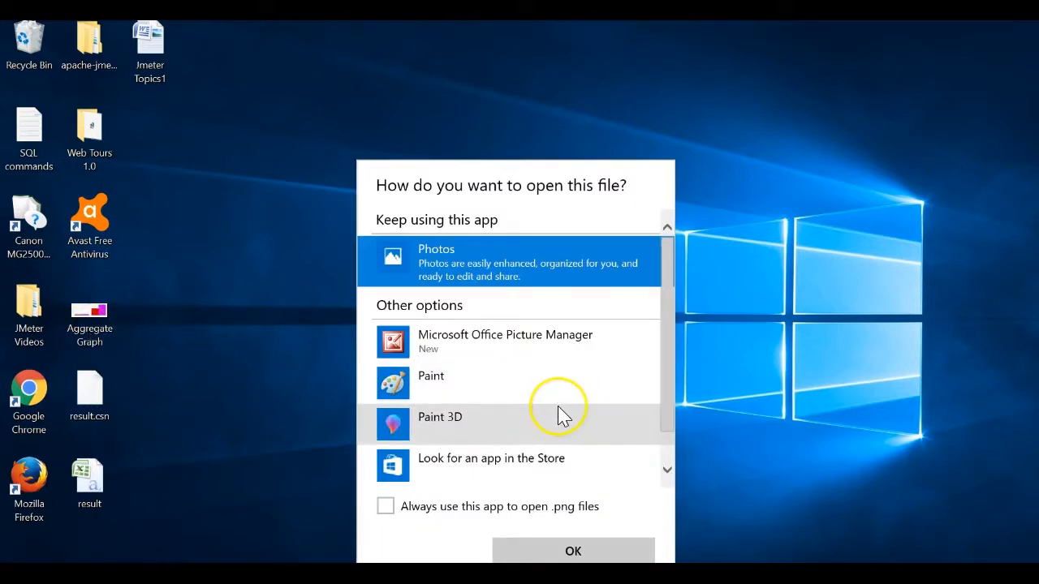
pyautogui.doubleClick(474, 347)
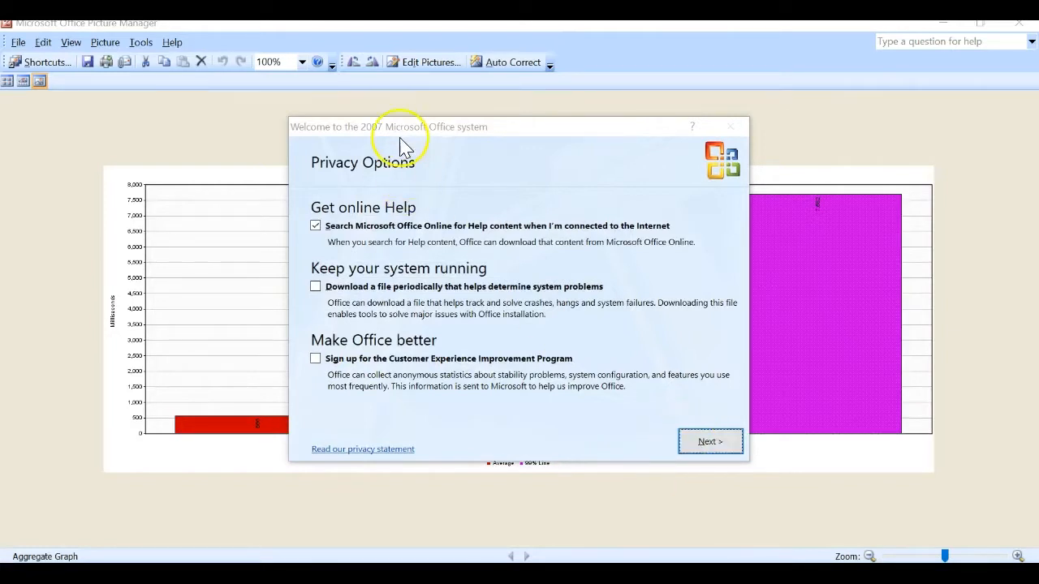
pyautogui.moveTo(404, 127); pyautogui.dragTo(474, 173)
pyautogui.click(808, 173)
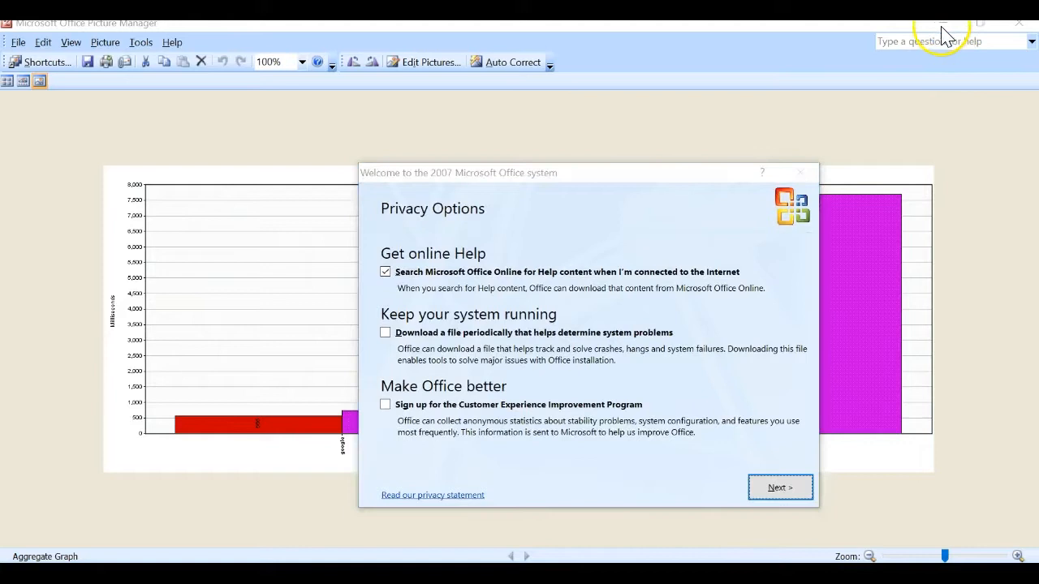
pyautogui.click(779, 488)
pyautogui.click(530, 364)
pyautogui.click(780, 488)
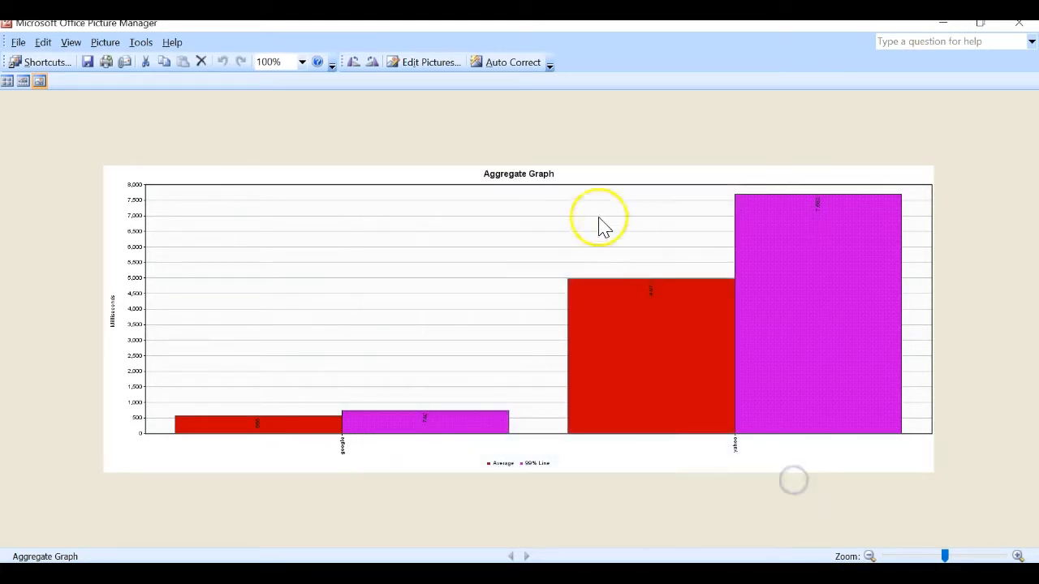
# Copy the graph image, and close Picture Manager without keeping the clipboard data
pyautogui.rightClick(447, 201)
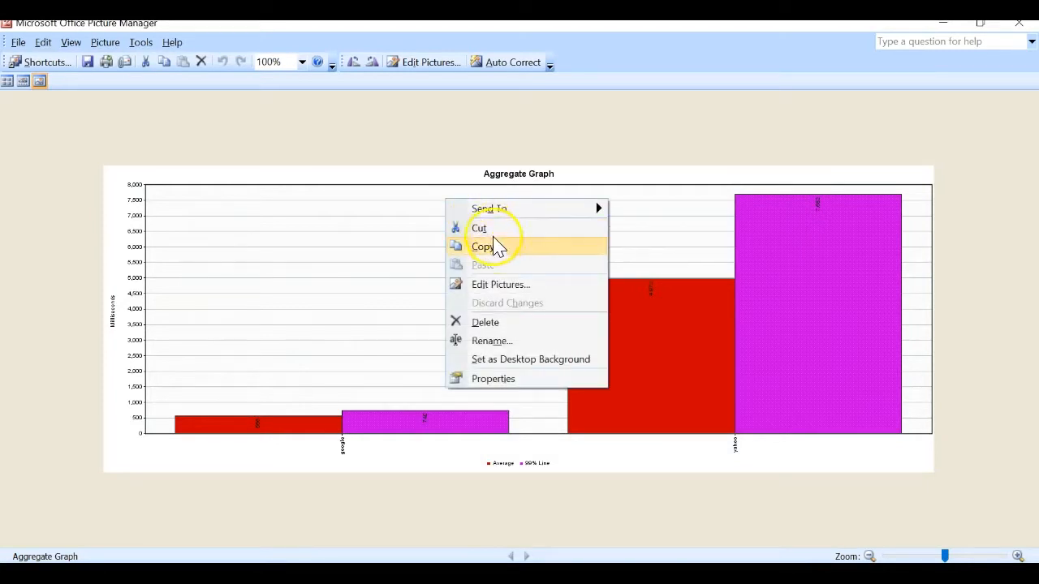
pyautogui.click(497, 247)
pyautogui.click(1018, 23)
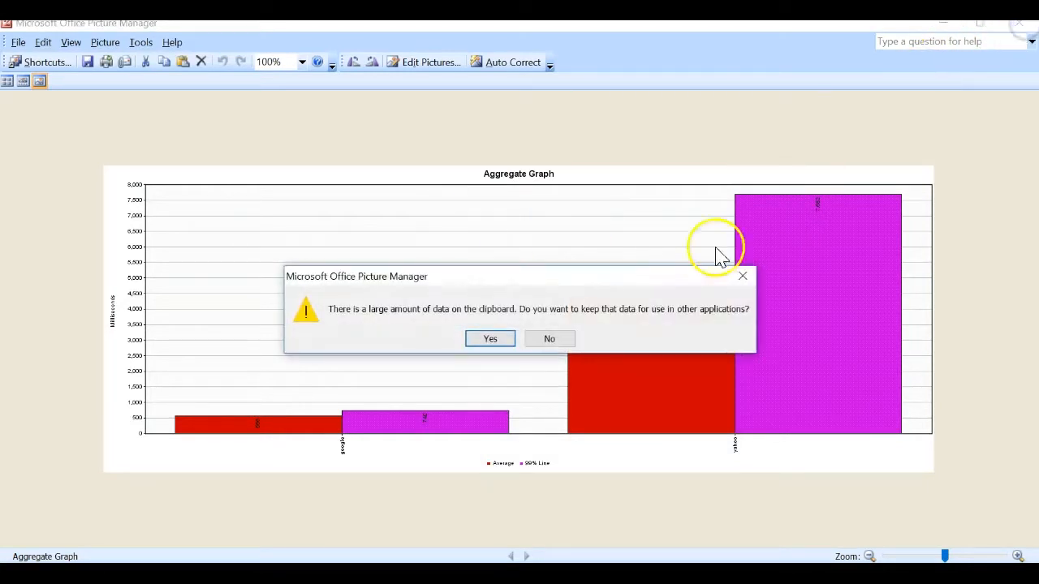
pyautogui.click(567, 339)
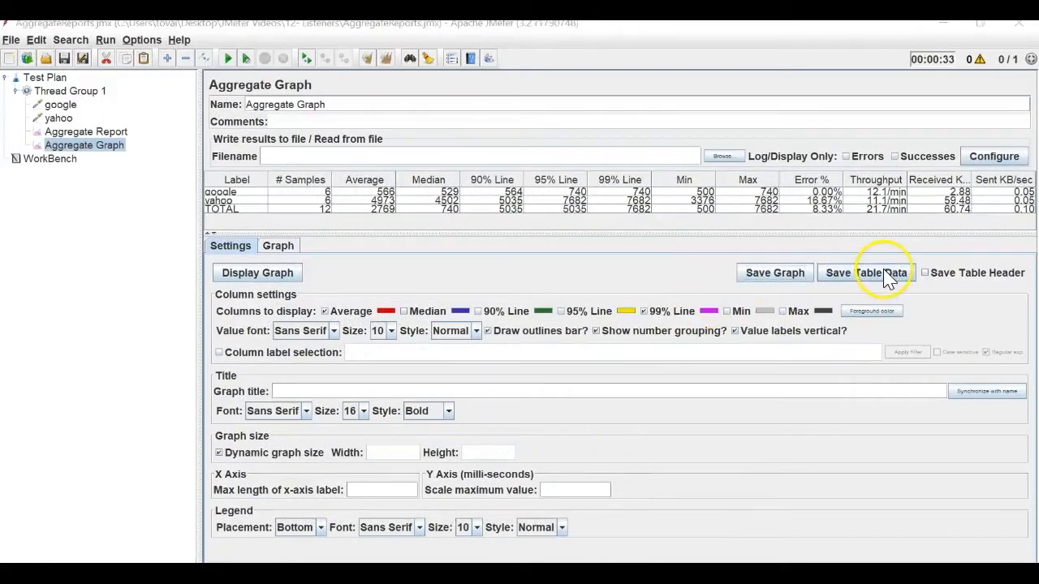
# Look at the save dialog for the Aggregate Graph's table data, and close it without saving
pyautogui.click(879, 268)
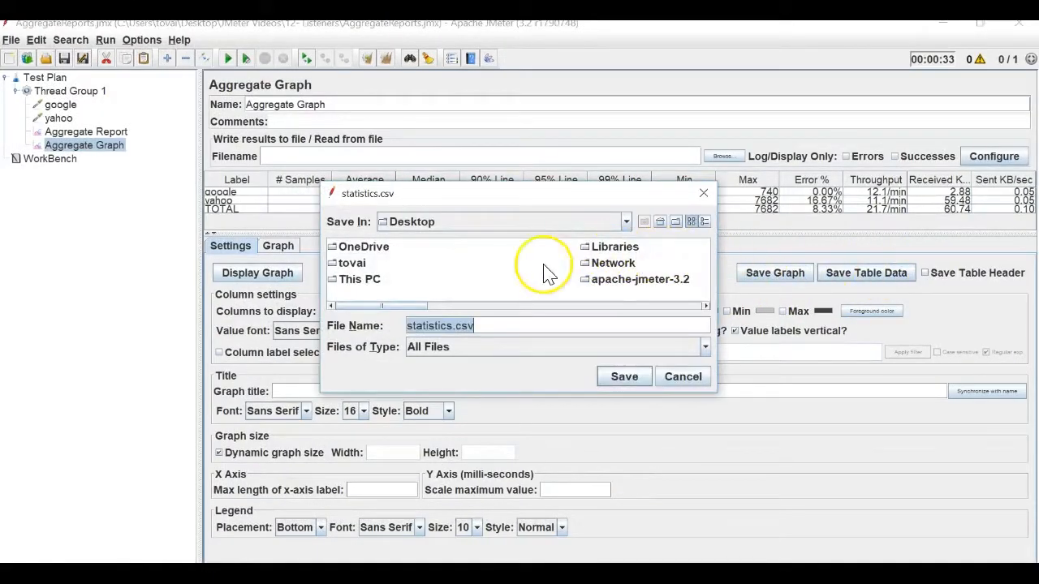
pyautogui.click(704, 193)
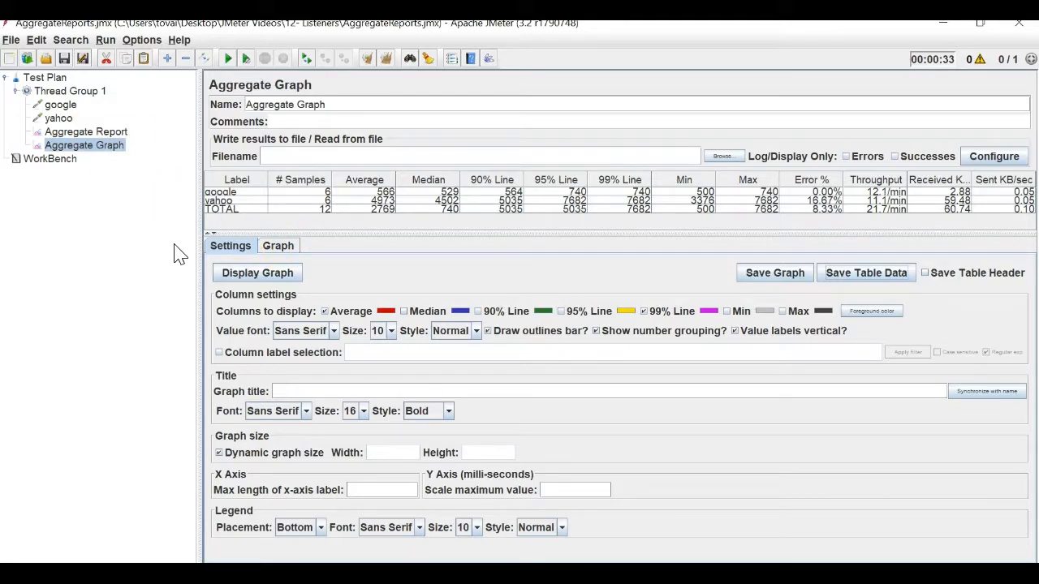
# Remove the Aggregate Report and Aggregate Graph listeners from Thread Group 1
pyautogui.keyDown('ctrl'); pyautogui.click(84, 134); pyautogui.keyUp('ctrl')
pyautogui.rightClick(86, 138)
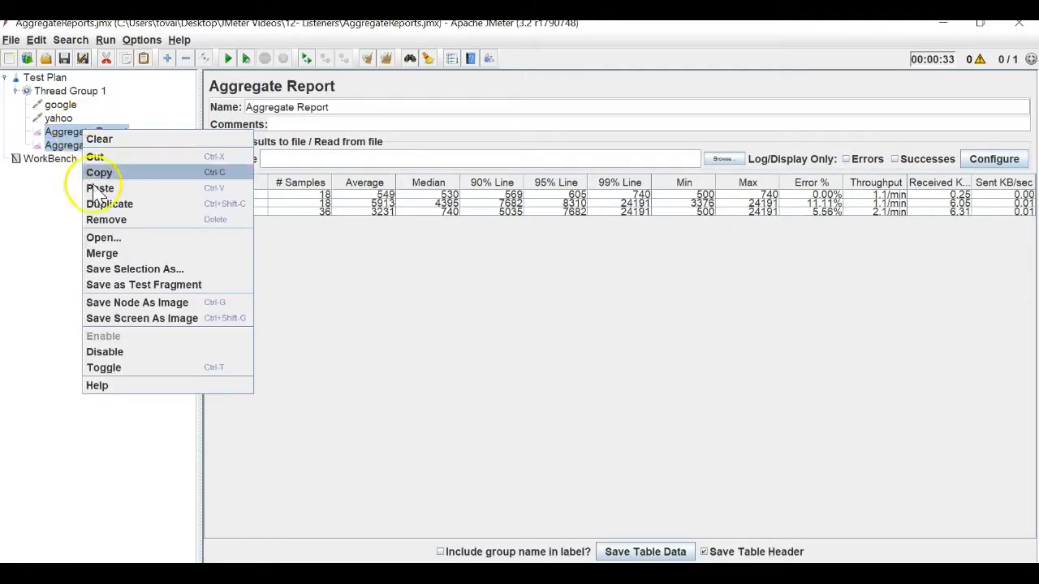
pyautogui.click(99, 219)
pyautogui.click(501, 308)
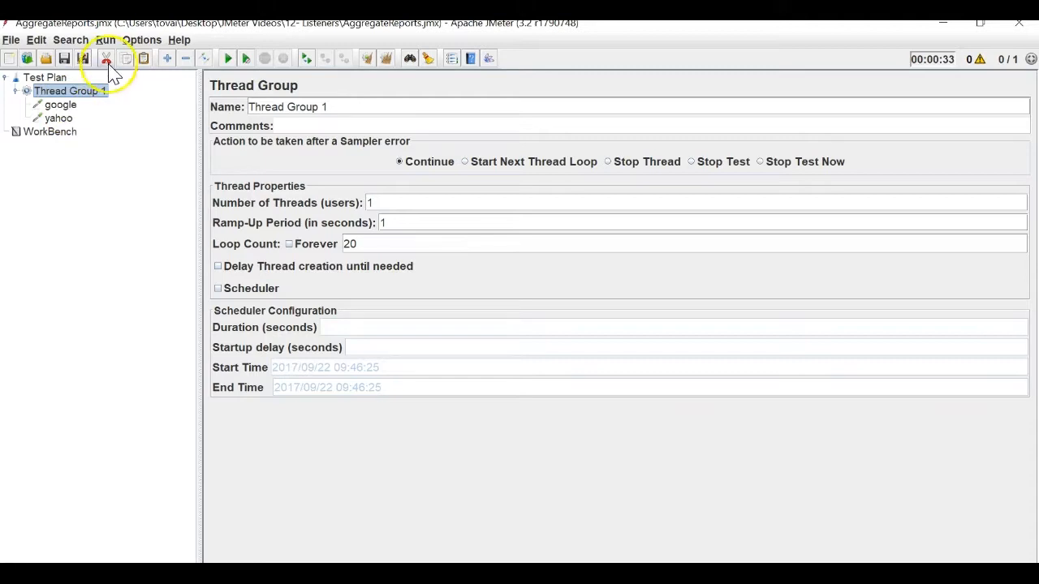
# Add a Simple Data Writer listener to Thread Group 1
pyautogui.rightClick(99, 95)
pyautogui.moveTo(163, 103)
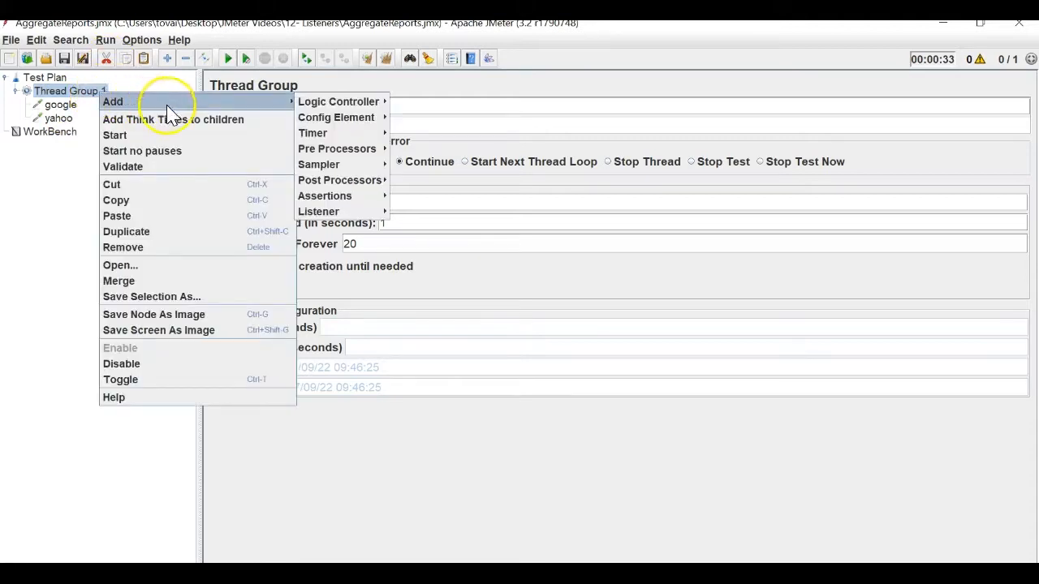
pyautogui.moveTo(378, 214)
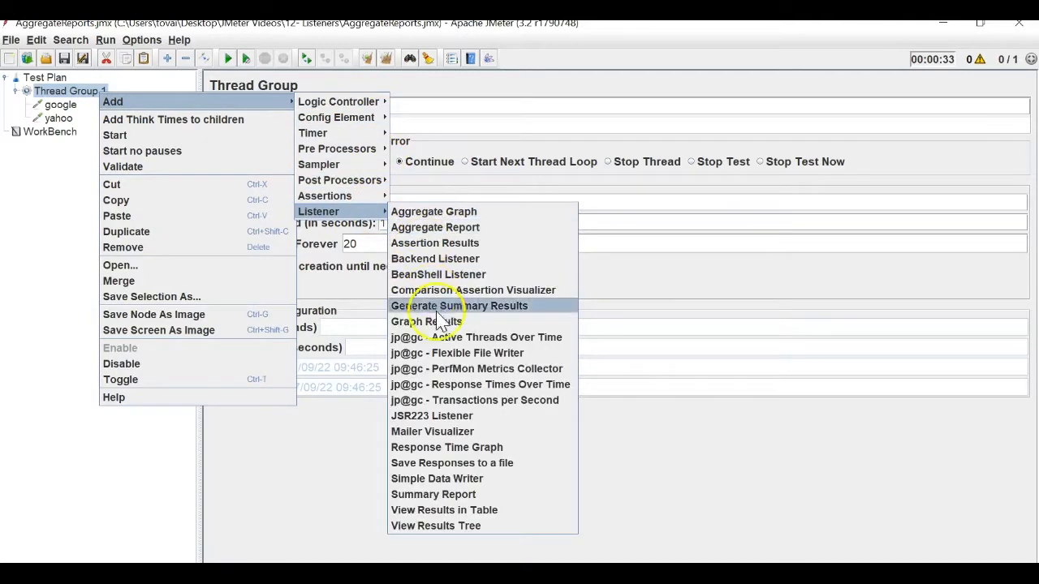
pyautogui.click(464, 479)
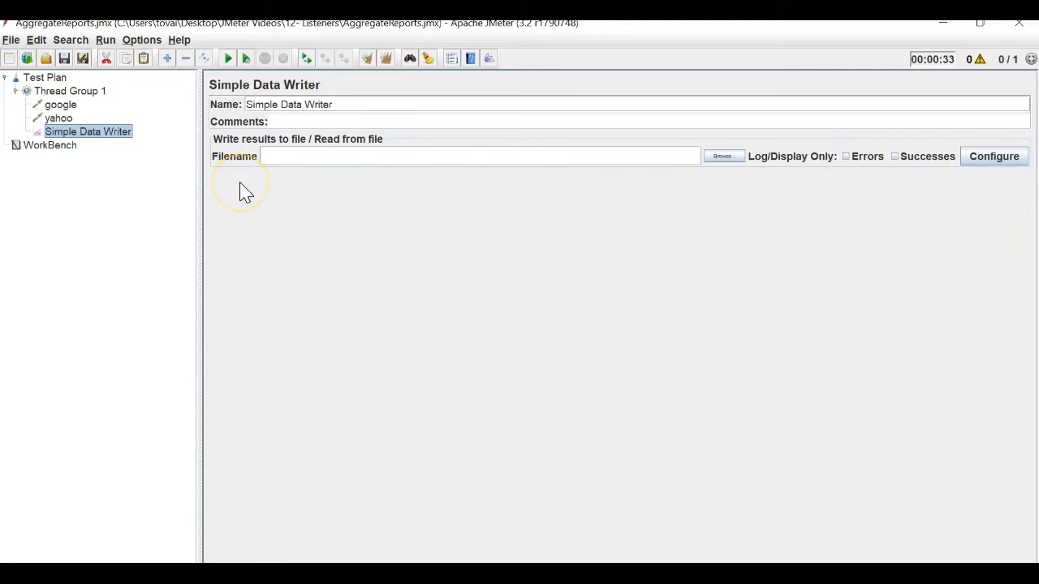
pyautogui.click(449, 244)
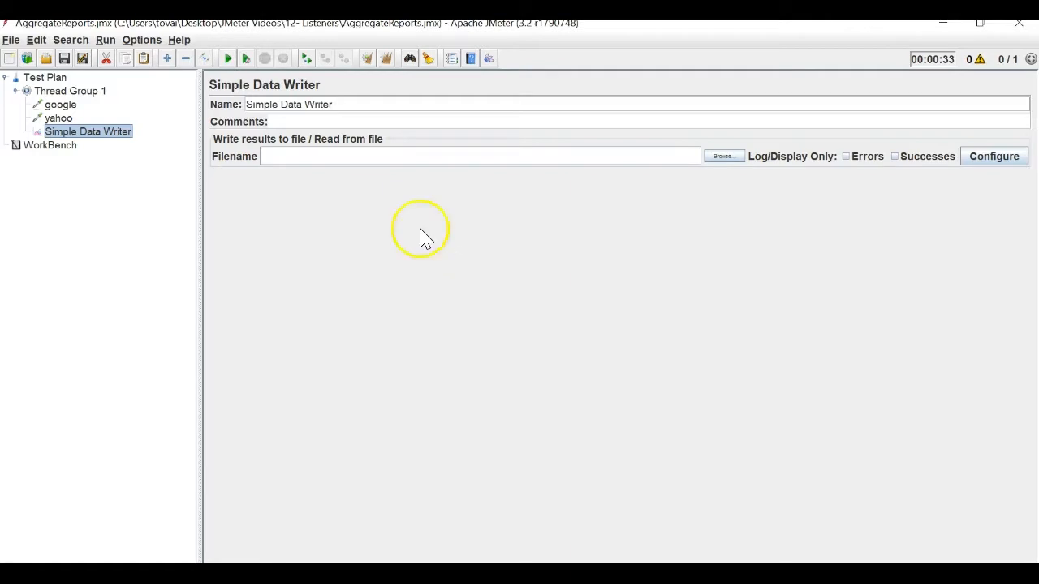
# Set the Simple Data Writer's results file to statistics.csv on the Desktop, and dismiss the file loader message
pyautogui.click(710, 157)
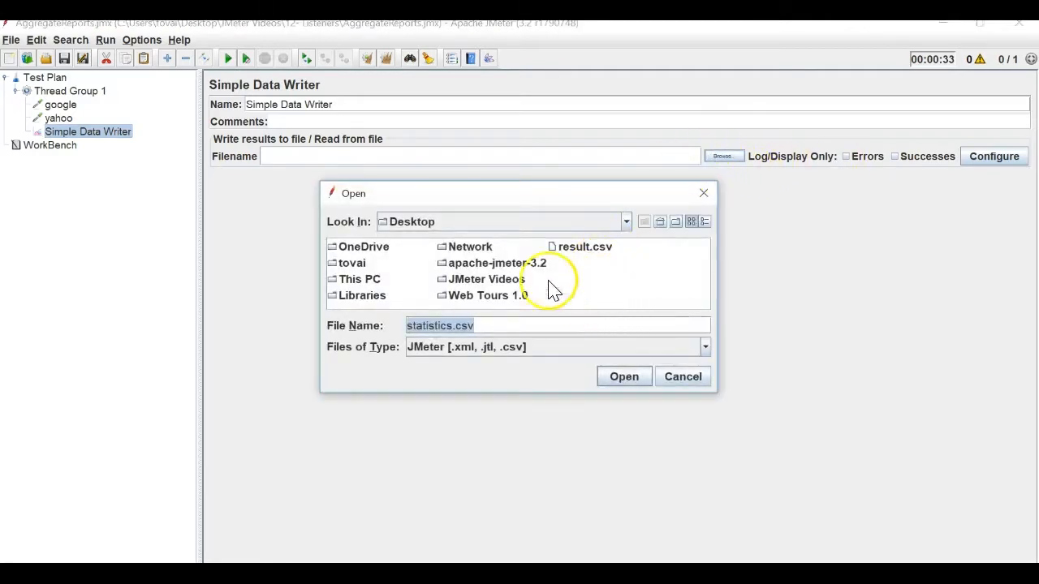
pyautogui.click(430, 327)
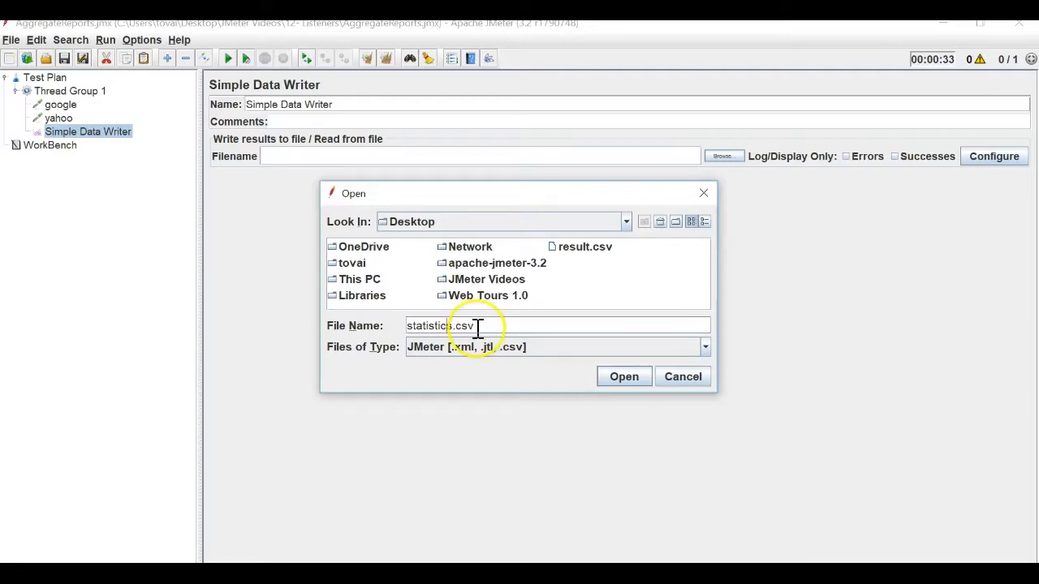
pyautogui.click(615, 385)
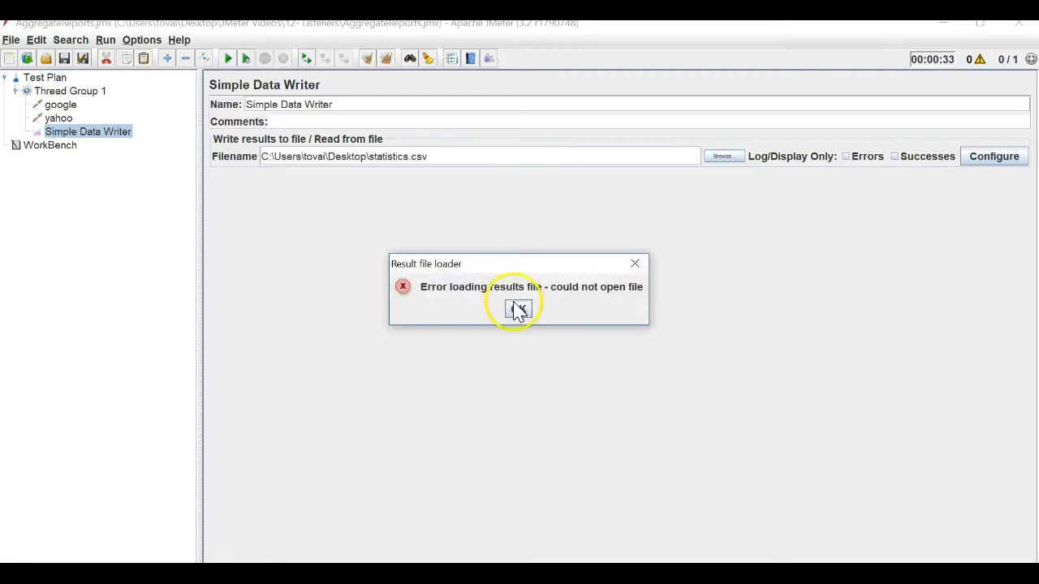
pyautogui.click(518, 310)
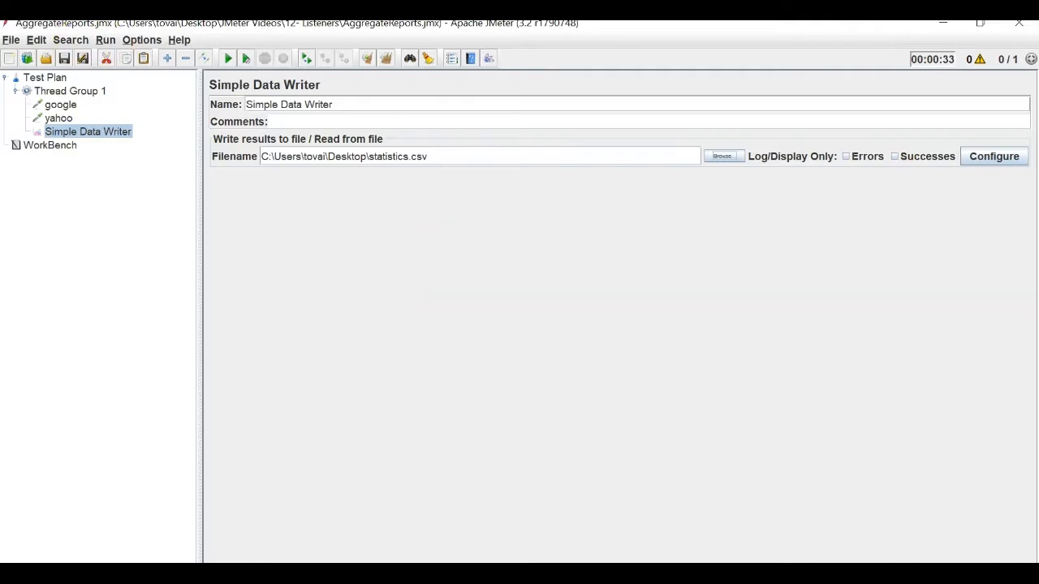
pyautogui.click(83, 358)
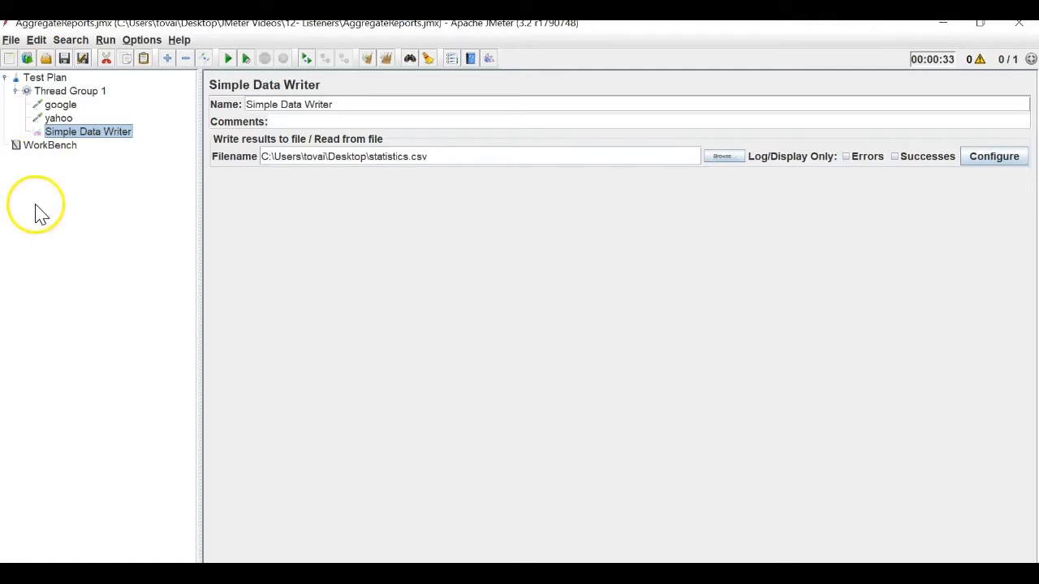
# Enlarge the interface text, and run the test for a few seconds to write results to statistics.csv
pyautogui.hotkey('ctrl', '+')
pyautogui.click(478, 159)
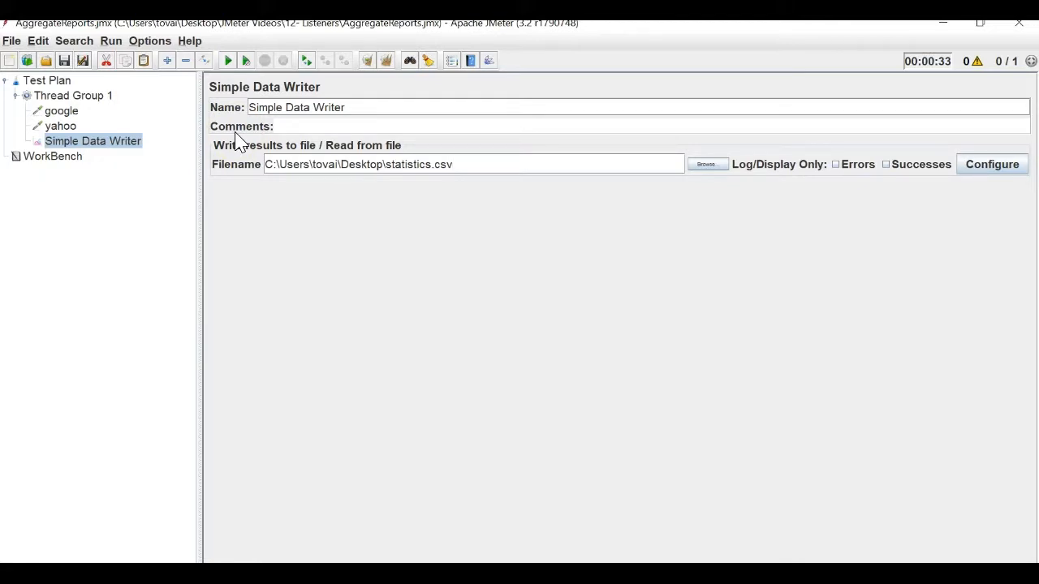
pyautogui.click(540, 173)
pyautogui.click(228, 62)
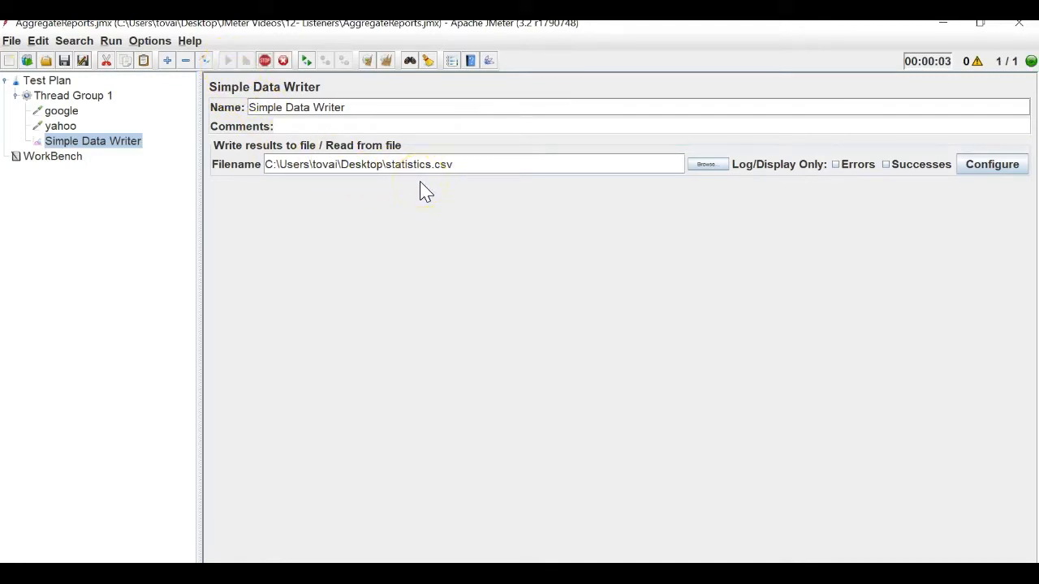
pyautogui.click(267, 63)
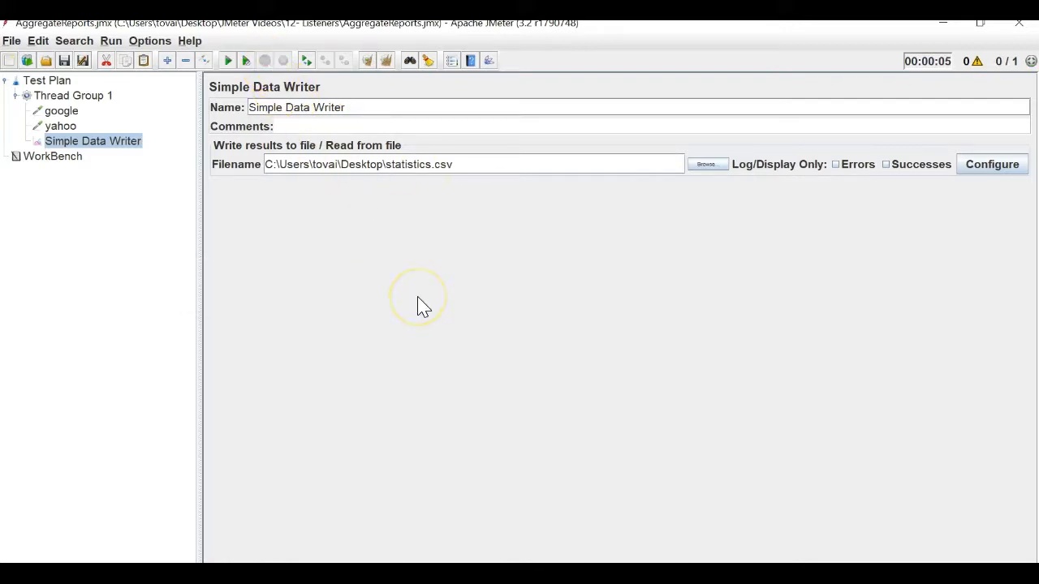
# Open statistics.csv from the desktop in Excel, examine the logged google and yahoo samples, and close it
pyautogui.press('super+d')
pyautogui.doubleClick(144, 122)
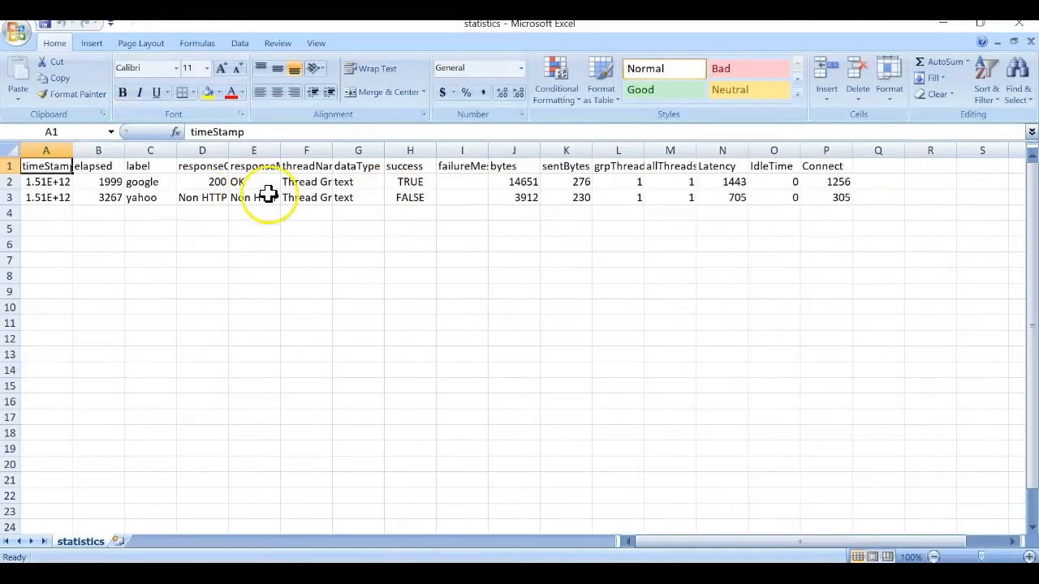
pyautogui.click(1016, 24)
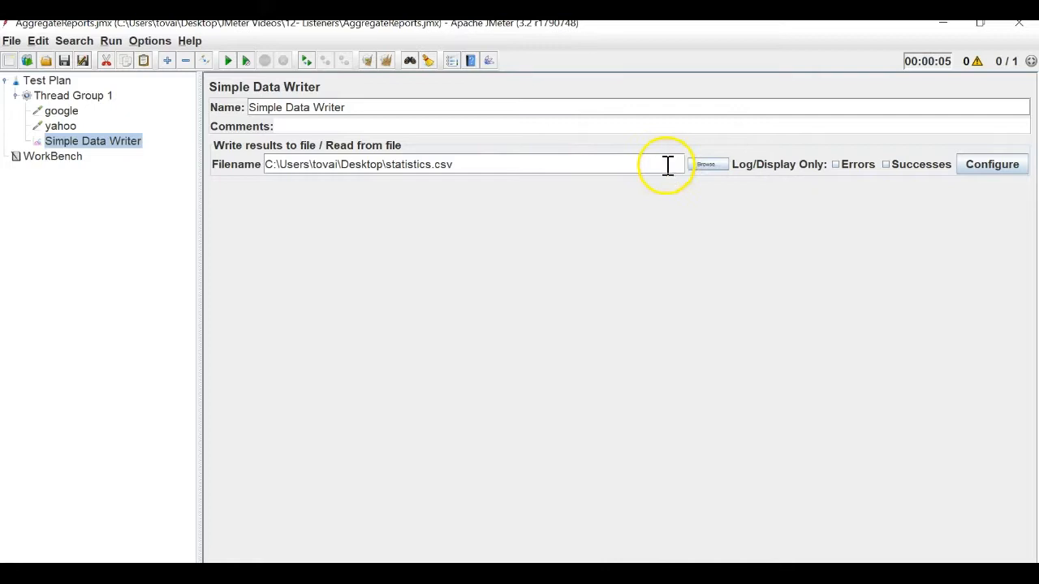
# Change the Simple Data Writer's results file to statistics.jtl, and run the test again for a few seconds
pyautogui.click(667, 164)
pyautogui.press('BackSpace')
pyautogui.press('BackSpace')
pyautogui.press('BackSpace')
pyautogui.write('jtl')
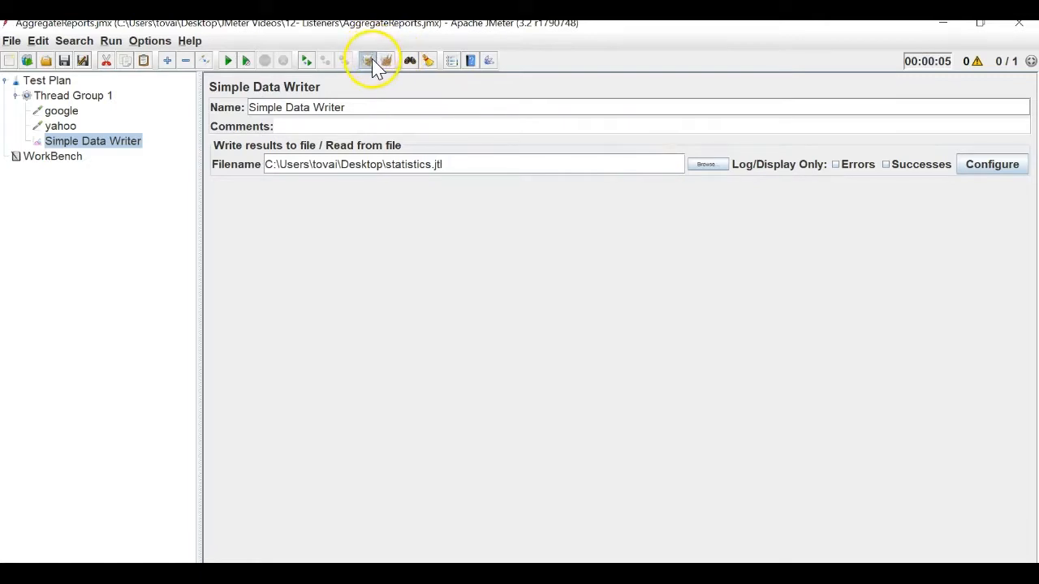
pyautogui.click(228, 62)
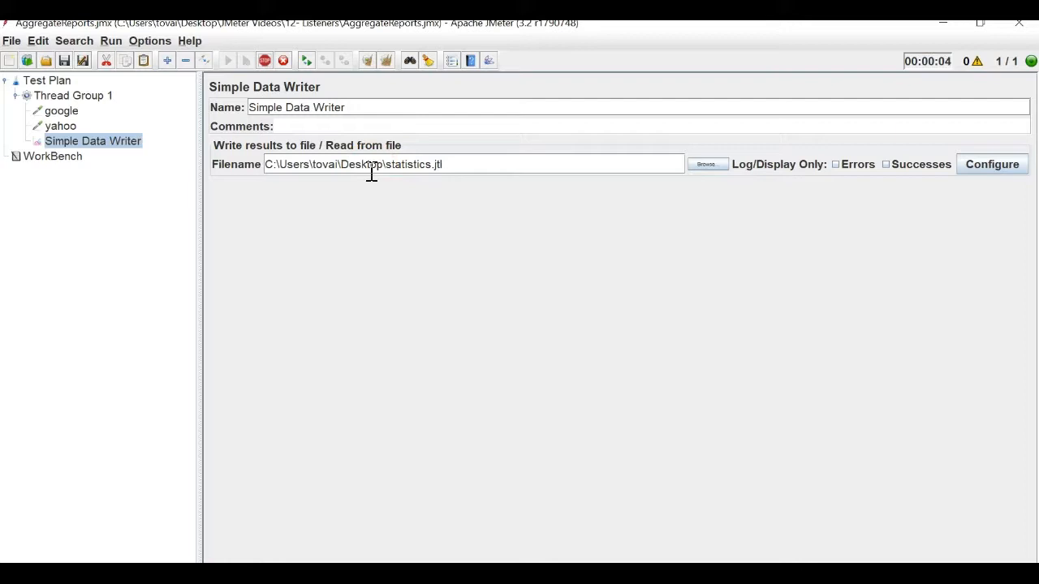
pyautogui.click(267, 61)
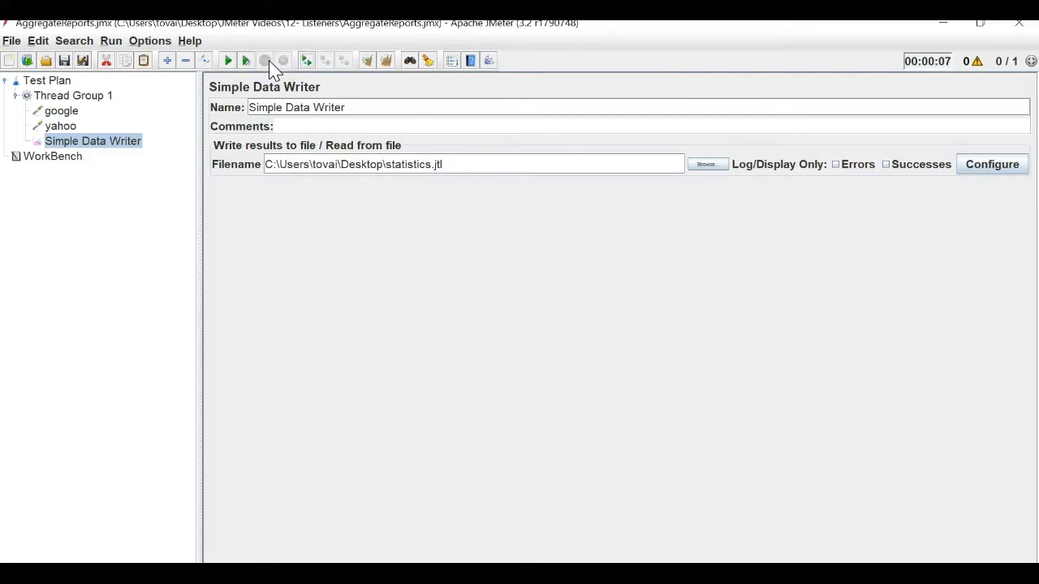
# Check the statistics.jtl file written to the desktop and its file details, and return to the JMeter test plan
pyautogui.press('super+d')
pyautogui.click(156, 216)
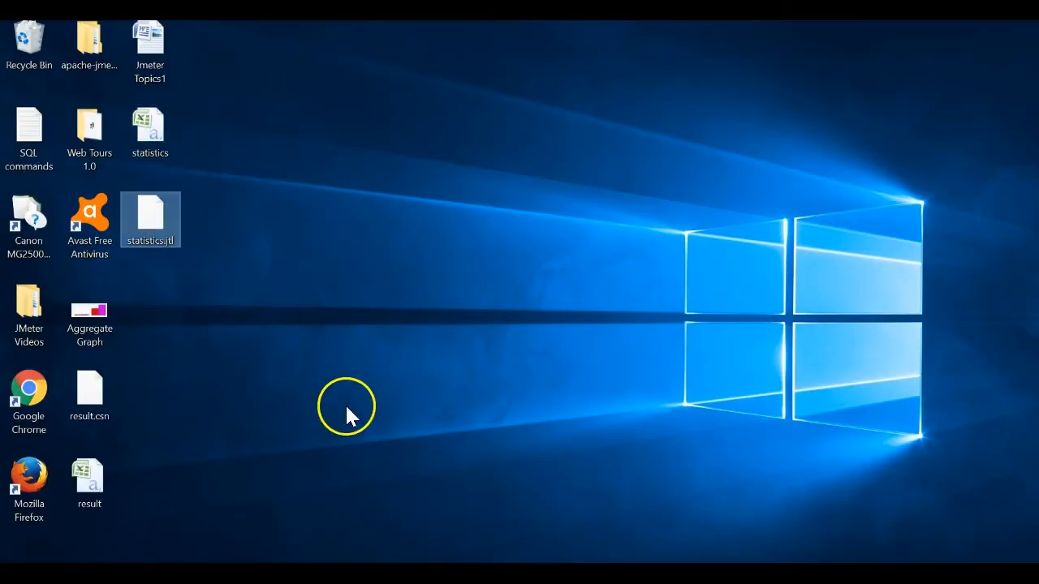
pyautogui.click(497, 574)
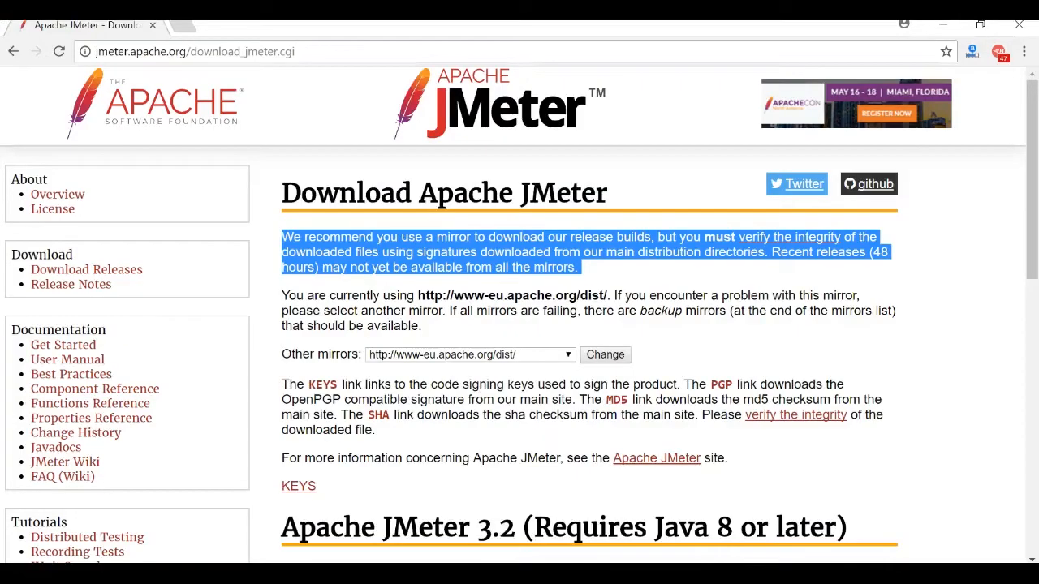
pyautogui.click(552, 573)
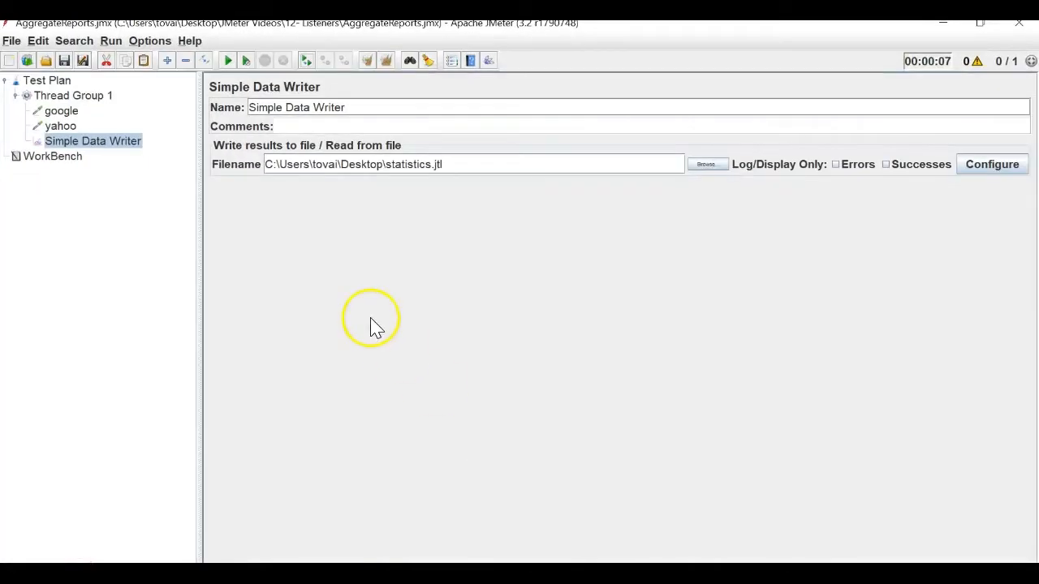
pyautogui.click(93, 98)
pyautogui.rightClick(91, 99)
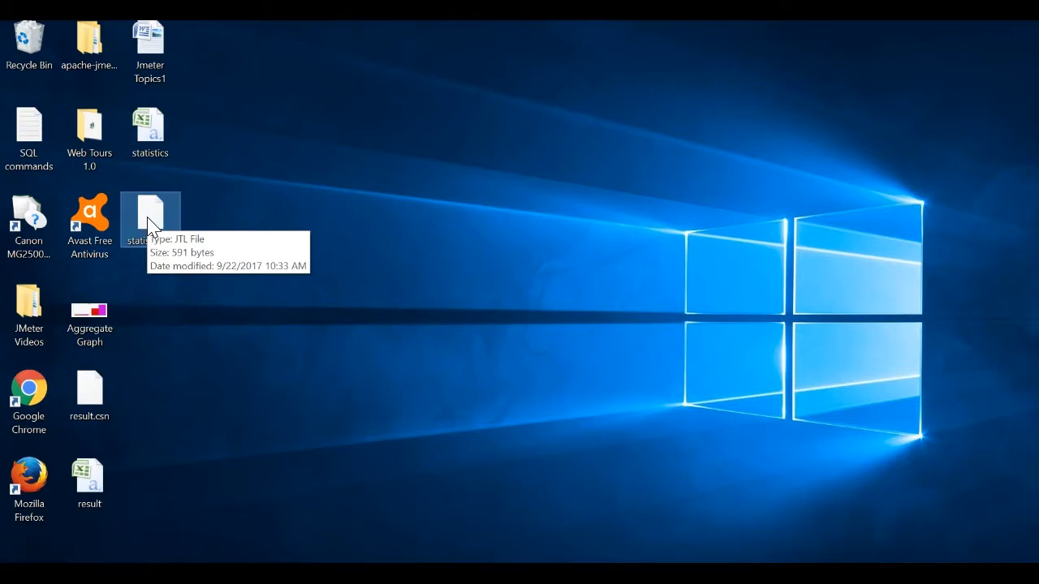
pyautogui.click(566, 572)
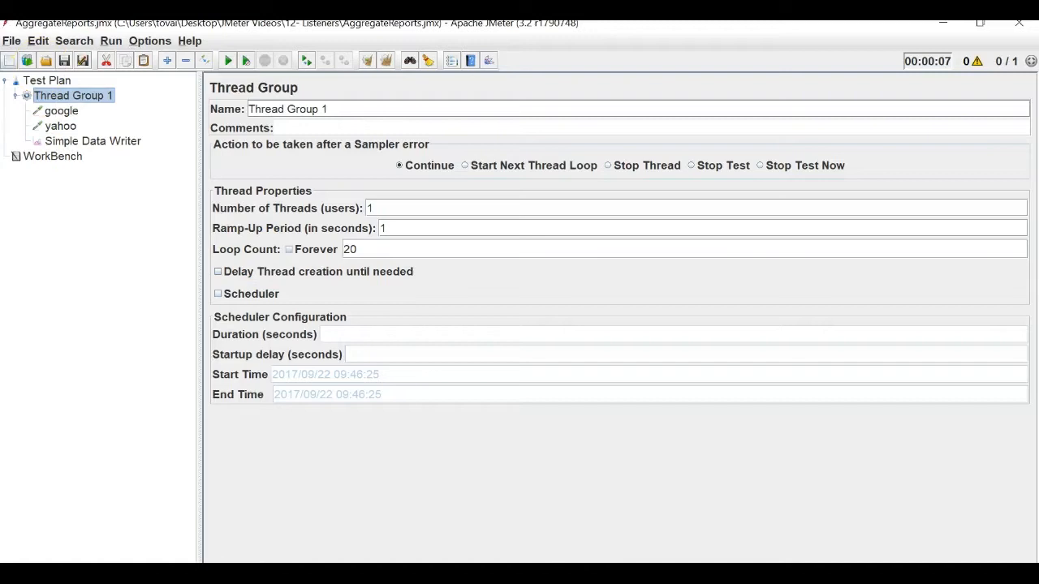
# Add an Aggregate Report listener to Thread Group 1, and load statistics.jtl from the Desktop into it
pyautogui.rightClick(38, 101)
pyautogui.moveTo(280, 236)
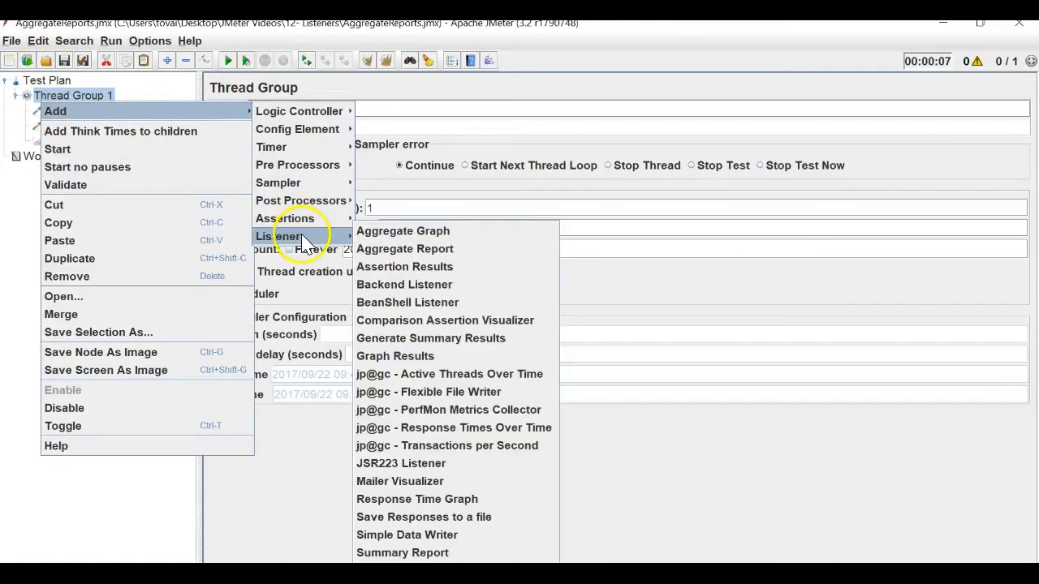
pyautogui.click(404, 252)
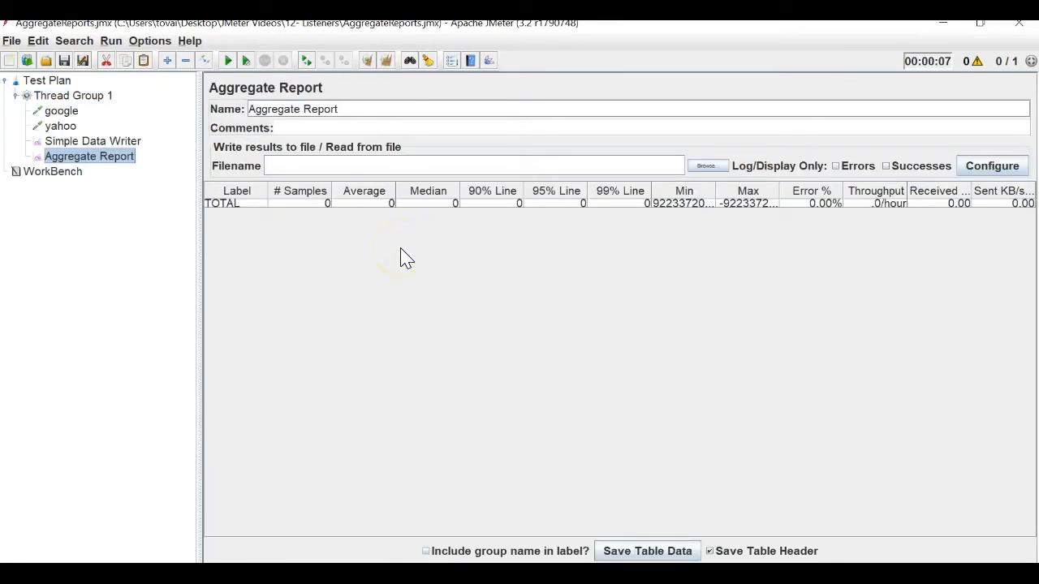
pyautogui.click(705, 170)
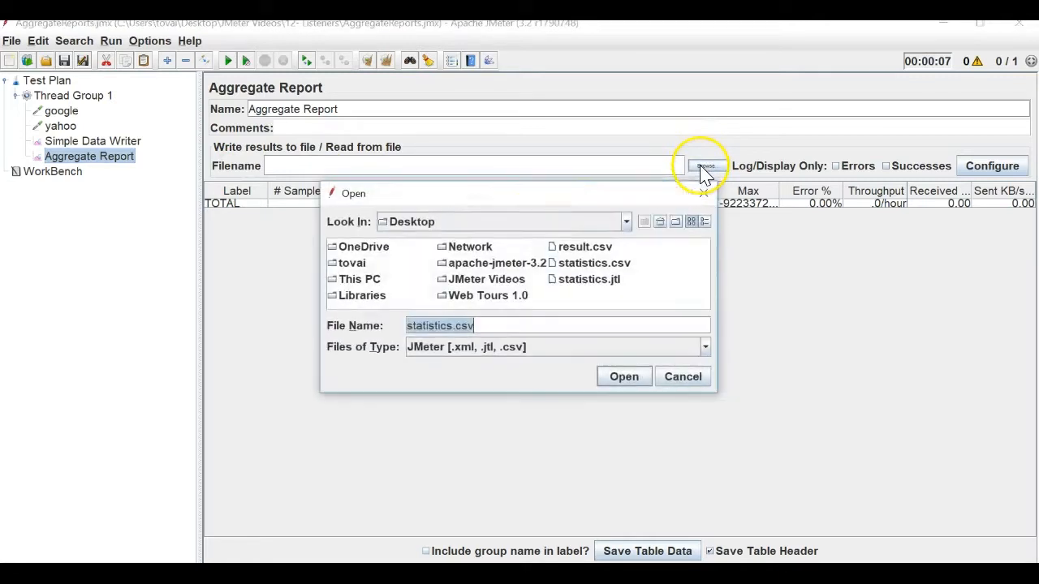
pyautogui.doubleClick(605, 282)
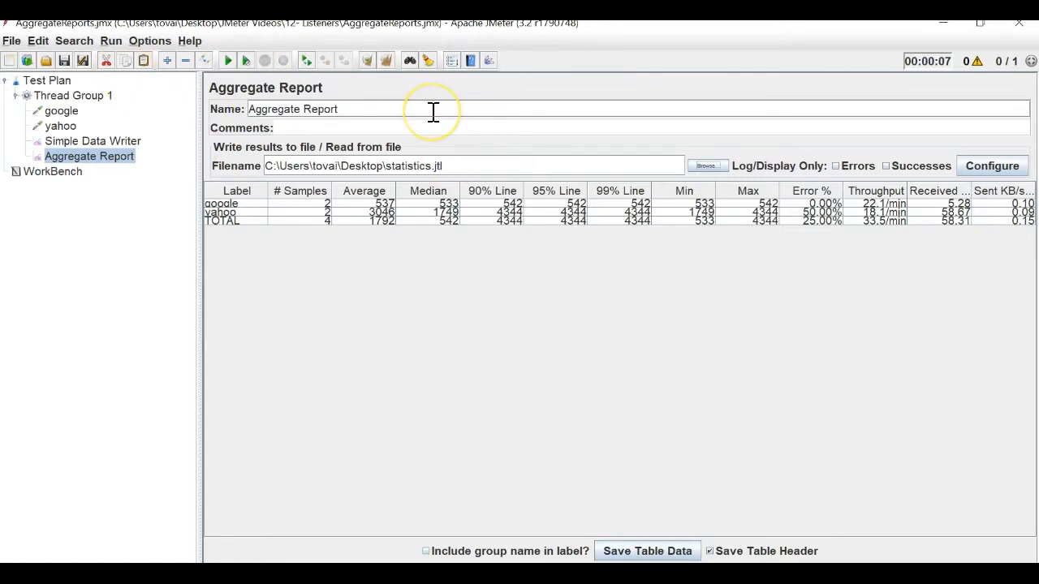
pyautogui.click(101, 141)
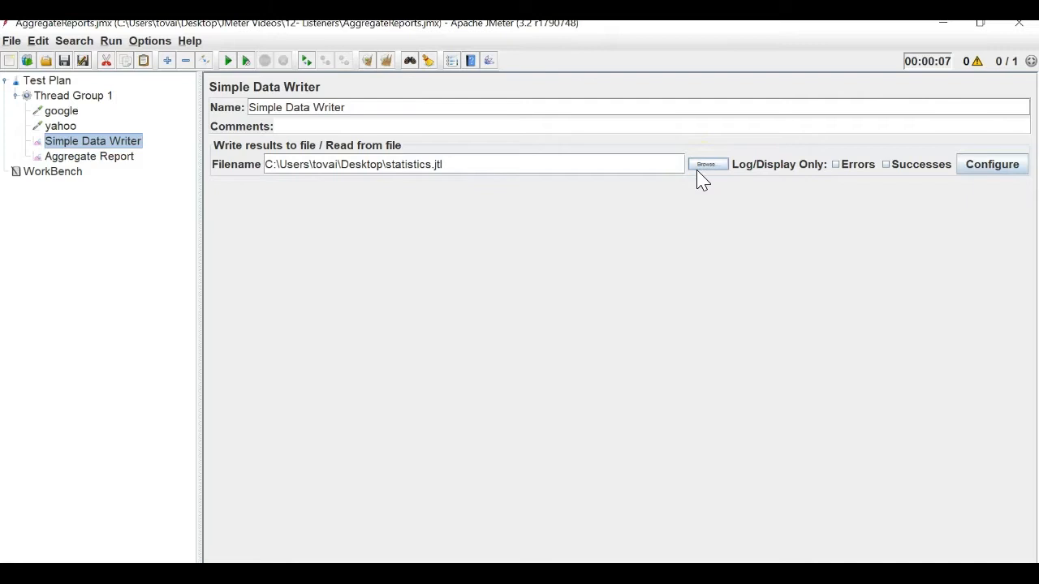
pyautogui.click(79, 159)
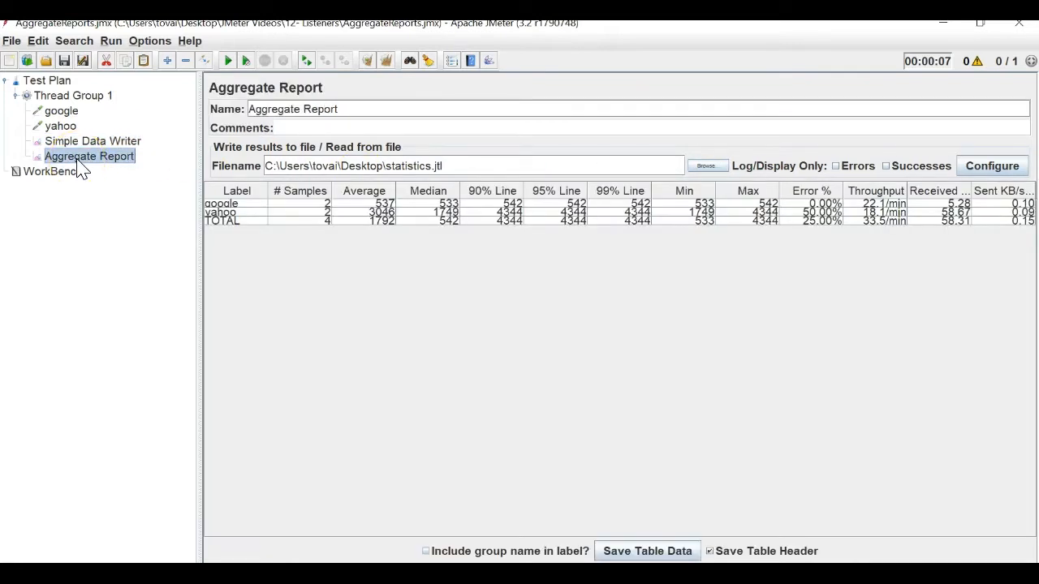
# Add an Aggregate Graph listener to the Test Plan, load statistics.jtl from the Desktop, and display its graph
pyautogui.rightClick(39, 83)
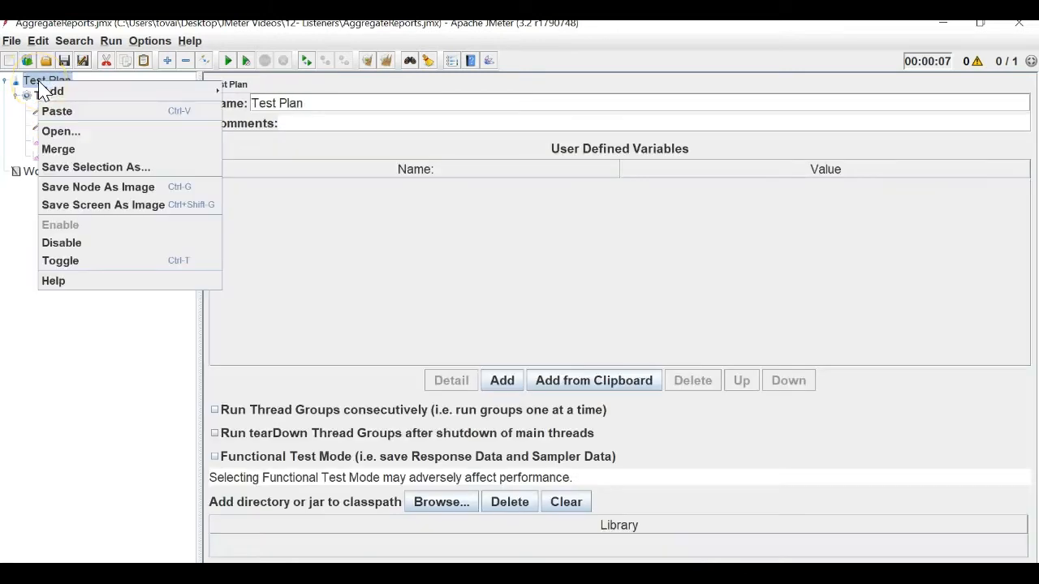
pyautogui.moveTo(173, 92)
pyautogui.moveTo(272, 200)
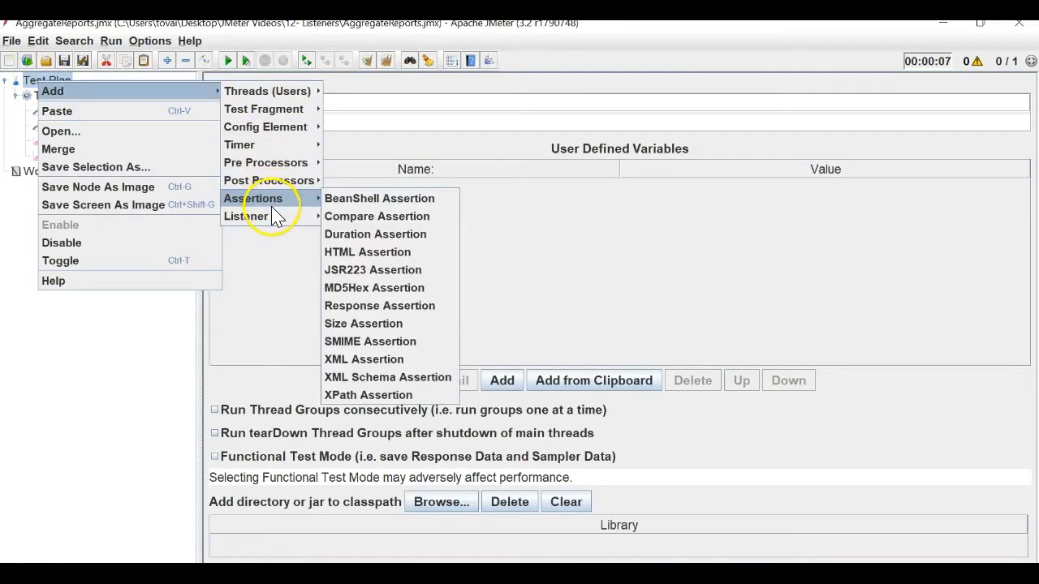
pyautogui.moveTo(276, 217)
pyautogui.click(336, 213)
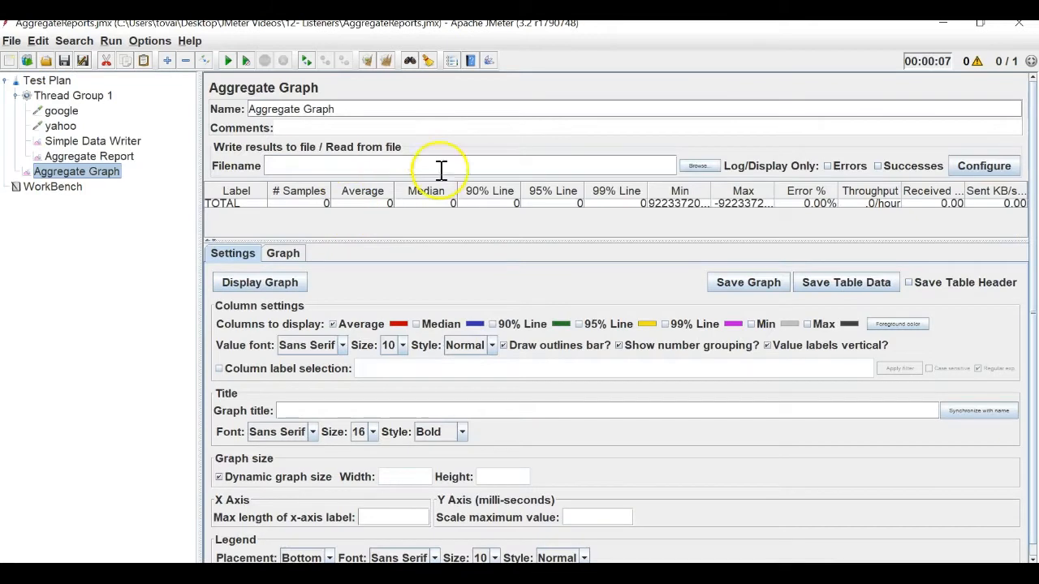
pyautogui.click(697, 167)
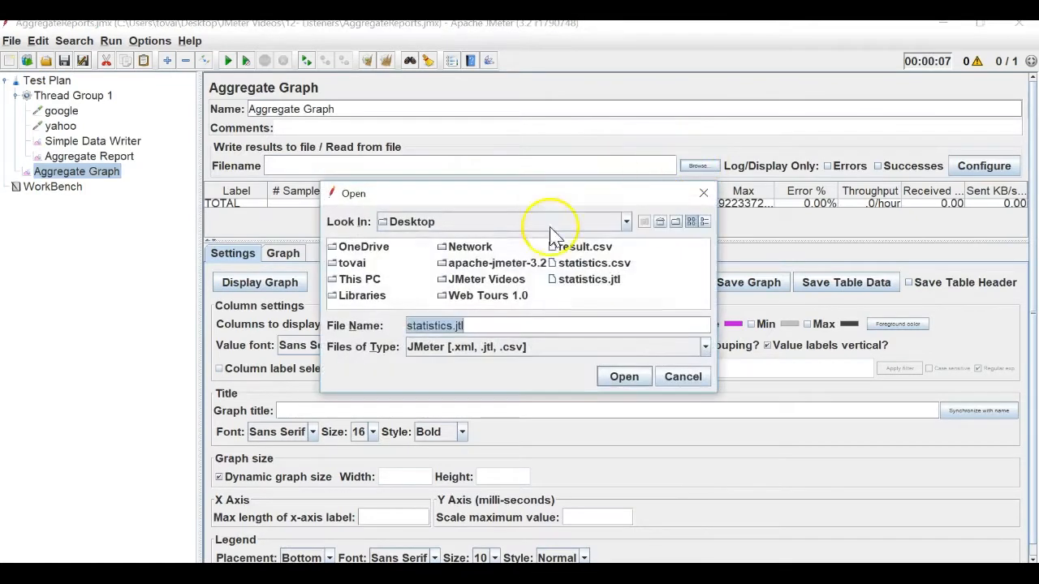
pyautogui.doubleClick(613, 280)
pyautogui.click(287, 256)
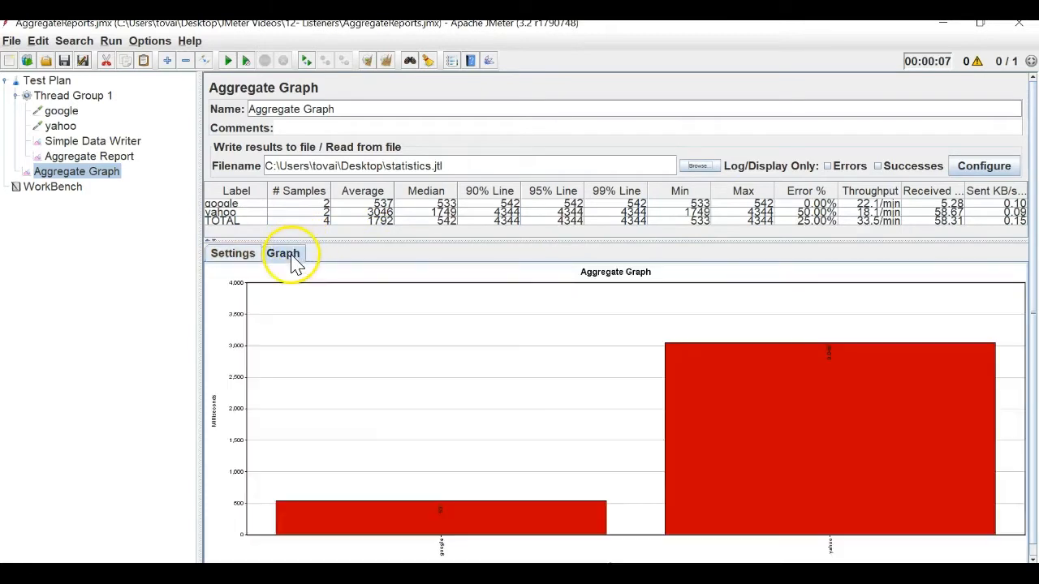
# Add the Median, 90% Line and 99% Line columns to the Aggregate Graph, and display the updated graph
pyautogui.click(232, 253)
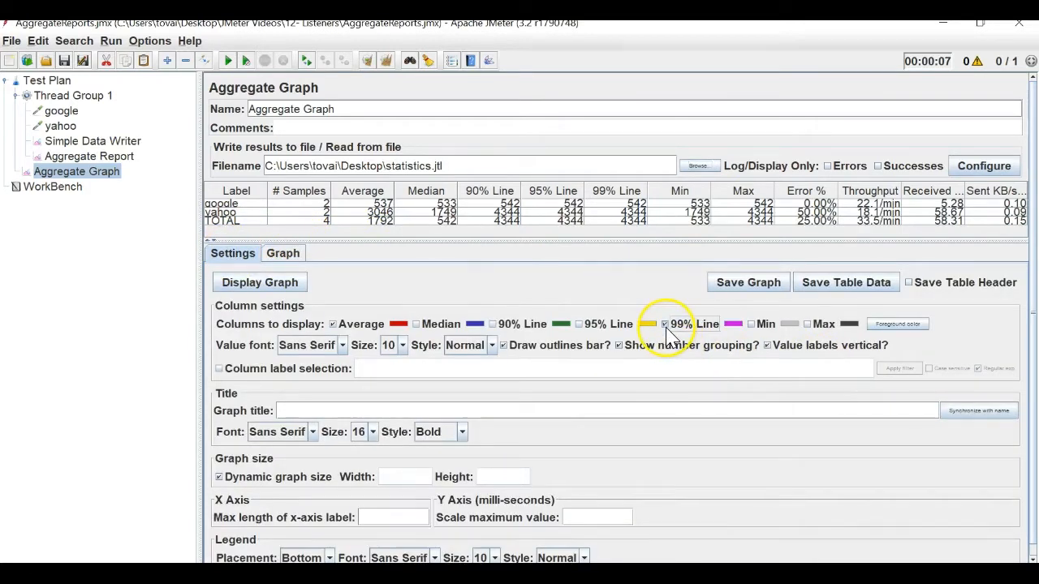
pyautogui.click(493, 325)
pyautogui.click(415, 326)
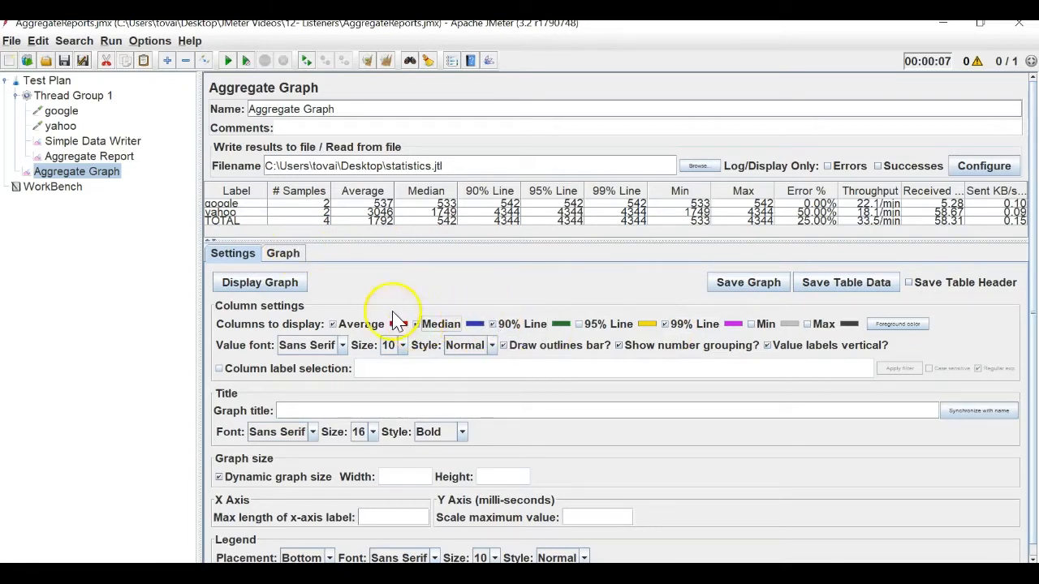
pyautogui.click(285, 255)
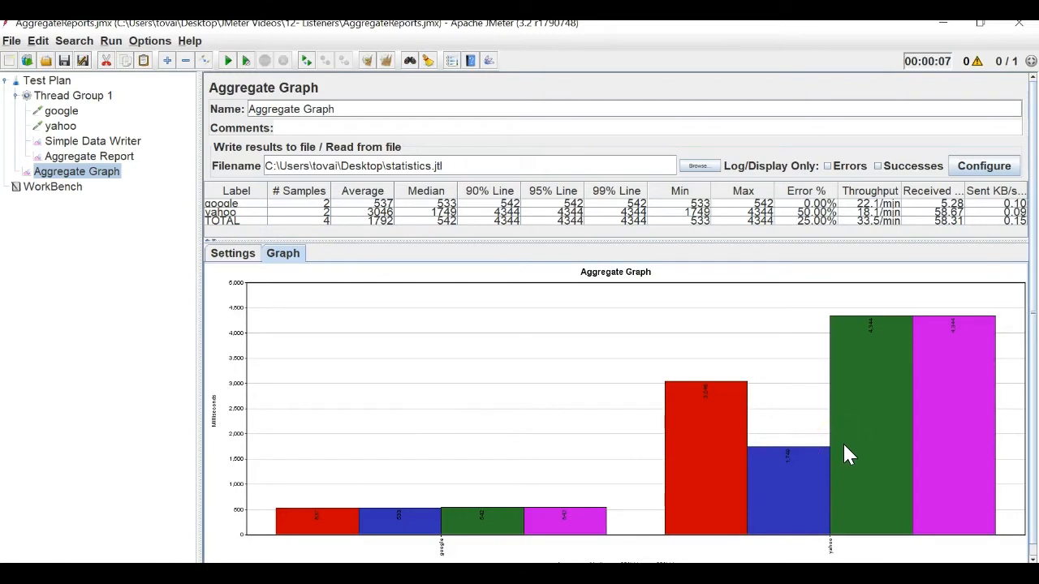
# Review the results file used by the Simple Data Writer, and compare it with the Aggregate Report and Aggregate Graph listeners
pyautogui.click(135, 144)
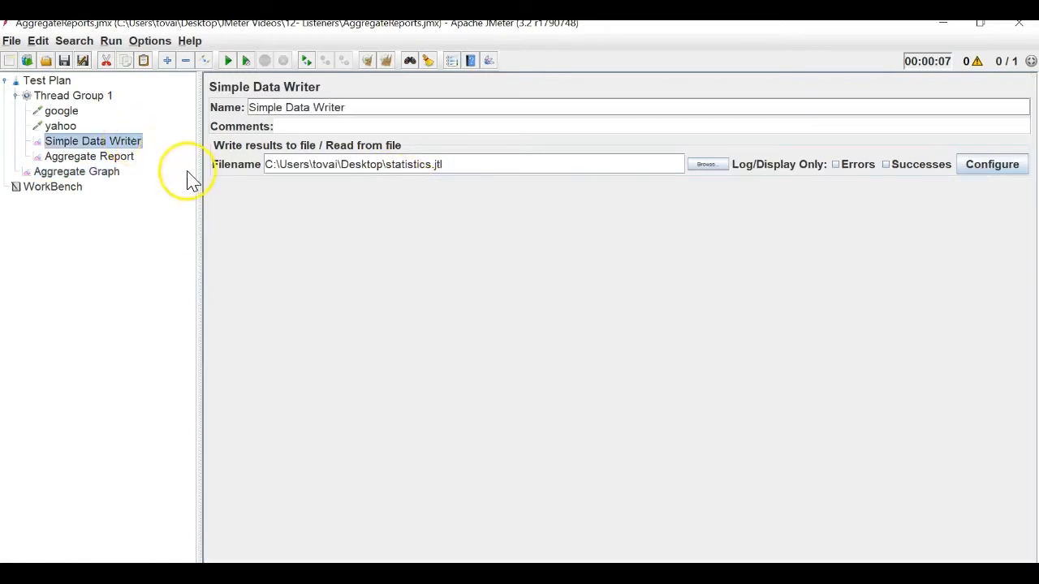
pyautogui.click(126, 159)
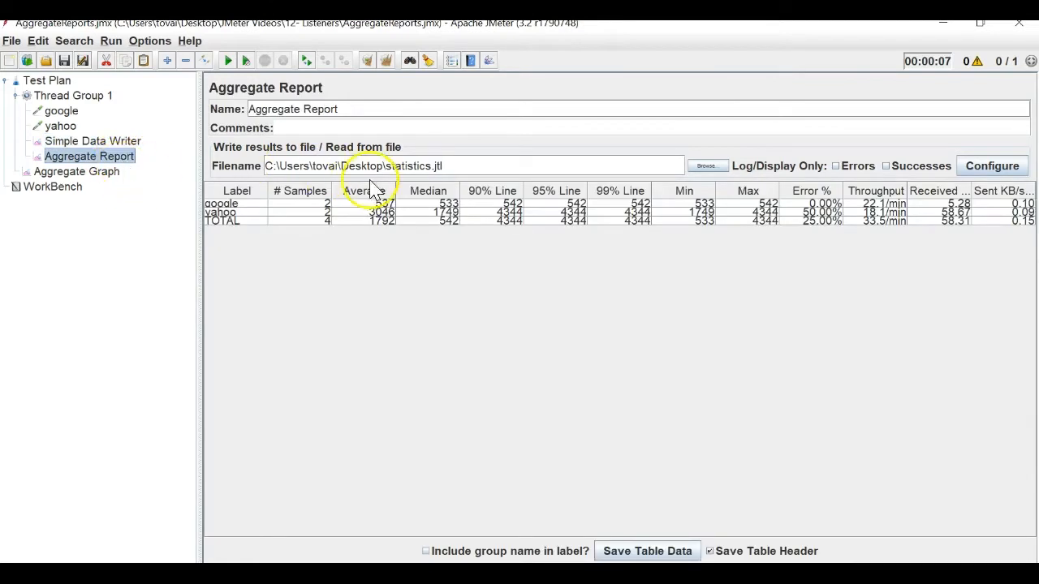
pyautogui.click(81, 173)
pyautogui.click(81, 160)
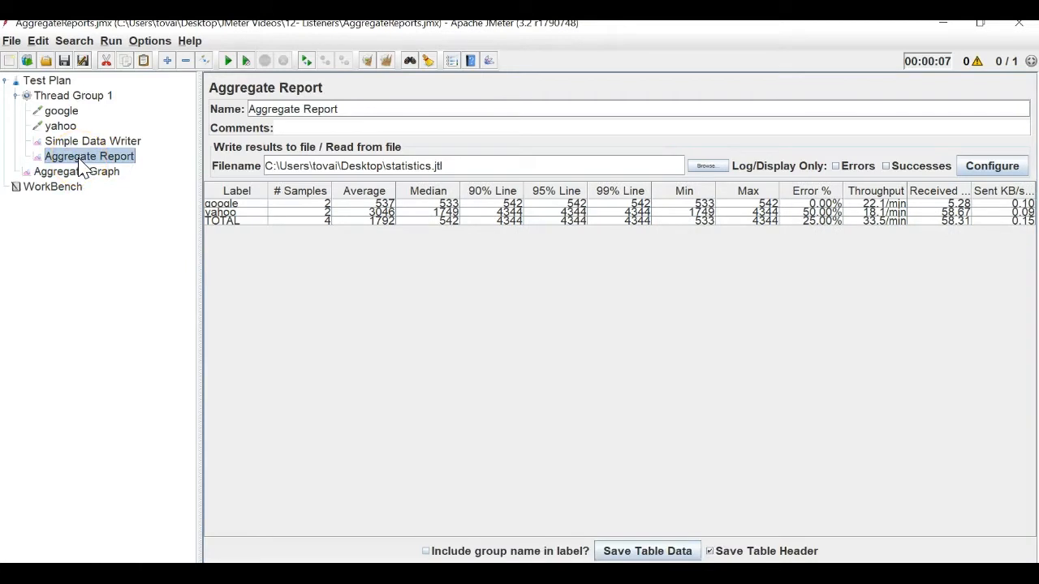
pyautogui.click(76, 148)
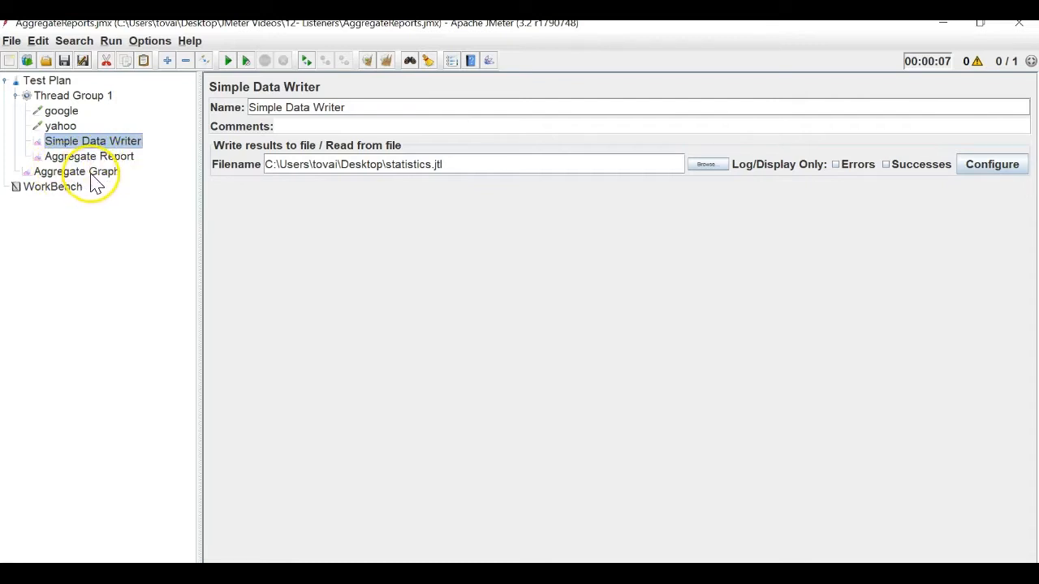
pyautogui.doubleClick(460, 159)
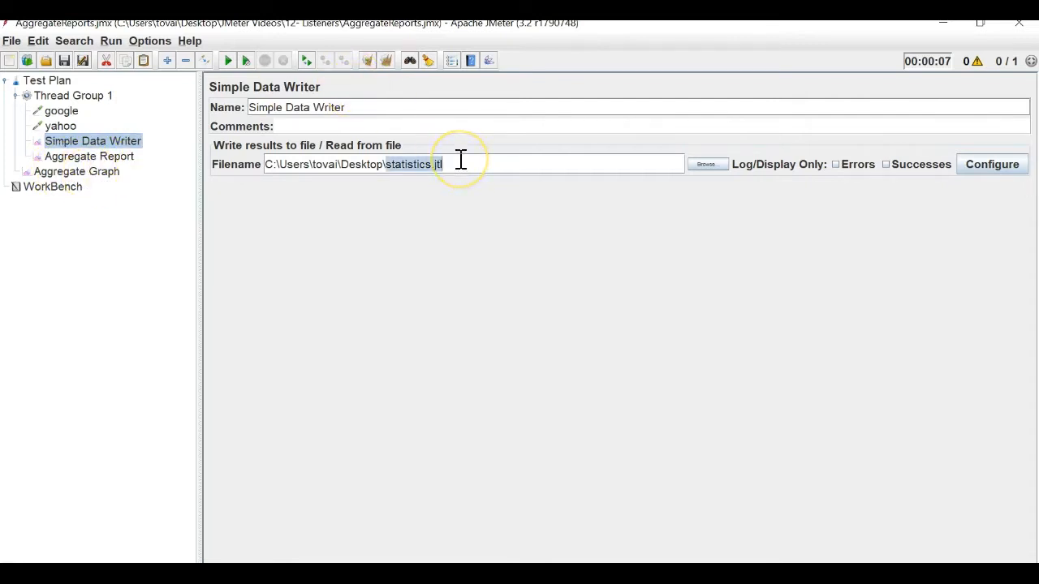
pyautogui.click(460, 160)
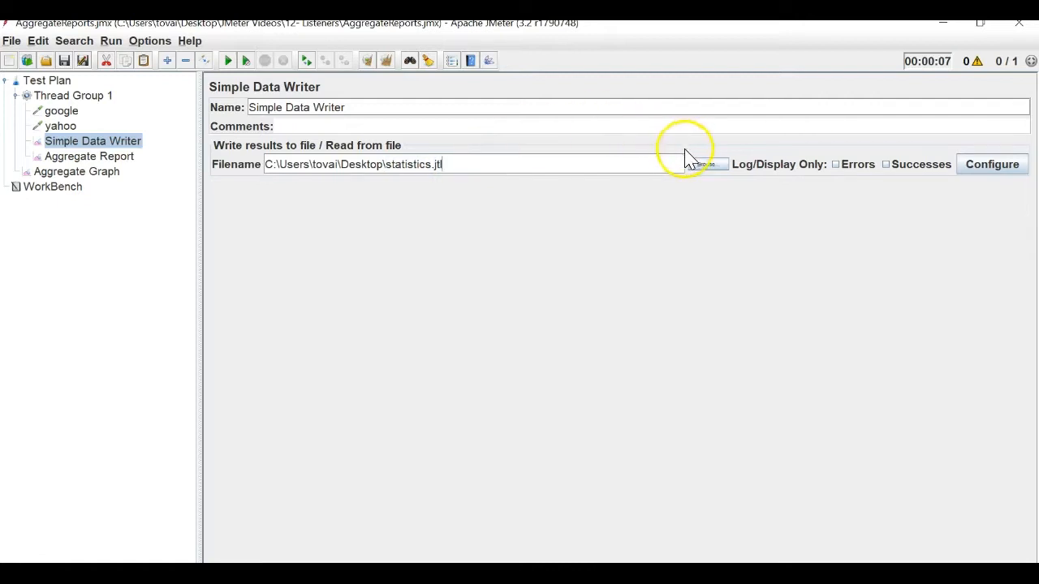
pyautogui.click(105, 155)
pyautogui.click(110, 175)
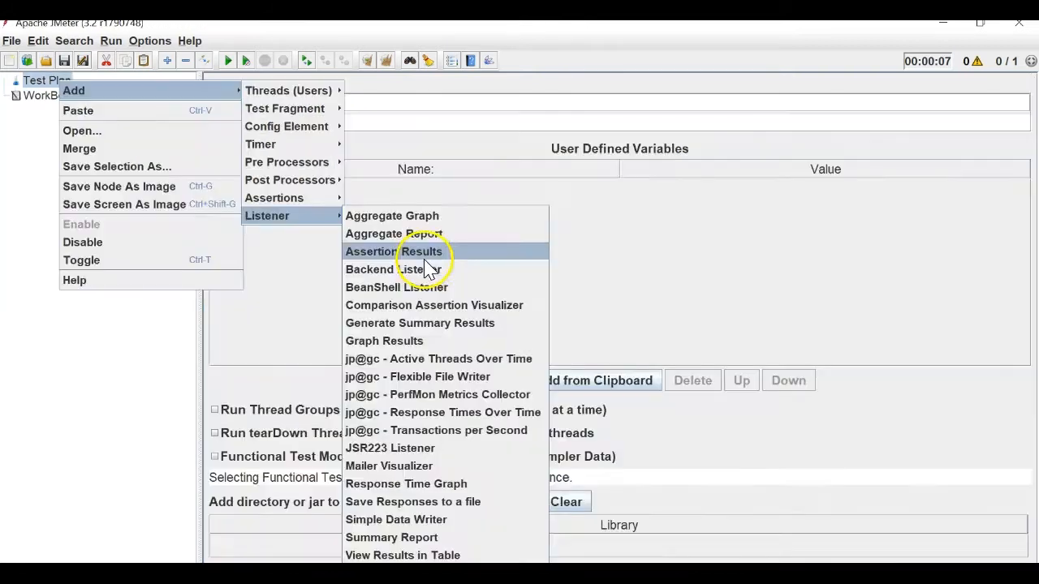
# Add an Assertion Results listener and a Thread Group to the empty test plan
pyautogui.click(424, 252)
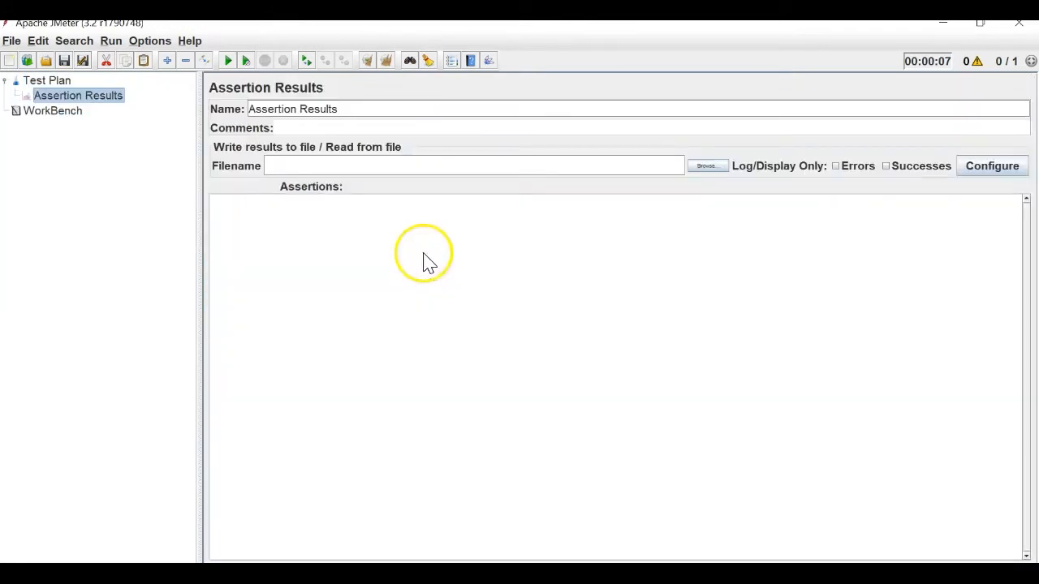
pyautogui.rightClick(43, 82)
pyautogui.moveTo(197, 88)
pyautogui.moveTo(268, 89)
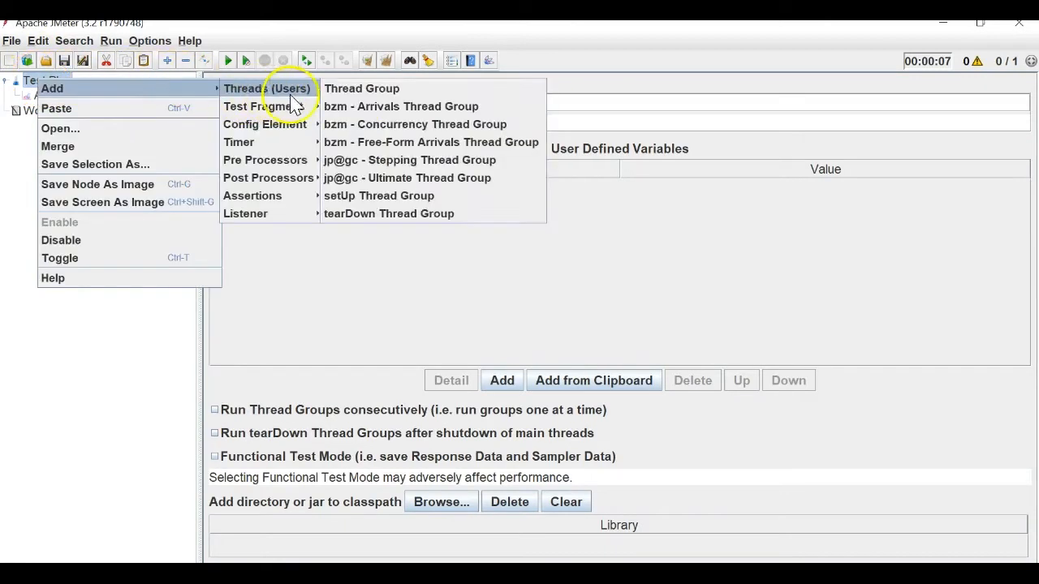
pyautogui.click(361, 89)
# Add an HTTP Request sampler to the Thread Group with google.com as its server name
pyautogui.rightClick(91, 116)
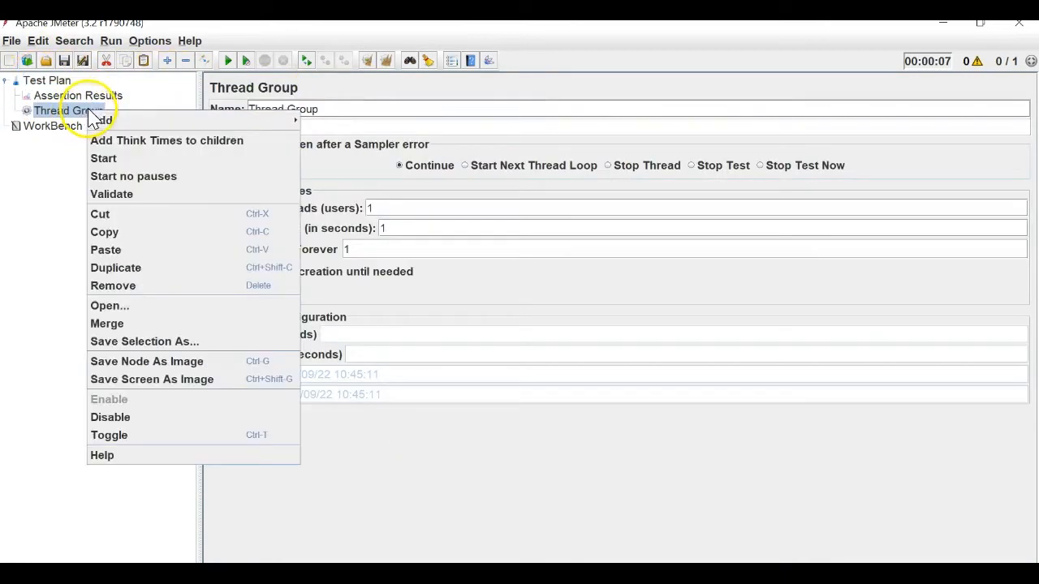
pyautogui.moveTo(98, 120)
pyautogui.moveTo(341, 191)
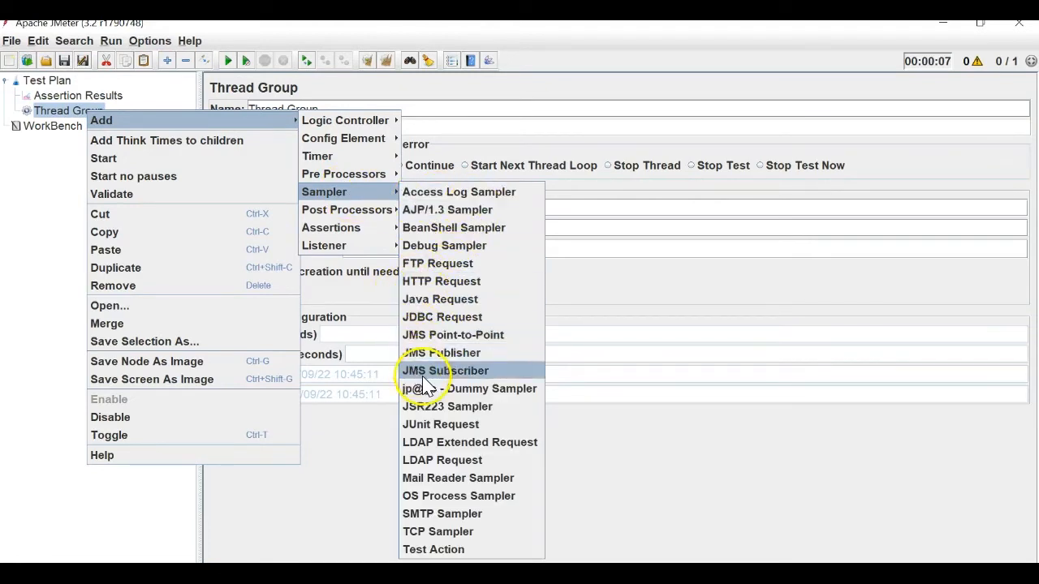
pyautogui.click(442, 281)
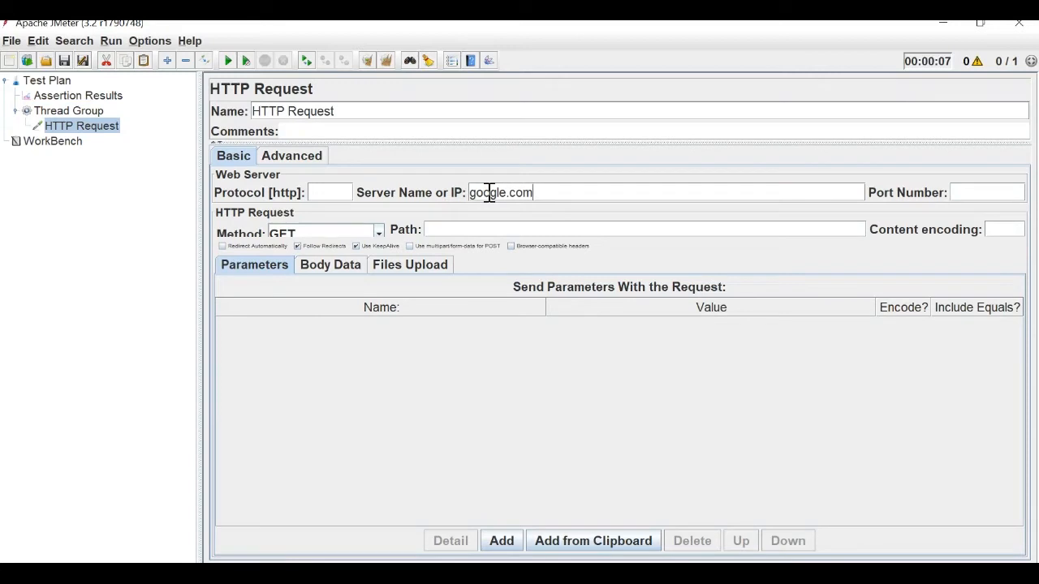
# Add a Duration Assertion of 5 milliseconds to the HTTP Request, and open the Assertion Results listener
pyautogui.click(92, 130)
pyautogui.rightClick(92, 132)
pyautogui.moveTo(113, 134)
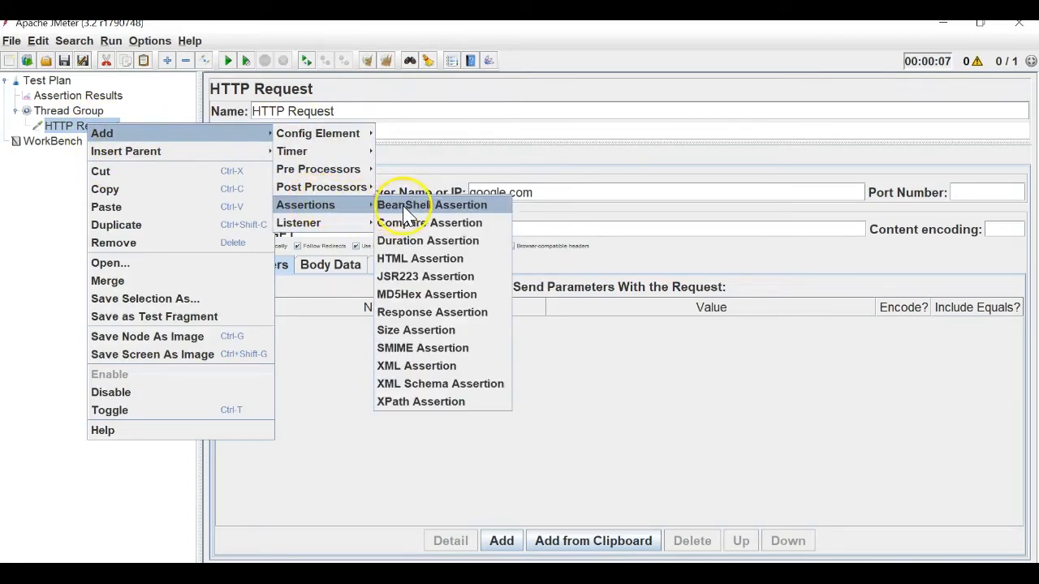
pyautogui.click(402, 241)
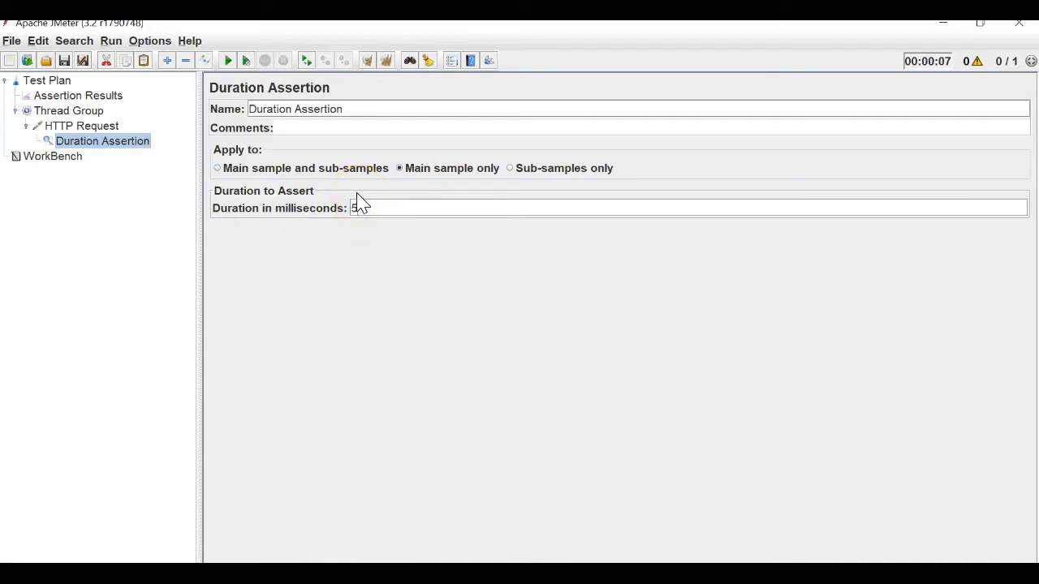
pyautogui.click(112, 126)
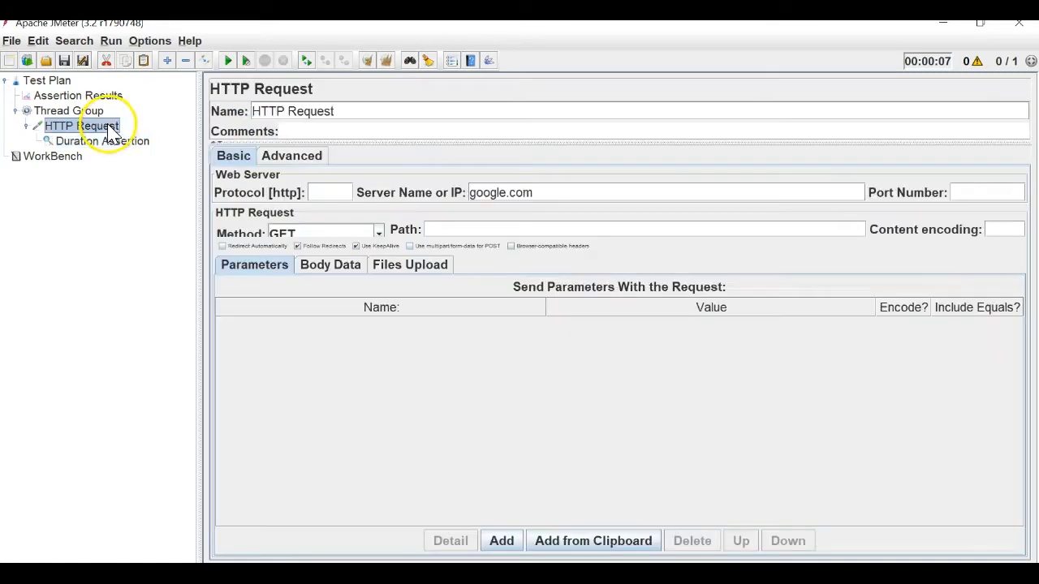
pyautogui.click(101, 98)
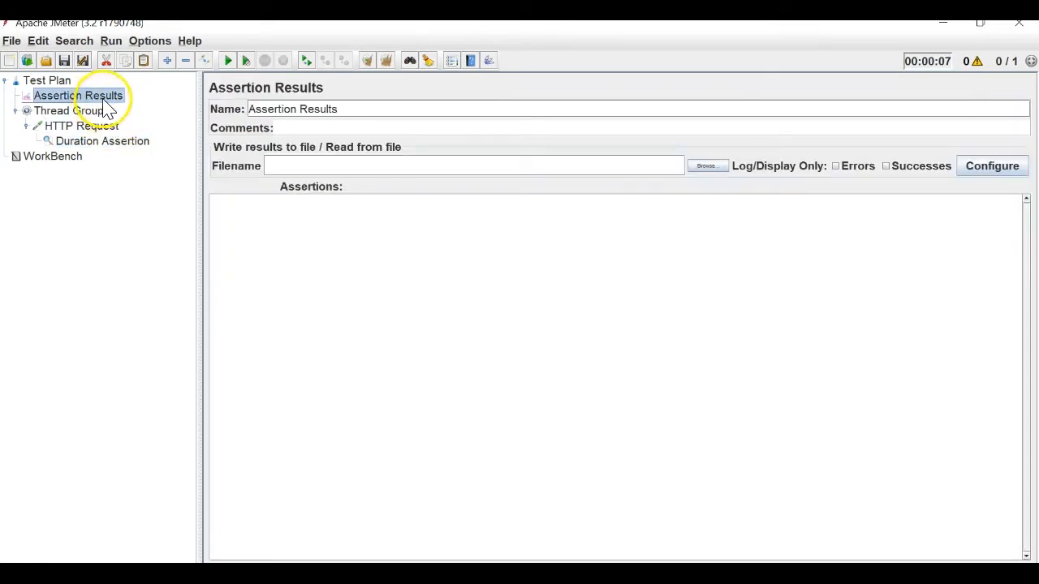
# Add a View Results Tree listener to the Thread Group, and disable the Assertion Results listener
pyautogui.click(103, 146)
pyautogui.click(69, 111)
pyautogui.rightClick(87, 113)
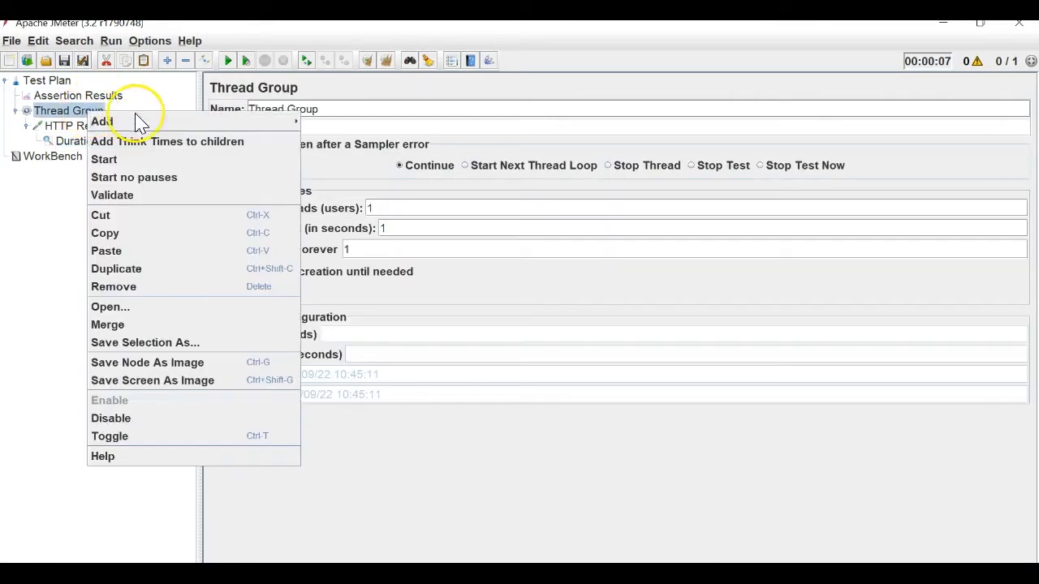
pyautogui.moveTo(135, 121)
pyautogui.moveTo(365, 258)
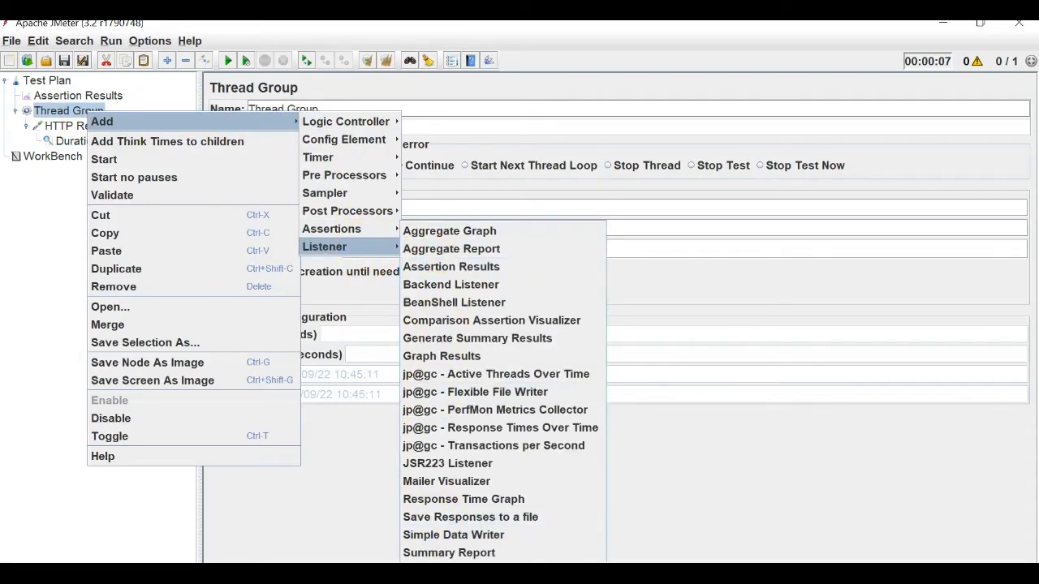
pyautogui.click(446, 582)
pyautogui.rightClick(106, 97)
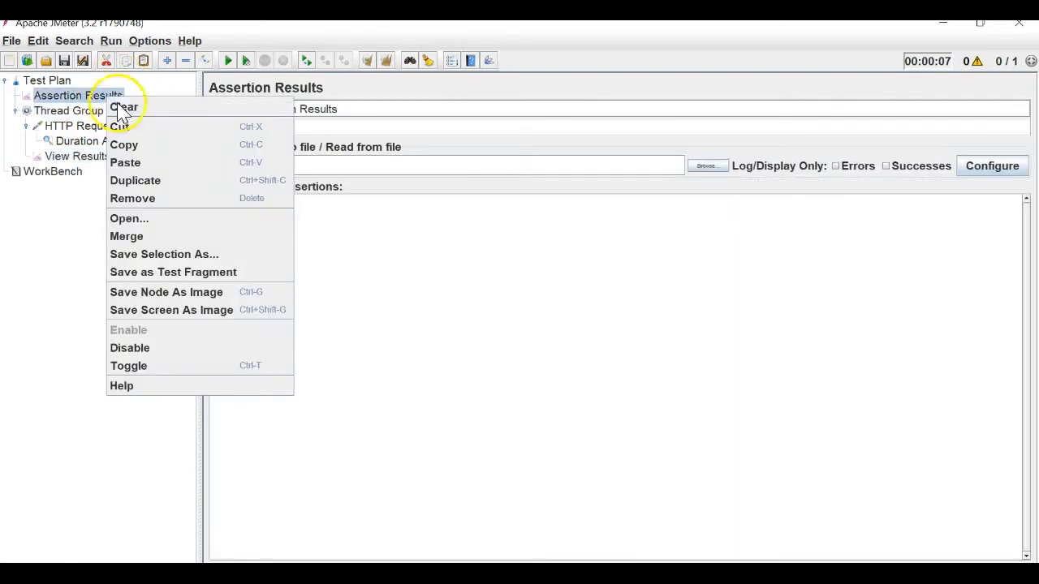
pyautogui.click(138, 367)
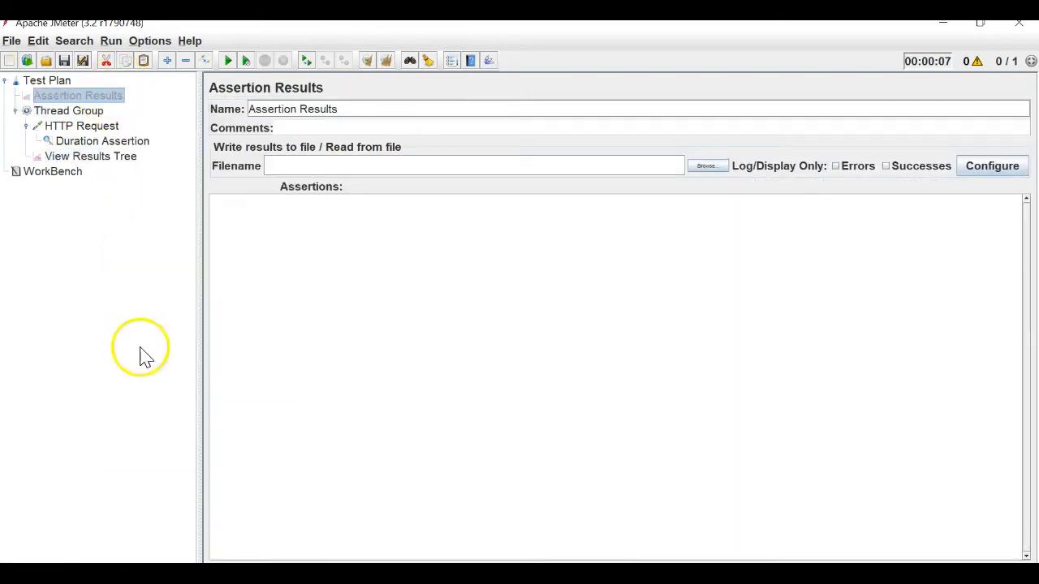
# Save the test plan as Assertion Results.jmx in the 12- Listeners folder inside JMeter Videos
pyautogui.click(10, 41)
pyautogui.click(36, 186)
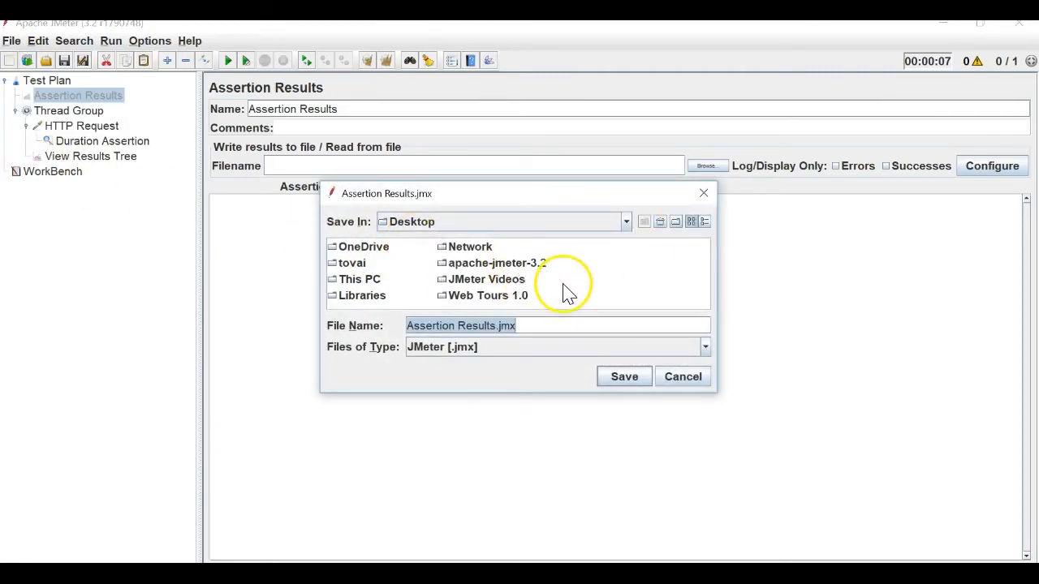
pyautogui.doubleClick(519, 279)
pyautogui.click(630, 305)
pyautogui.doubleClick(598, 263)
pyautogui.click(463, 324)
pyautogui.press('Return')
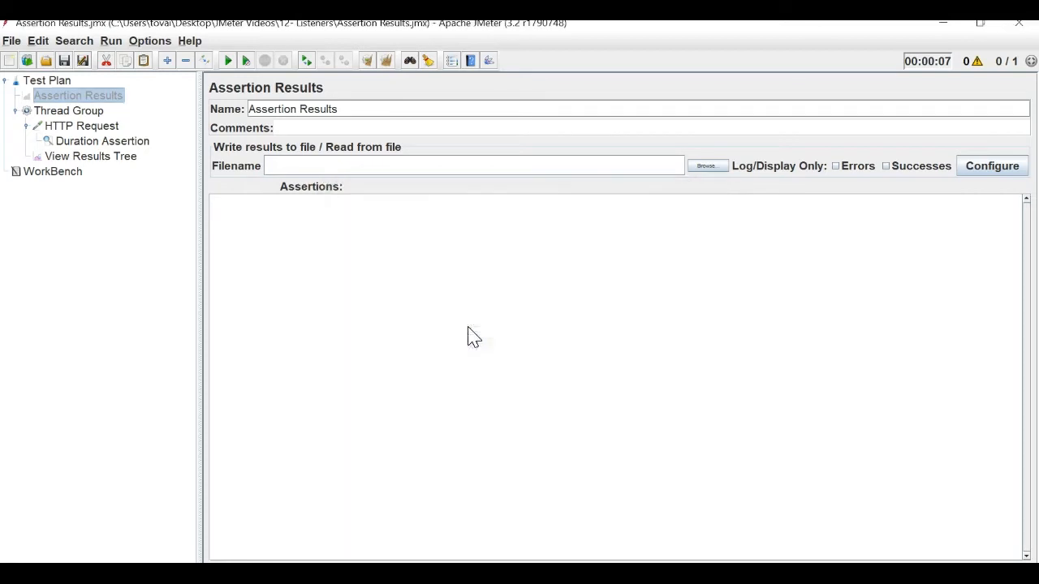
# Run the test and examine the HTTP Request's sampler result and request details in View Results Tree
pyautogui.click(230, 65)
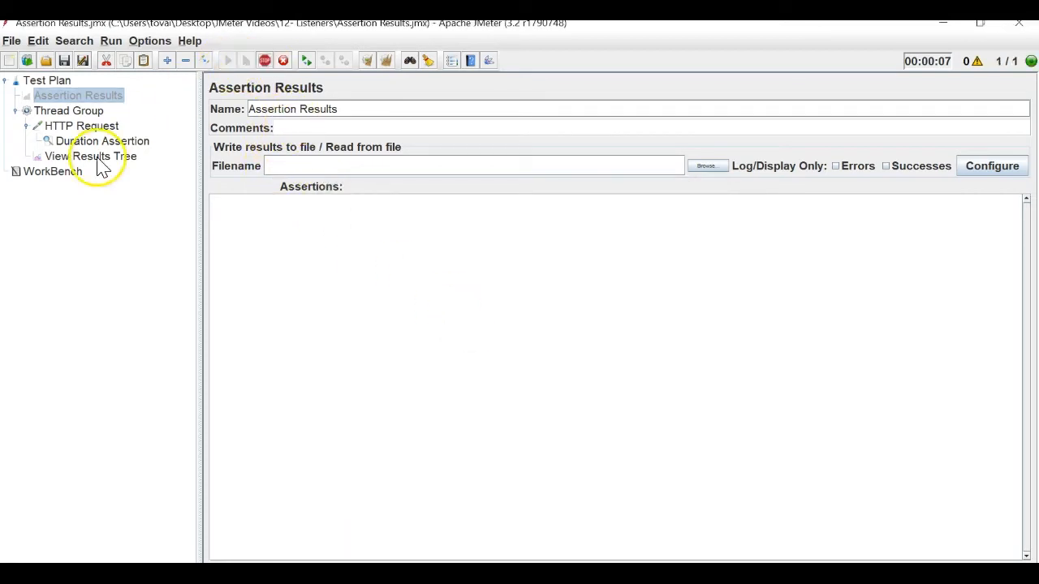
pyautogui.click(93, 156)
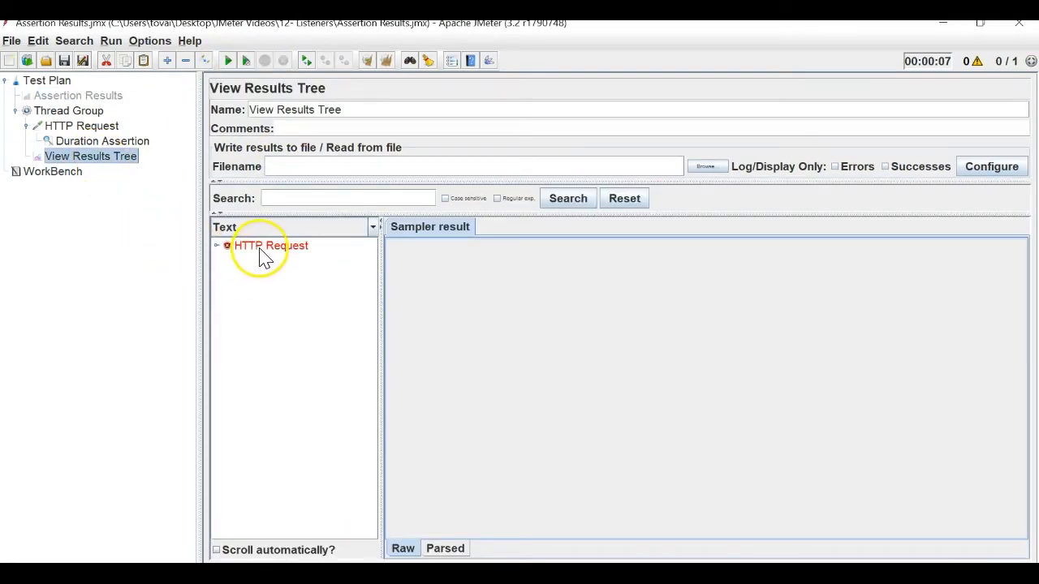
pyautogui.click(264, 248)
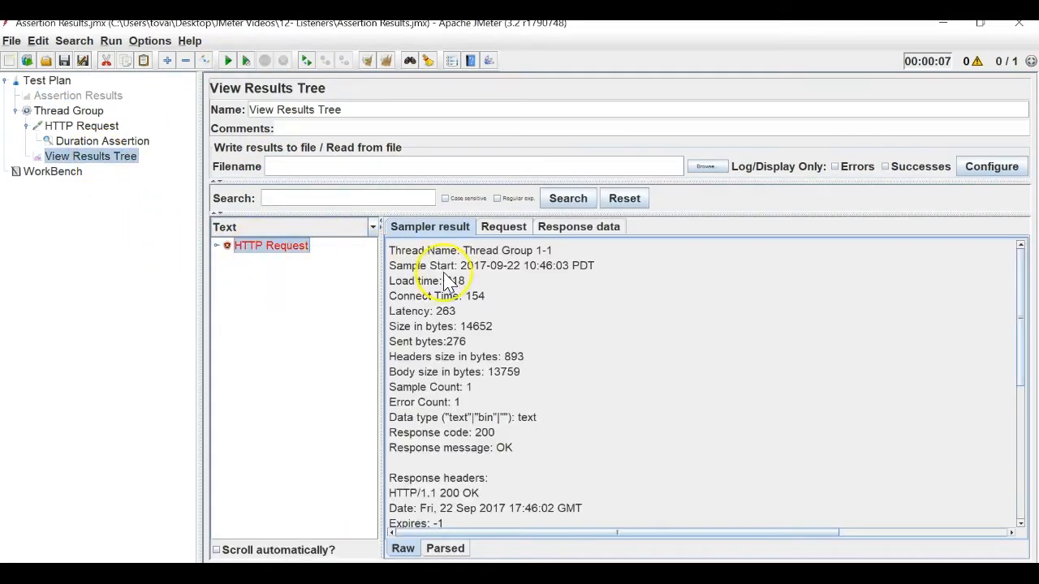
pyautogui.click(600, 235)
pyautogui.click(516, 228)
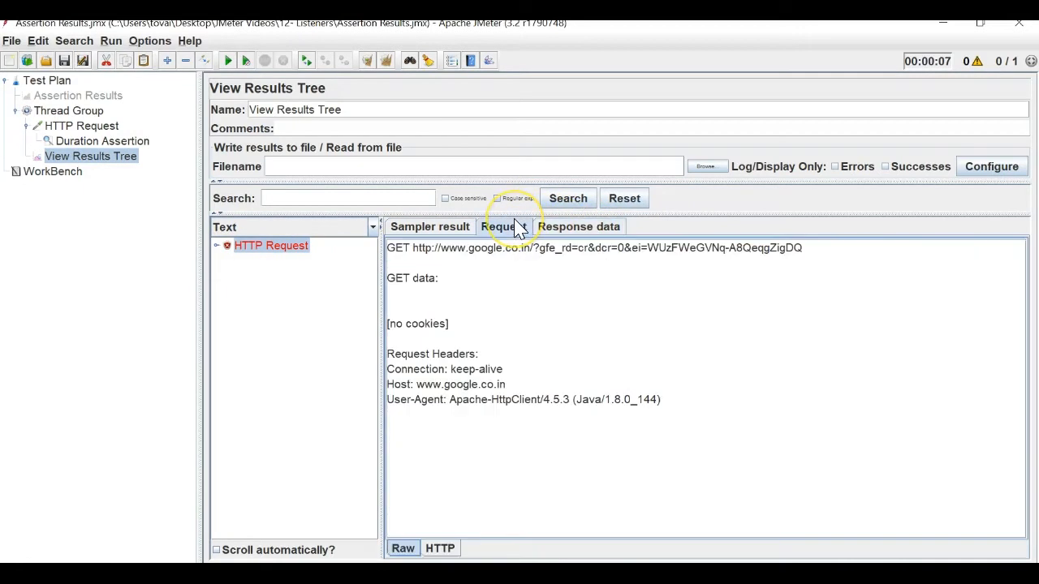
pyautogui.click(461, 230)
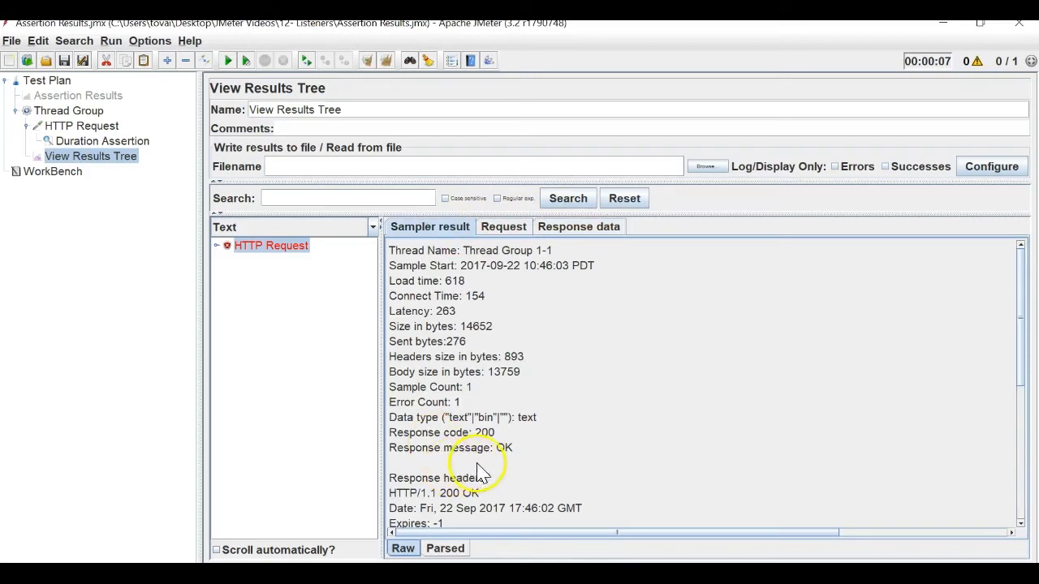
pyautogui.moveTo(525, 460); pyautogui.dragTo(395, 251)
pyautogui.click(433, 297)
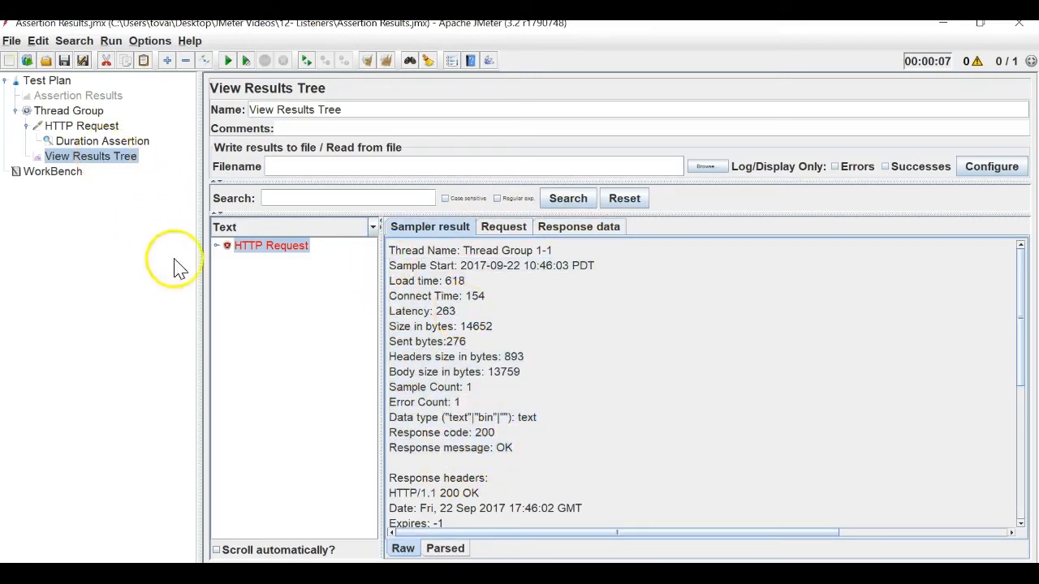
pyautogui.click(130, 144)
pyautogui.click(127, 157)
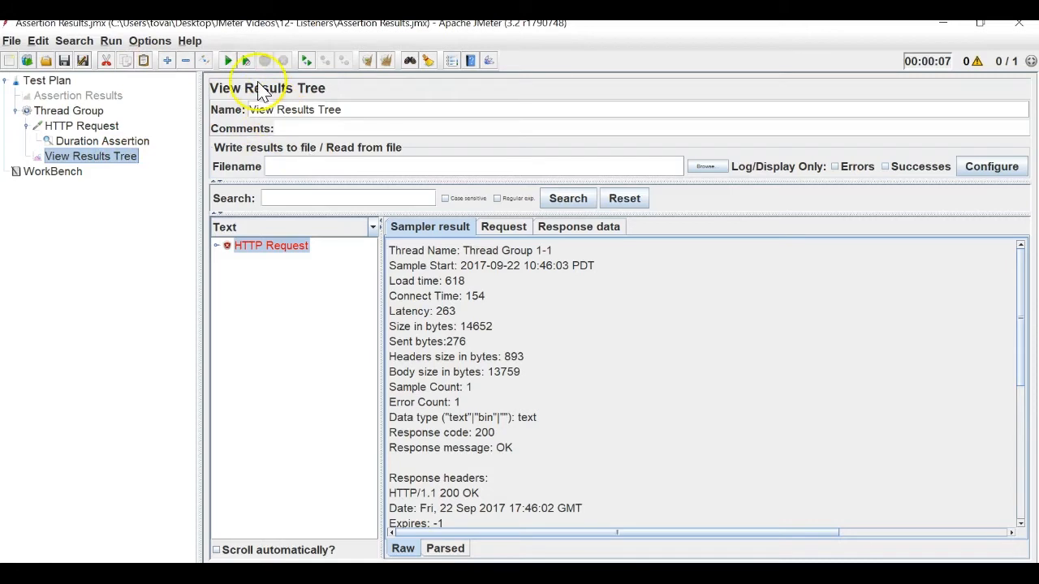
# Enable the Assertion Results listener and move it into the Thread Group, directly above View Results Tree
pyautogui.click(121, 96)
pyautogui.rightClick(123, 96)
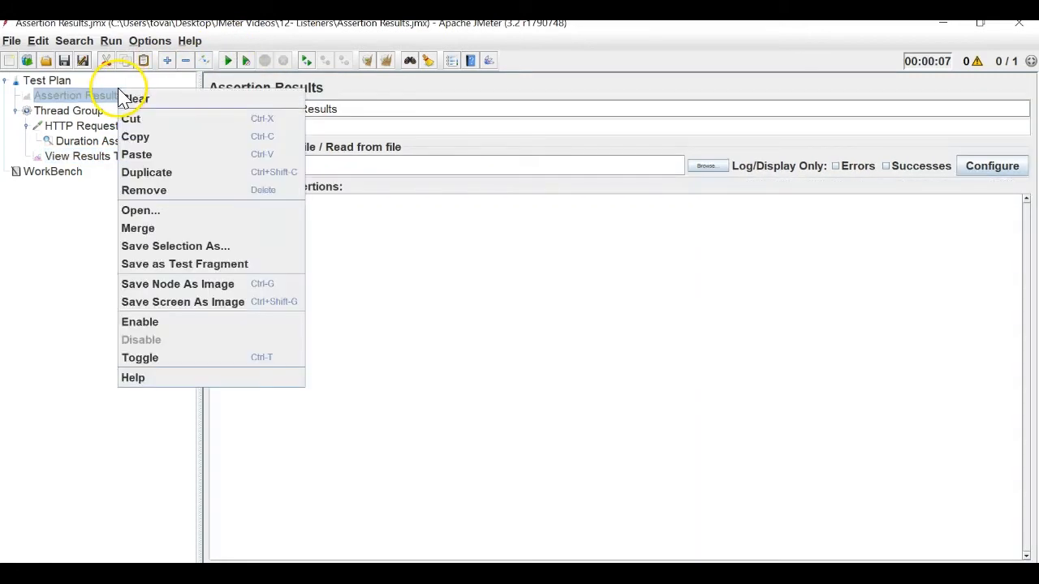
pyautogui.click(164, 322)
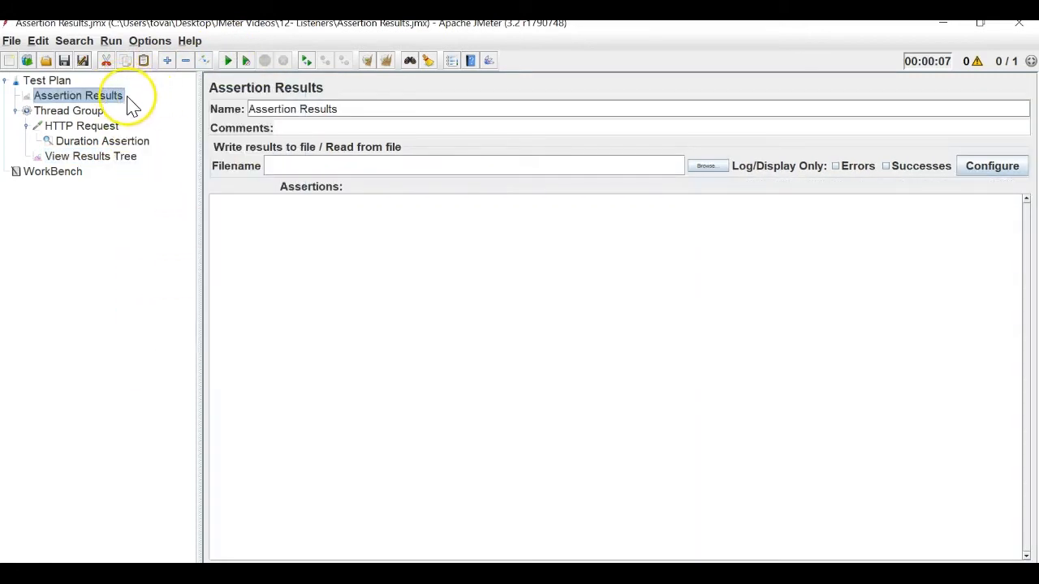
pyautogui.moveTo(95, 96); pyautogui.dragTo(109, 170)
pyautogui.moveTo(81, 95); pyautogui.dragTo(117, 162)
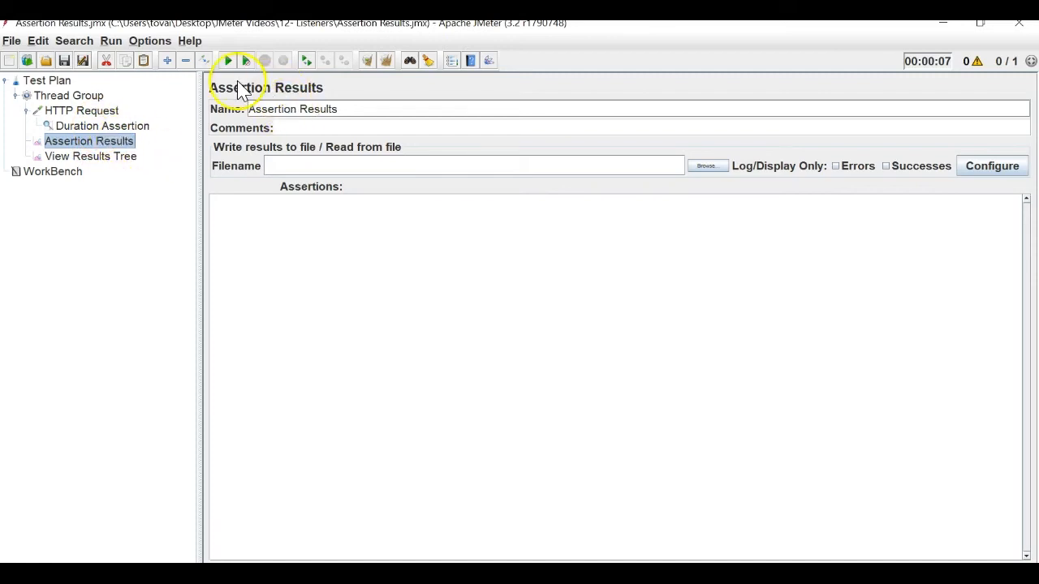
# Run the test again and compare the Assertion Results message with the duration limit set in the Duration Assertion
pyautogui.click(112, 156)
pyautogui.click(108, 143)
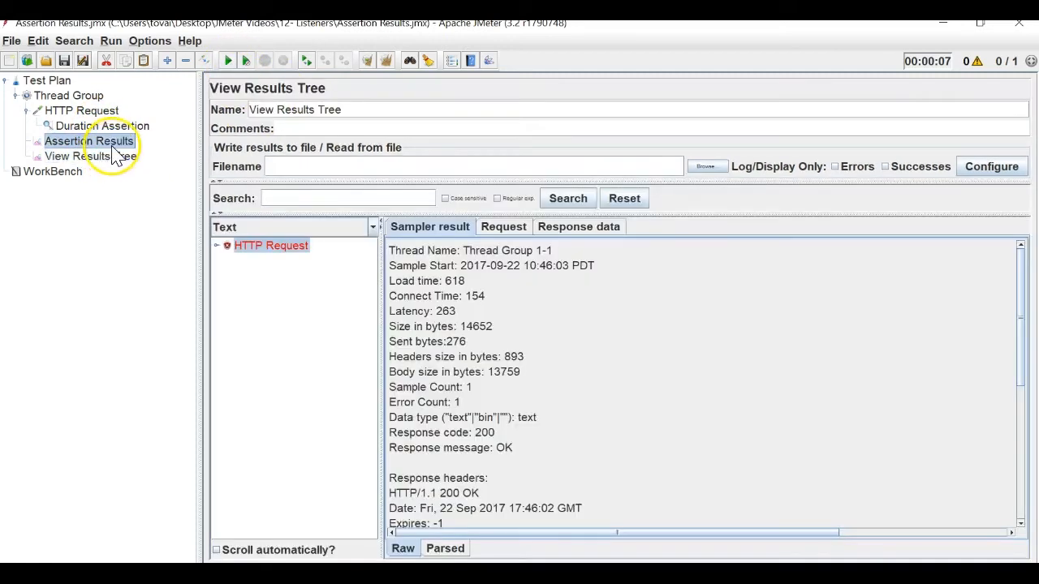
pyautogui.click(230, 63)
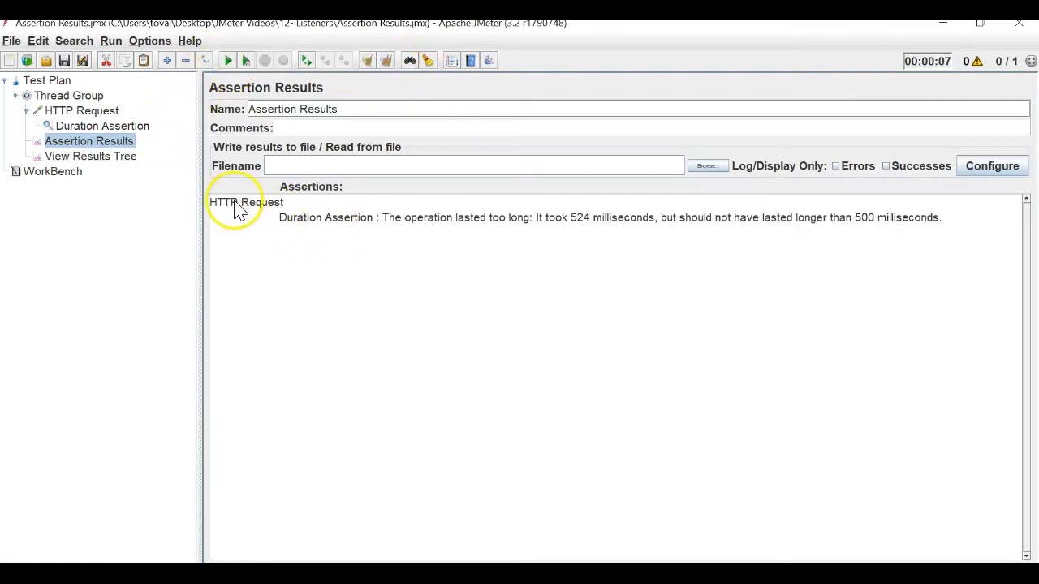
pyautogui.moveTo(275, 219); pyautogui.dragTo(378, 221)
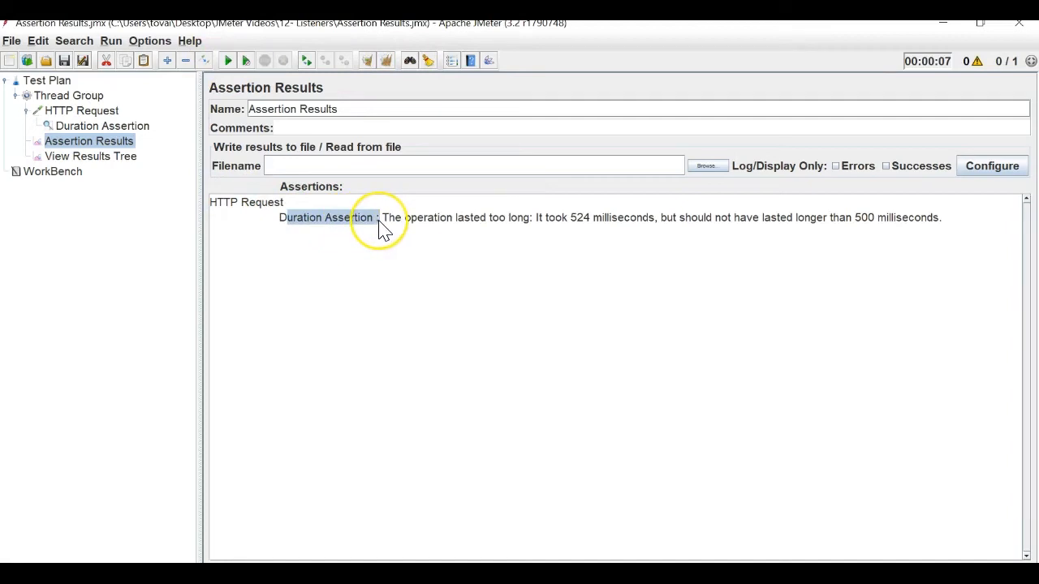
pyautogui.click(377, 242)
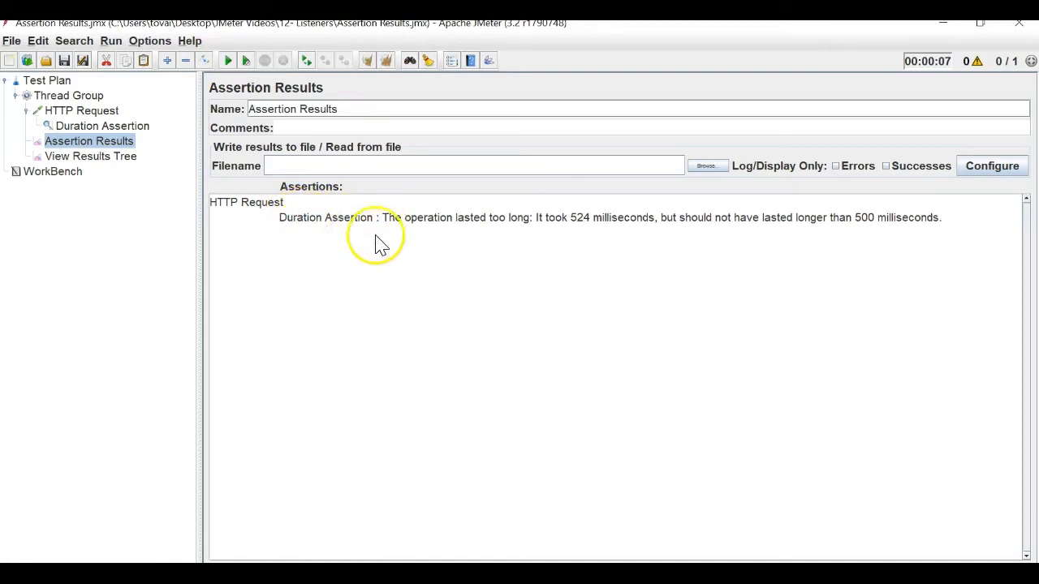
pyautogui.moveTo(393, 225); pyautogui.dragTo(590, 231)
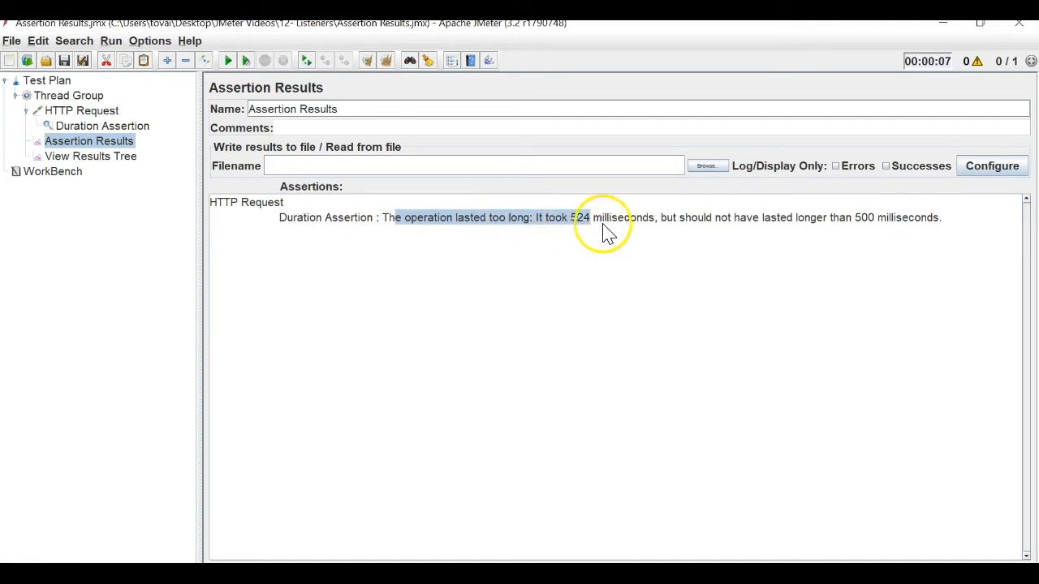
pyautogui.click(625, 232)
pyautogui.moveTo(682, 228); pyautogui.dragTo(846, 239)
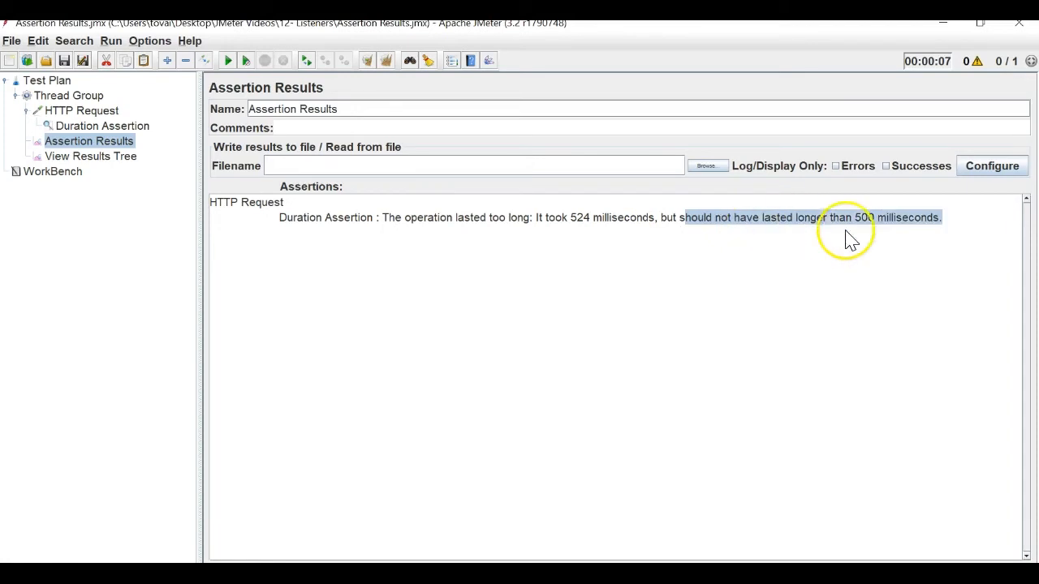
pyautogui.click(104, 126)
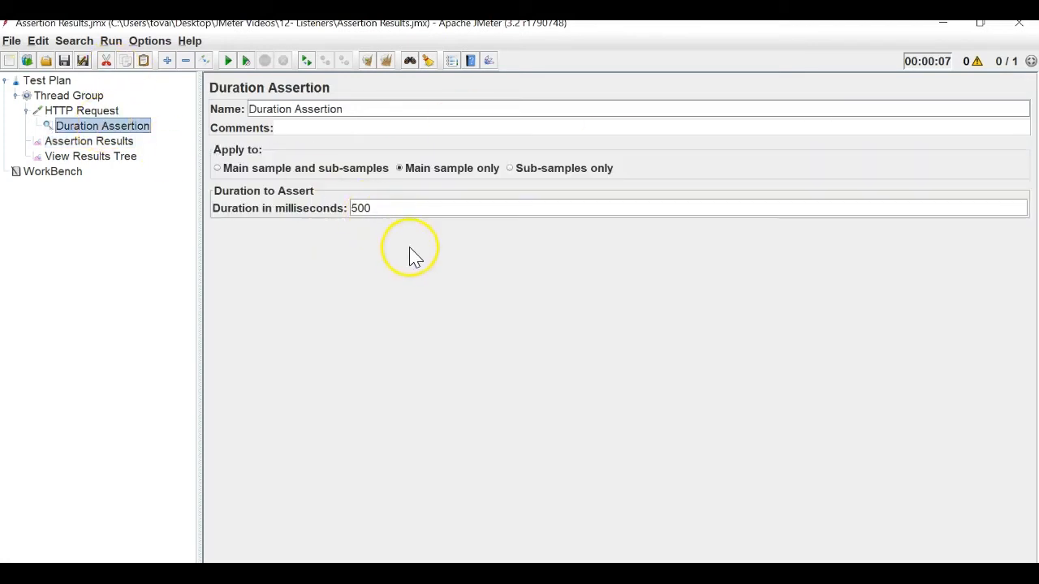
pyautogui.click(91, 142)
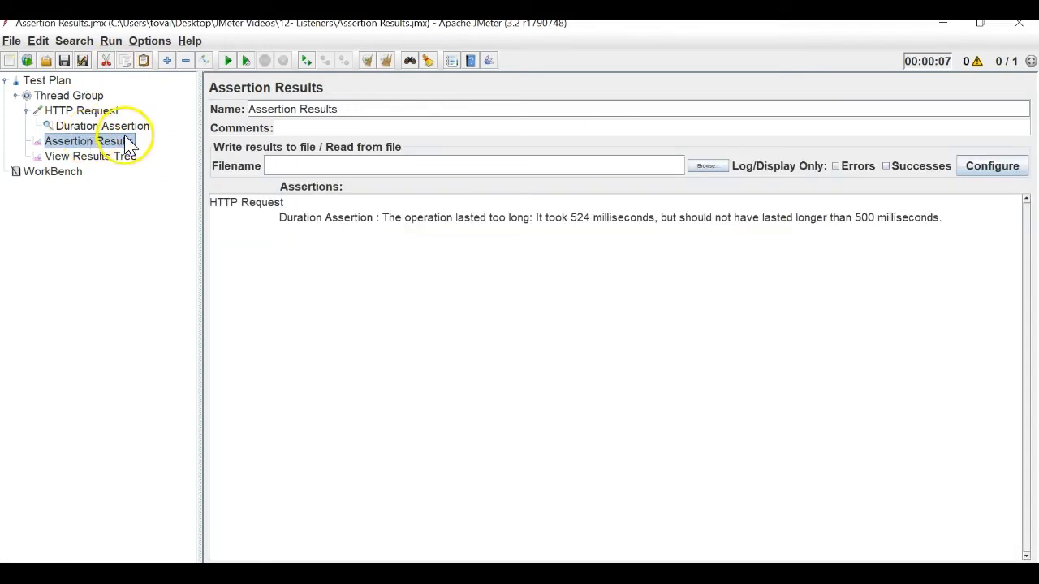
# Set the Duration Assertion to 1000 milliseconds, and check the new run in Assertion Results and View Results Tree
pyautogui.click(104, 126)
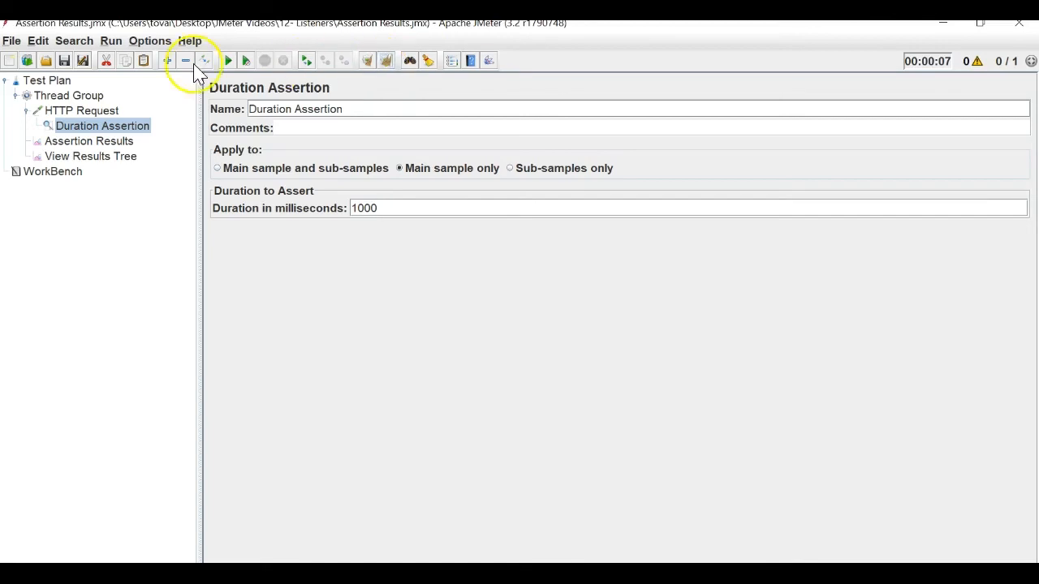
pyautogui.click(106, 144)
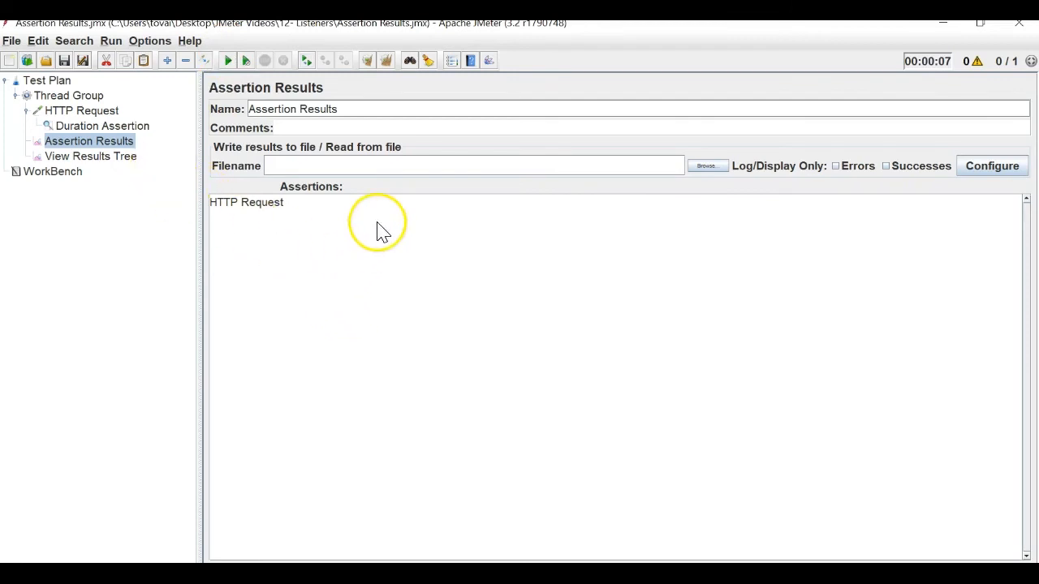
pyautogui.moveTo(301, 213); pyautogui.dragTo(225, 215)
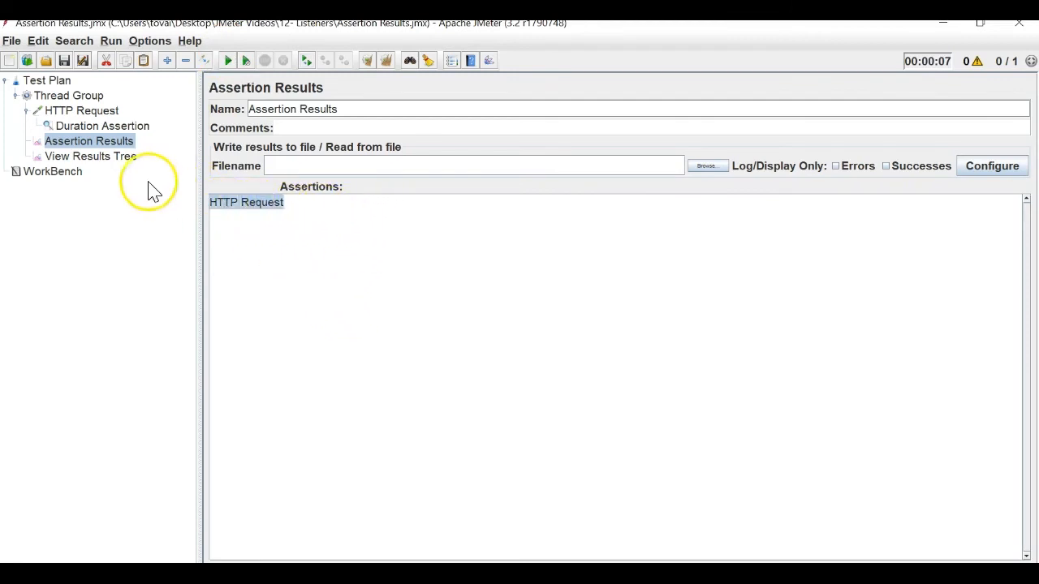
pyautogui.click(125, 159)
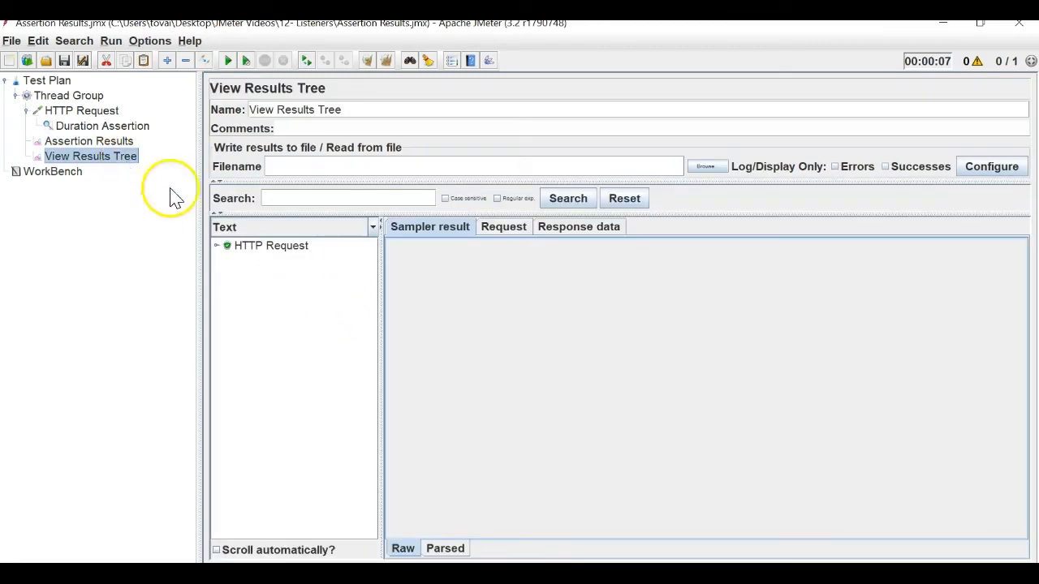
pyautogui.click(109, 141)
pyautogui.moveTo(308, 214); pyautogui.dragTo(225, 216)
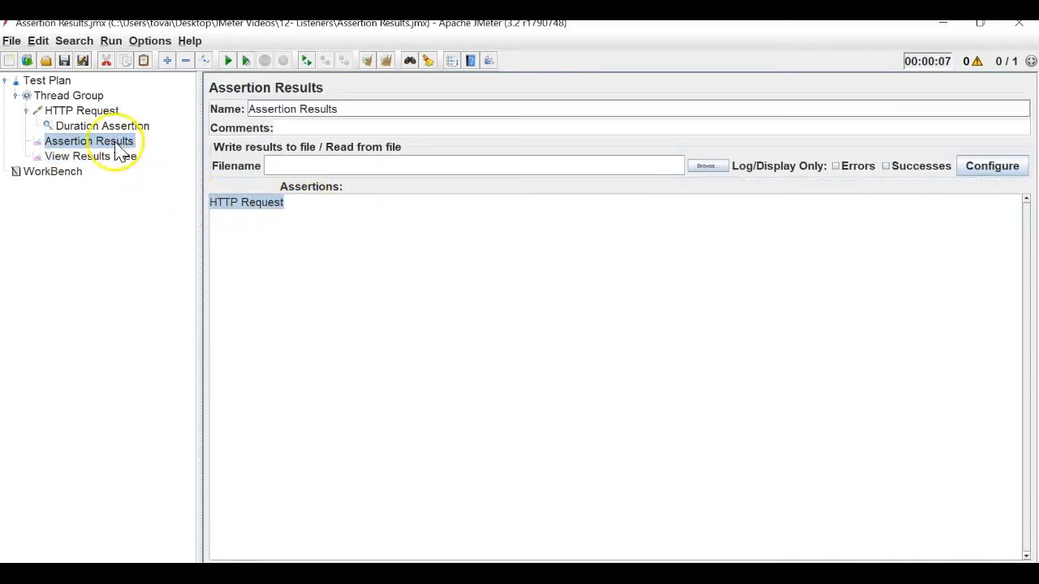
pyautogui.click(106, 130)
pyautogui.click(119, 142)
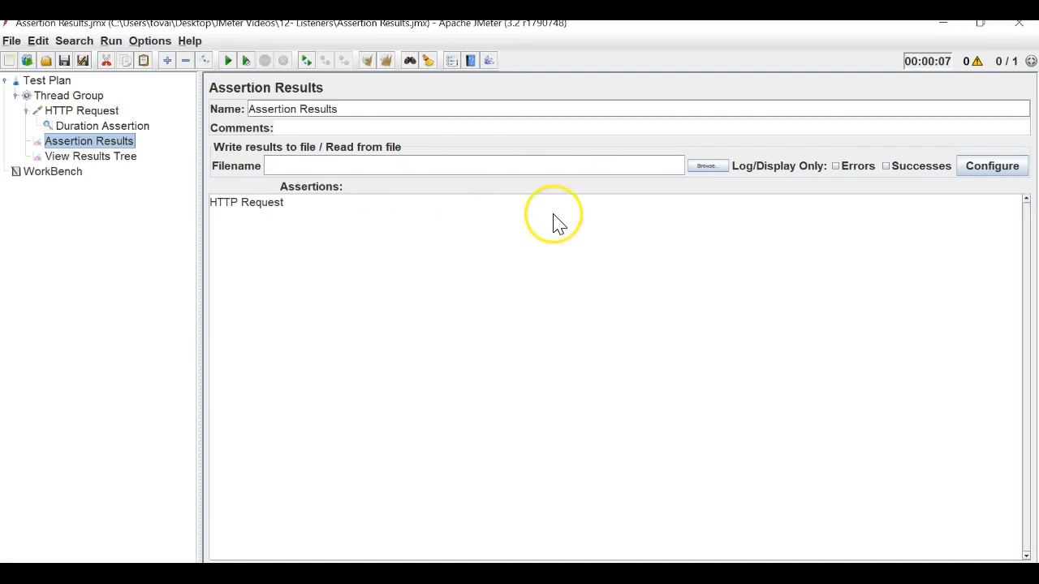
# Look through the assertion types available for the HTTP Request, and return to the Assertion Results listener
pyautogui.click(138, 128)
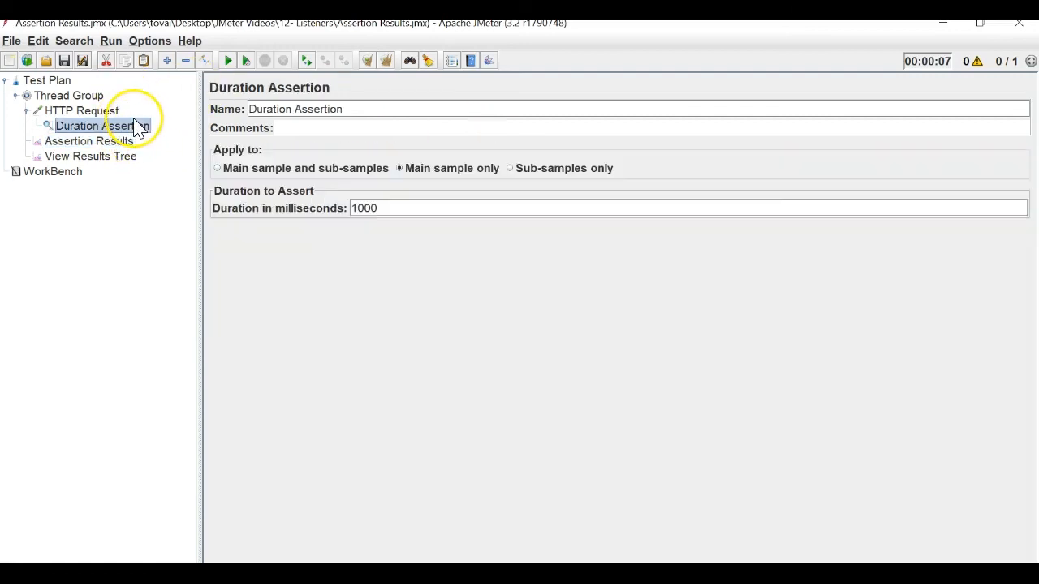
pyautogui.click(91, 113)
pyautogui.rightClick(90, 112)
pyautogui.moveTo(105, 118)
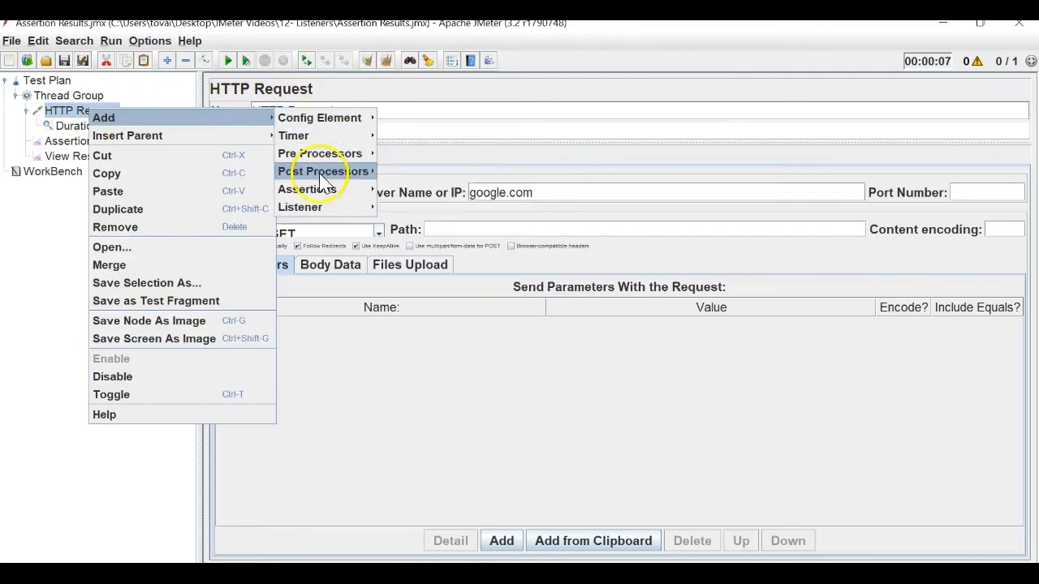
pyautogui.moveTo(323, 194)
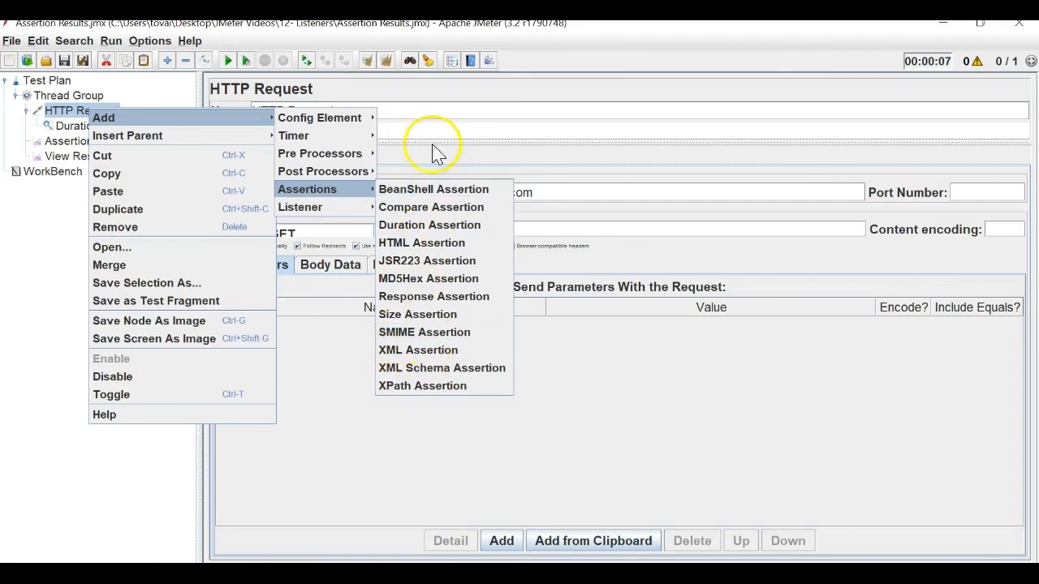
pyautogui.click(7, 215)
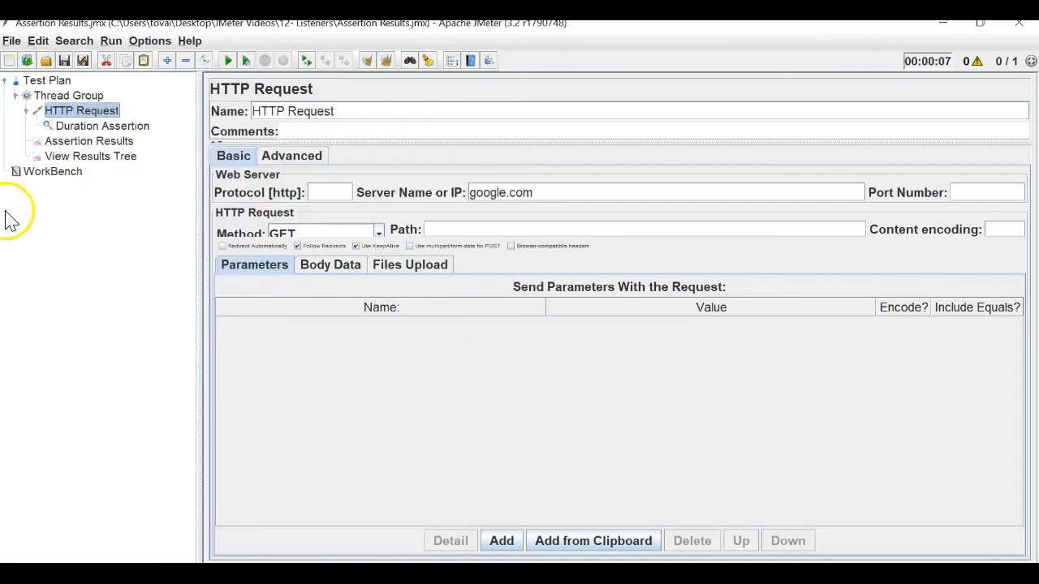
pyautogui.click(118, 143)
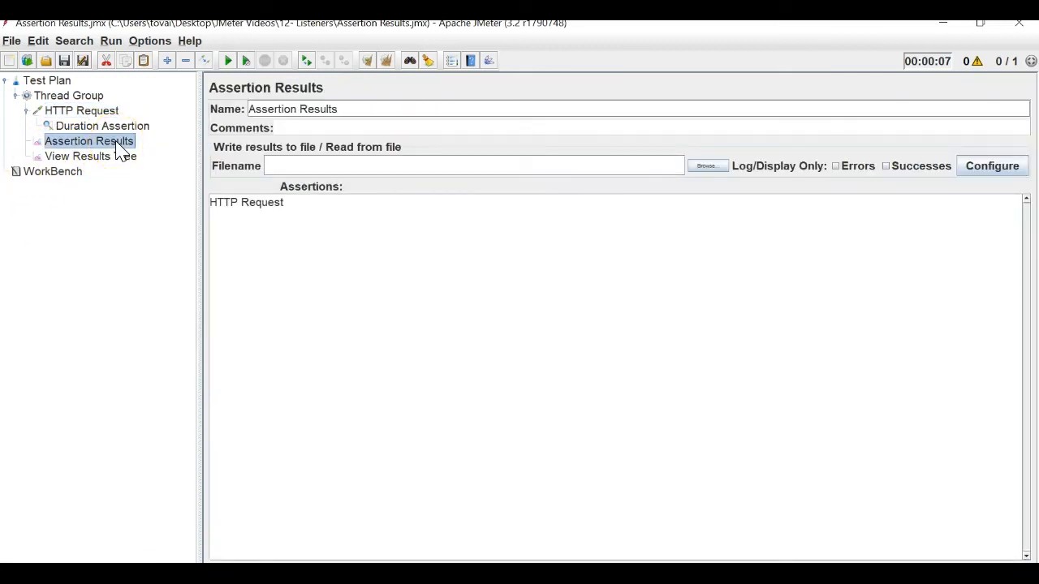